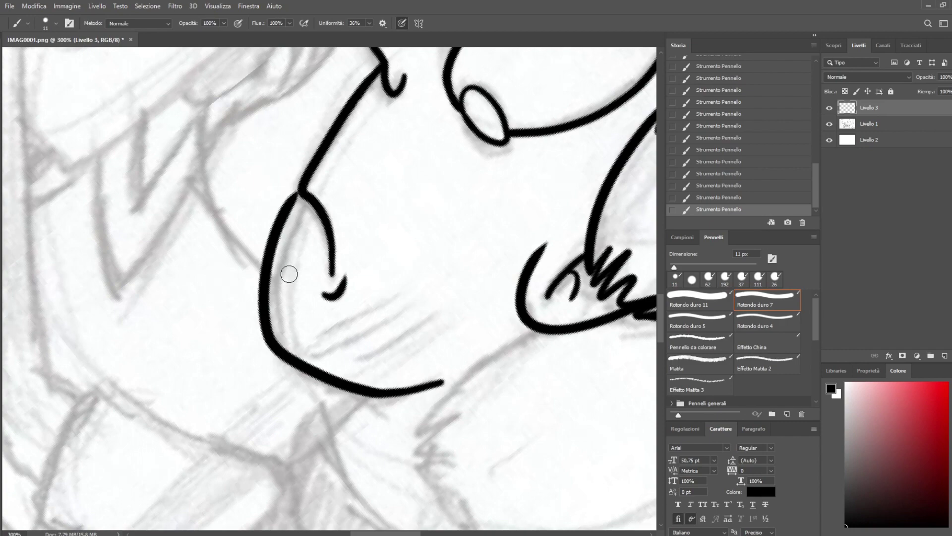
Ink a row of thin parallel hatching lines across the character's cheek with the brush
{"action": "mouse_move", "coordinate": [434, 393]}
{"action": "left_mouse_down"}
{"action": "mouse_move", "coordinate": [340, 396]}
{"action": "mouse_move", "coordinate": [276, 347]}
{"action": "mouse_move", "coordinate": [303, 192]}
{"action": "left_mouse_up"}
{"action": "key", "text": "r"}
{"action": "mouse_move", "coordinate": [295, 400]}
{"action": "left_mouse_down"}
{"action": "mouse_move", "coordinate": [504, 224]}
{"action": "mouse_move", "coordinate": [433, 447]}
{"action": "mouse_move", "coordinate": [394, 444]}
{"action": "left_mouse_up"}
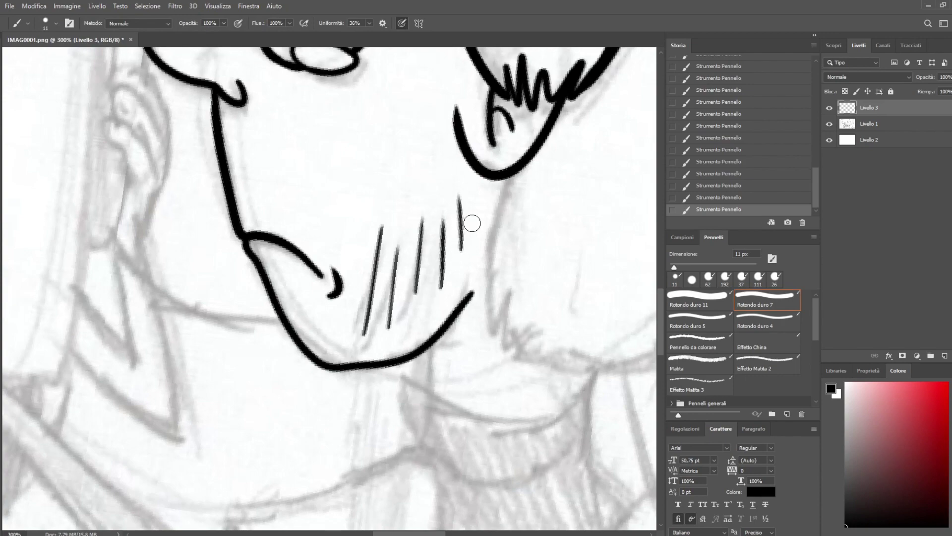
{"action": "left_click_drag", "start_coordinate": [437, 283], "coordinate": [438, 279]}
Finish the cheek hatching and add a short accent stroke just below the corner of the mouth
{"action": "key", "text": "r"}
{"action": "mouse_move", "coordinate": [520, 241]}
{"action": "left_mouse_down"}
{"action": "mouse_move", "coordinate": [514, 396]}
{"action": "mouse_move", "coordinate": [522, 223]}
{"action": "mouse_move", "coordinate": [601, 467]}
{"action": "mouse_move", "coordinate": [559, 300]}
{"action": "mouse_move", "coordinate": [557, 311]}
{"action": "left_mouse_up"}
{"action": "key", "text": "ctrl+z"}
{"action": "key", "text": "ctrl+z"}
{"action": "left_click_drag", "start_coordinate": [299, 347], "coordinate": [285, 336]}
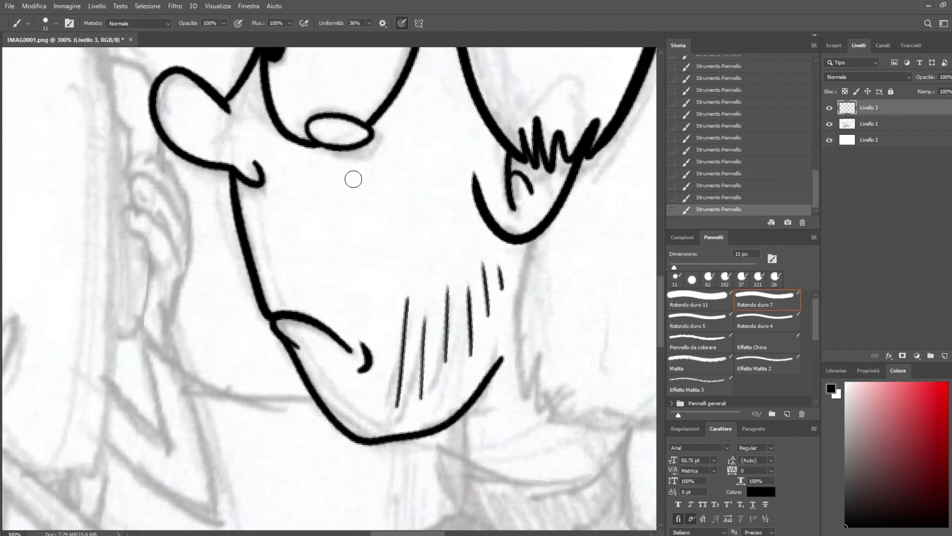
Ink the hair edge running down from behind the ear and the pointed tufts at the nape
{"action": "left_click_drag", "start_coordinate": [393, 93], "coordinate": [444, 340]}
{"action": "left_click_drag", "start_coordinate": [515, 206], "coordinate": [402, 173]}
{"action": "left_click_drag", "start_coordinate": [558, 338], "coordinate": [434, 91]}
{"action": "mouse_move", "coordinate": [563, 177]}
{"action": "left_mouse_down"}
{"action": "mouse_move", "coordinate": [534, 168]}
{"action": "mouse_move", "coordinate": [400, 208]}
{"action": "mouse_move", "coordinate": [283, 303]}
{"action": "mouse_move", "coordinate": [208, 180]}
{"action": "left_mouse_up"}
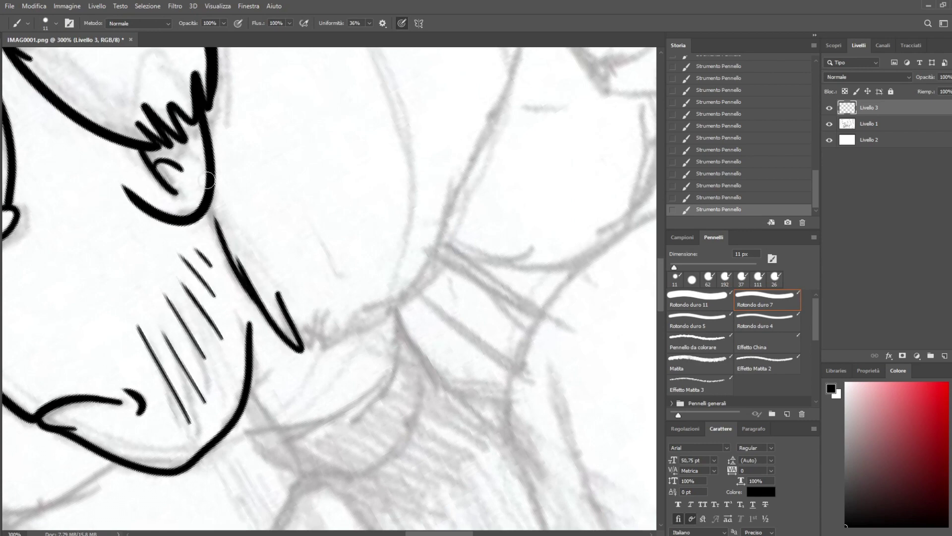
{"action": "mouse_move", "coordinate": [334, 335]}
{"action": "left_mouse_down"}
{"action": "mouse_move", "coordinate": [376, 290]}
{"action": "mouse_move", "coordinate": [421, 276]}
{"action": "left_mouse_up"}
Ink the first pointed hair spike on top of the head over the sketch
{"action": "mouse_move", "coordinate": [490, 164]}
{"action": "left_mouse_down"}
{"action": "mouse_move", "coordinate": [544, 240]}
{"action": "mouse_move", "coordinate": [432, 471]}
{"action": "left_mouse_up"}
{"action": "mouse_move", "coordinate": [650, 129]}
{"action": "left_mouse_down"}
{"action": "mouse_move", "coordinate": [544, 248]}
{"action": "mouse_move", "coordinate": [526, 377]}
{"action": "left_mouse_up"}
{"action": "mouse_move", "coordinate": [443, 113]}
{"action": "left_mouse_down"}
{"action": "mouse_move", "coordinate": [508, 300]}
{"action": "mouse_move", "coordinate": [524, 311]}
{"action": "left_mouse_up"}
{"action": "mouse_move", "coordinate": [397, 340]}
{"action": "left_mouse_down"}
{"action": "mouse_move", "coordinate": [461, 297]}
{"action": "mouse_move", "coordinate": [429, 158]}
{"action": "mouse_move", "coordinate": [513, 304]}
{"action": "left_mouse_up"}
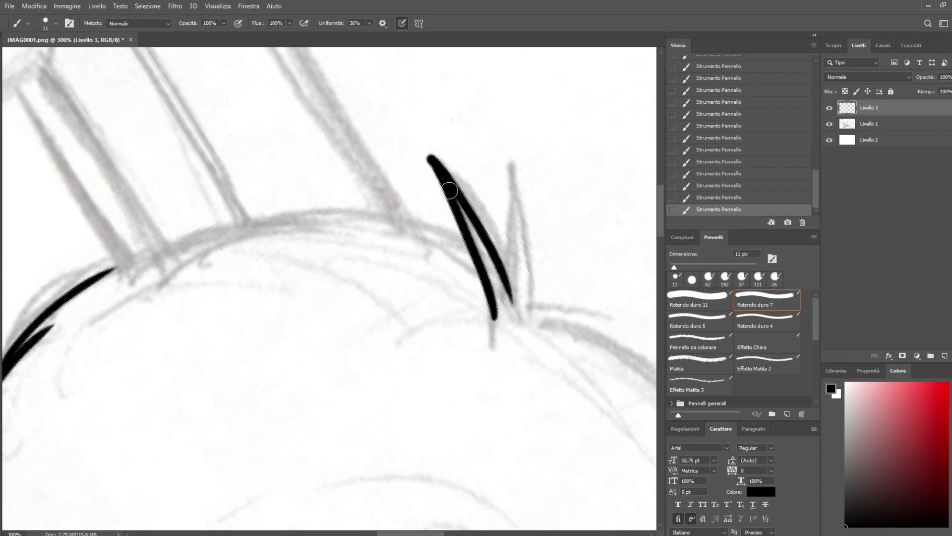
Sharpen the first spike's tip with the Eraser and ink a second hair spike beside it
{"action": "key", "text": "e"}
{"action": "left_click_drag", "start_coordinate": [416, 144], "coordinate": [437, 228]}
{"action": "key", "text": "b"}
{"action": "left_click_drag", "start_coordinate": [511, 285], "coordinate": [533, 285]}
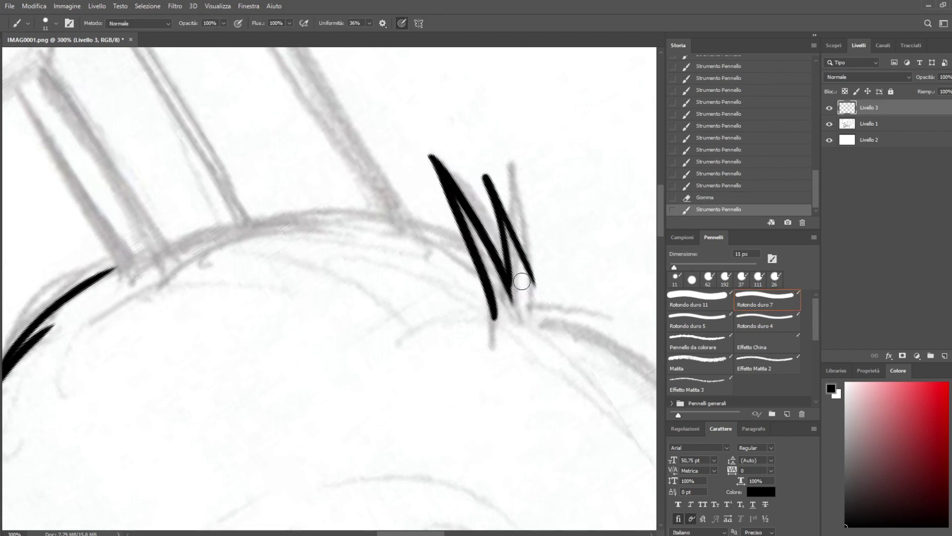
{"action": "key", "text": "e"}
{"action": "left_click_drag", "start_coordinate": [472, 159], "coordinate": [496, 218]}
{"action": "key", "text": "b"}
{"action": "left_click_drag", "start_coordinate": [486, 176], "coordinate": [537, 307]}
Ink the curved crown outline up to the hair spikes, replacing the rejected strokes
{"action": "key", "text": "r"}
{"action": "mouse_move", "coordinate": [367, 436]}
{"action": "left_mouse_down"}
{"action": "mouse_move", "coordinate": [546, 209]}
{"action": "mouse_move", "coordinate": [549, 218]}
{"action": "left_mouse_up"}
{"action": "key", "text": "space"}
{"action": "mouse_move", "coordinate": [412, 314]}
{"action": "left_mouse_down"}
{"action": "mouse_move", "coordinate": [453, 191]}
{"action": "mouse_move", "coordinate": [443, 198]}
{"action": "left_mouse_up"}
{"action": "left_click_drag", "start_coordinate": [408, 436], "coordinate": [301, 190]}
{"action": "left_click_drag", "start_coordinate": [315, 280], "coordinate": [290, 78]}
{"action": "key", "text": "space"}
{"action": "left_click_drag", "start_coordinate": [302, 145], "coordinate": [321, 287]}
{"action": "mouse_move", "coordinate": [322, 389]}
{"action": "left_mouse_down"}
{"action": "mouse_move", "coordinate": [313, 200]}
{"action": "mouse_move", "coordinate": [327, 173]}
{"action": "mouse_move", "coordinate": [315, 213]}
{"action": "mouse_move", "coordinate": [349, 166]}
{"action": "left_mouse_up"}
{"action": "key", "text": "ctrl+z"}
{"action": "key", "text": "ctrl+z"}
{"action": "mouse_move", "coordinate": [318, 372]}
{"action": "left_mouse_down"}
{"action": "mouse_move", "coordinate": [329, 176]}
{"action": "mouse_move", "coordinate": [337, 168]}
{"action": "left_mouse_up"}
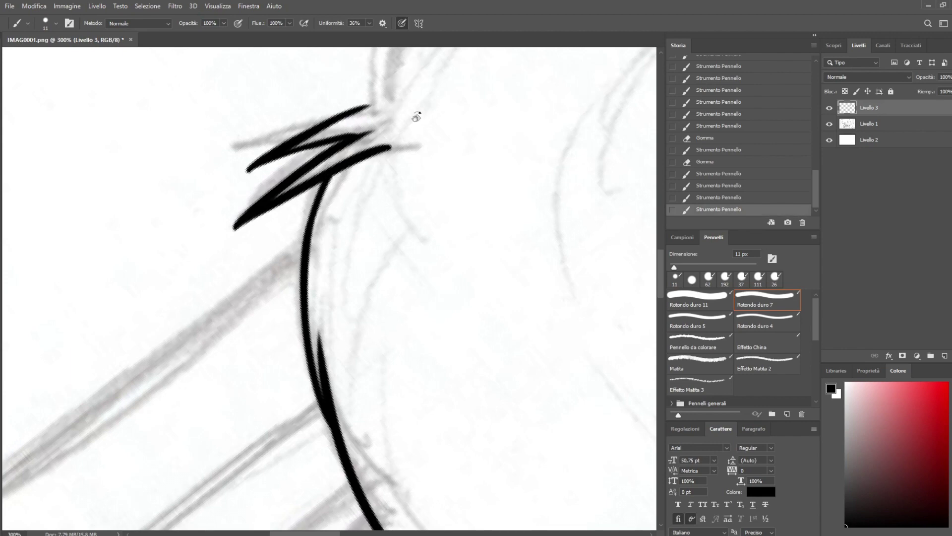
Ink the outline of the back of the head, following the sketch down from the hair spikes
{"action": "key", "text": "r"}
{"action": "mouse_move", "coordinate": [442, 137]}
{"action": "left_mouse_down"}
{"action": "mouse_move", "coordinate": [325, 99]}
{"action": "mouse_move", "coordinate": [409, 398]}
{"action": "left_mouse_up"}
{"action": "key", "text": "space"}
{"action": "mouse_move", "coordinate": [331, 428]}
{"action": "left_mouse_down"}
{"action": "mouse_move", "coordinate": [342, 170]}
{"action": "mouse_move", "coordinate": [410, 450]}
{"action": "mouse_move", "coordinate": [569, 351]}
{"action": "mouse_move", "coordinate": [559, 379]}
{"action": "left_mouse_up"}
{"action": "key", "text": "r"}
{"action": "left_click_drag", "start_coordinate": [469, 418], "coordinate": [412, 361]}
{"action": "left_click_drag", "start_coordinate": [464, 407], "coordinate": [426, 378]}
{"action": "key", "text": "r"}
{"action": "mouse_move", "coordinate": [436, 436]}
{"action": "left_mouse_down"}
{"action": "mouse_move", "coordinate": [503, 229]}
{"action": "mouse_move", "coordinate": [365, 108]}
{"action": "left_mouse_up"}
{"action": "key", "text": "space"}
{"action": "mouse_move", "coordinate": [443, 290]}
{"action": "left_mouse_down"}
{"action": "mouse_move", "coordinate": [536, 292]}
{"action": "mouse_move", "coordinate": [524, 296]}
{"action": "left_mouse_up"}
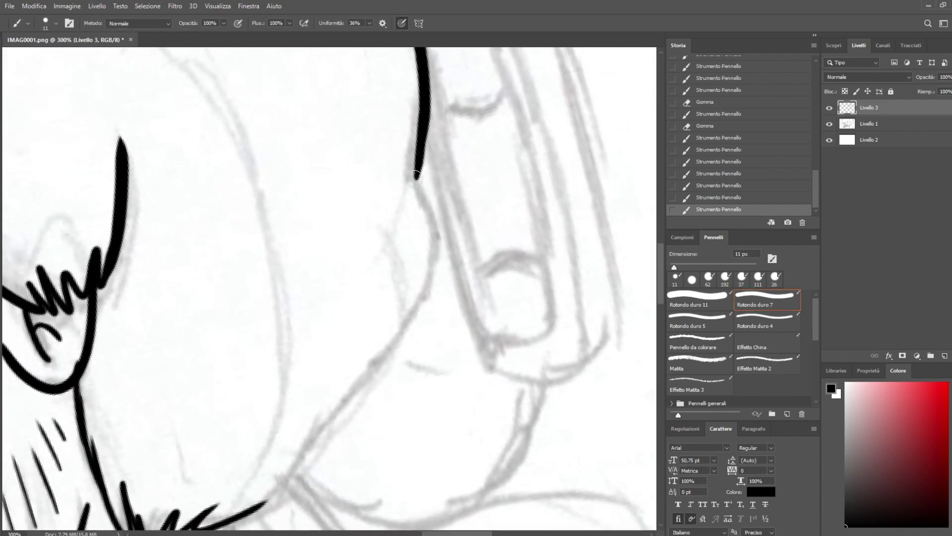
Ink the lower back contour of the hair, redrawing the curve until it joins the nape tufts
{"action": "mouse_move", "coordinate": [420, 138]}
{"action": "left_mouse_down"}
{"action": "mouse_move", "coordinate": [412, 201]}
{"action": "mouse_move", "coordinate": [342, 394]}
{"action": "left_mouse_up"}
{"action": "key", "text": "r"}
{"action": "left_click_drag", "start_coordinate": [318, 258], "coordinate": [382, 347]}
{"action": "key", "text": "ctrl+z"}
{"action": "left_click_drag", "start_coordinate": [219, 228], "coordinate": [384, 407]}
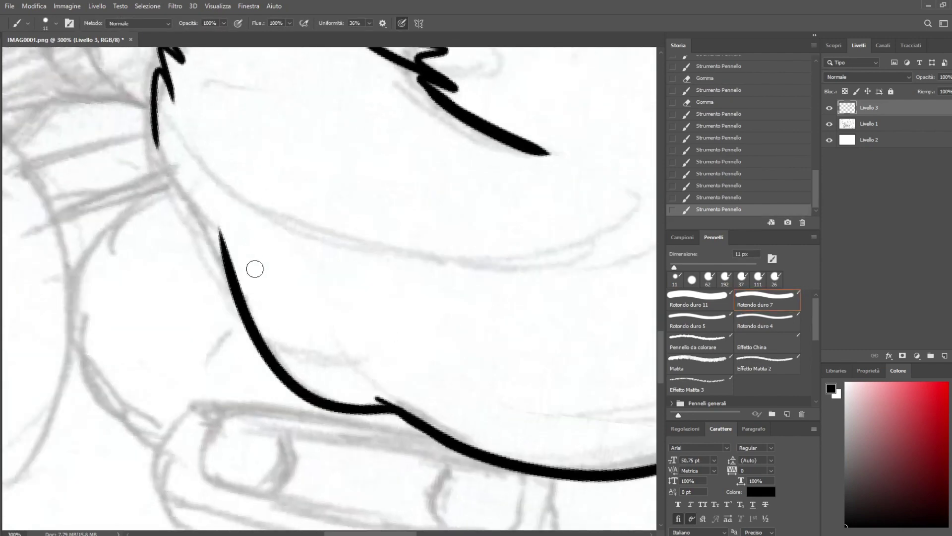
{"action": "left_click_drag", "start_coordinate": [226, 253], "coordinate": [169, 127]}
Add two short parallel accent strokes inside the hair mass
{"action": "key", "text": "r"}
{"action": "mouse_move", "coordinate": [223, 245]}
{"action": "left_mouse_down"}
{"action": "mouse_move", "coordinate": [410, 373]}
{"action": "mouse_move", "coordinate": [442, 290]}
{"action": "left_mouse_up"}
{"action": "key", "text": "space"}
{"action": "mouse_move", "coordinate": [416, 206]}
{"action": "left_mouse_down"}
{"action": "mouse_move", "coordinate": [445, 178]}
{"action": "mouse_move", "coordinate": [470, 34]}
{"action": "mouse_move", "coordinate": [500, 227]}
{"action": "mouse_move", "coordinate": [417, 187]}
{"action": "mouse_move", "coordinate": [398, 228]}
{"action": "mouse_move", "coordinate": [451, 283]}
{"action": "mouse_move", "coordinate": [559, 75]}
{"action": "mouse_move", "coordinate": [552, 79]}
{"action": "left_mouse_up"}
{"action": "left_click_drag", "start_coordinate": [320, 208], "coordinate": [350, 265]}
{"action": "left_click_drag", "start_coordinate": [350, 222], "coordinate": [370, 265]}
Ink the neck line and the high collar's curved opening and side edges below the chin
{"action": "key", "text": "space"}
{"action": "mouse_move", "coordinate": [310, 273]}
{"action": "left_mouse_down"}
{"action": "mouse_move", "coordinate": [578, 511]}
{"action": "mouse_move", "coordinate": [334, 217]}
{"action": "mouse_move", "coordinate": [303, 70]}
{"action": "left_mouse_up"}
{"action": "mouse_move", "coordinate": [421, 462]}
{"action": "left_mouse_down"}
{"action": "mouse_move", "coordinate": [370, 240]}
{"action": "mouse_move", "coordinate": [242, 276]}
{"action": "left_mouse_up"}
{"action": "key", "text": "r"}
{"action": "left_click_drag", "start_coordinate": [445, 166], "coordinate": [430, 256]}
{"action": "left_click_drag", "start_coordinate": [227, 221], "coordinate": [242, 274]}
{"action": "left_click_drag", "start_coordinate": [228, 219], "coordinate": [409, 248]}
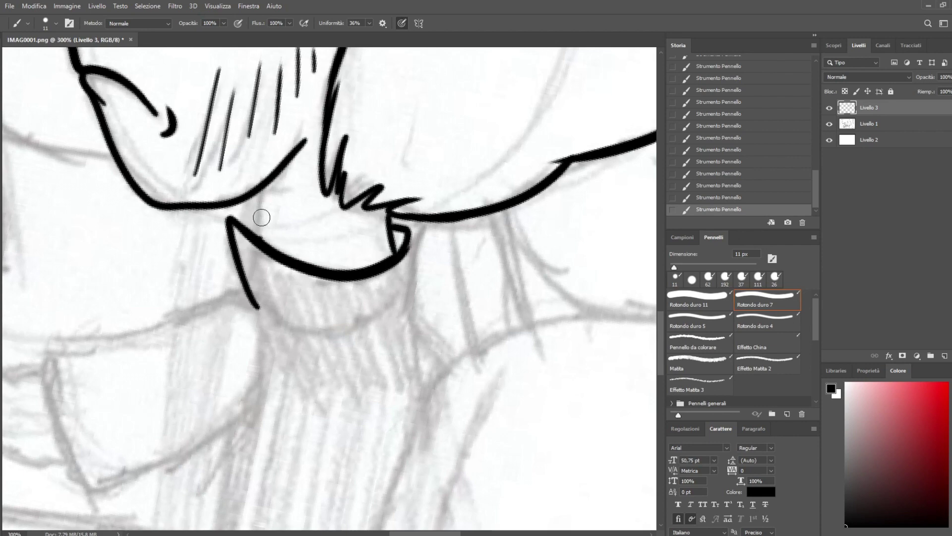
{"action": "left_click_drag", "start_coordinate": [412, 225], "coordinate": [389, 325]}
Ink the short sleeve's outline with its cuff, lower edge and upper edge
{"action": "key", "text": "r"}
{"action": "mouse_move", "coordinate": [325, 416]}
{"action": "left_mouse_down"}
{"action": "mouse_move", "coordinate": [386, 408]}
{"action": "mouse_move", "coordinate": [338, 416]}
{"action": "left_mouse_up"}
{"action": "mouse_move", "coordinate": [359, 272]}
{"action": "left_mouse_down"}
{"action": "mouse_move", "coordinate": [516, 202]}
{"action": "mouse_move", "coordinate": [558, 171]}
{"action": "left_mouse_up"}
{"action": "key", "text": "r"}
{"action": "mouse_move", "coordinate": [544, 226]}
{"action": "left_mouse_down"}
{"action": "mouse_move", "coordinate": [551, 309]}
{"action": "mouse_move", "coordinate": [441, 437]}
{"action": "left_mouse_up"}
{"action": "mouse_move", "coordinate": [380, 425]}
{"action": "left_mouse_down"}
{"action": "mouse_move", "coordinate": [201, 328]}
{"action": "mouse_move", "coordinate": [343, 423]}
{"action": "mouse_move", "coordinate": [330, 418]}
{"action": "mouse_move", "coordinate": [262, 302]}
{"action": "left_mouse_up"}
{"action": "key", "text": "r"}
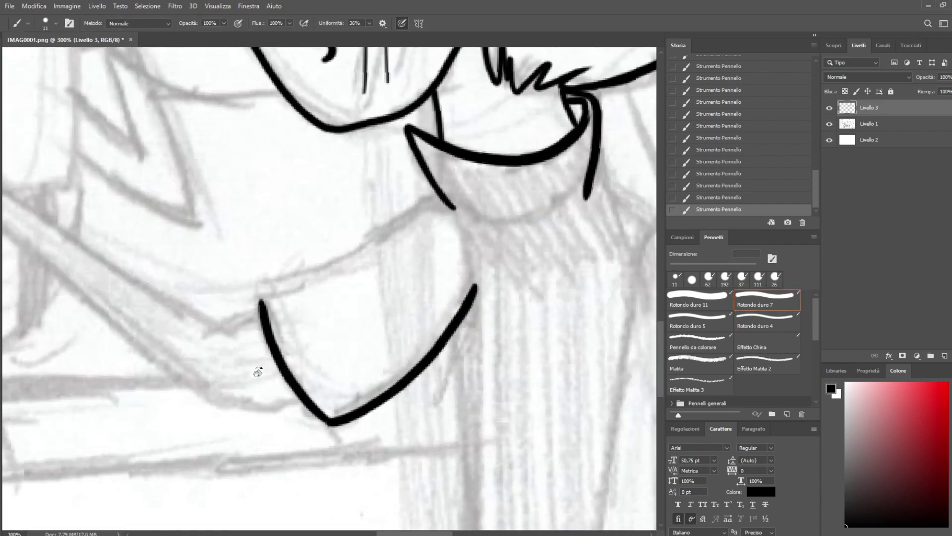
{"action": "key", "text": "r"}
{"action": "left_click_drag", "start_coordinate": [258, 371], "coordinate": [391, 378]}
{"action": "mouse_move", "coordinate": [328, 357]}
{"action": "left_mouse_down"}
{"action": "mouse_move", "coordinate": [290, 211]}
{"action": "mouse_move", "coordinate": [313, 131]}
{"action": "left_mouse_up"}
Ink the raised hand's outer edge from the wrist upward and its first fingers
{"action": "key", "text": "r"}
{"action": "mouse_move", "coordinate": [313, 387]}
{"action": "left_mouse_down"}
{"action": "mouse_move", "coordinate": [478, 185]}
{"action": "mouse_move", "coordinate": [449, 166]}
{"action": "left_mouse_up"}
{"action": "mouse_move", "coordinate": [184, 338]}
{"action": "left_mouse_down"}
{"action": "mouse_move", "coordinate": [472, 322]}
{"action": "mouse_move", "coordinate": [432, 296]}
{"action": "mouse_move", "coordinate": [365, 300]}
{"action": "left_mouse_up"}
{"action": "key", "text": "space"}
{"action": "mouse_move", "coordinate": [350, 366]}
{"action": "left_mouse_down"}
{"action": "mouse_move", "coordinate": [313, 238]}
{"action": "mouse_move", "coordinate": [343, 271]}
{"action": "left_mouse_up"}
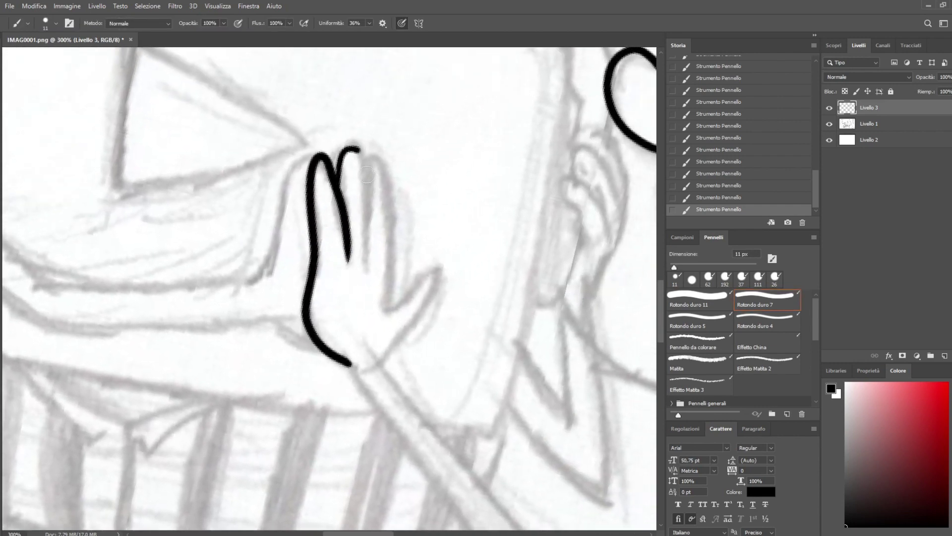
{"action": "left_click_drag", "start_coordinate": [362, 154], "coordinate": [370, 271]}
{"action": "mouse_move", "coordinate": [392, 193]}
{"action": "left_mouse_down"}
{"action": "mouse_move", "coordinate": [391, 300]}
{"action": "mouse_move", "coordinate": [388, 232]}
{"action": "mouse_move", "coordinate": [417, 274]}
{"action": "left_mouse_up"}
Complete the raised hand's outline with the remaining finger and the thumb
{"action": "key", "text": "r"}
{"action": "key", "text": "r"}
{"action": "mouse_move", "coordinate": [430, 233]}
{"action": "left_mouse_down"}
{"action": "mouse_move", "coordinate": [549, 334]}
{"action": "mouse_move", "coordinate": [501, 384]}
{"action": "left_mouse_up"}
{"action": "left_click_drag", "start_coordinate": [483, 374], "coordinate": [262, 203]}
{"action": "key", "text": "ctrl+z"}
{"action": "left_click_drag", "start_coordinate": [508, 340], "coordinate": [255, 145]}
Ink the short arm lines coming out of the sleeve cuff toward the elbow
{"action": "mouse_move", "coordinate": [486, 187]}
{"action": "left_mouse_down"}
{"action": "mouse_move", "coordinate": [521, 253]}
{"action": "mouse_move", "coordinate": [466, 424]}
{"action": "left_mouse_up"}
{"action": "key", "text": "r"}
{"action": "left_click_drag", "start_coordinate": [389, 475], "coordinate": [290, 429]}
{"action": "left_click_drag", "start_coordinate": [358, 442], "coordinate": [382, 329]}
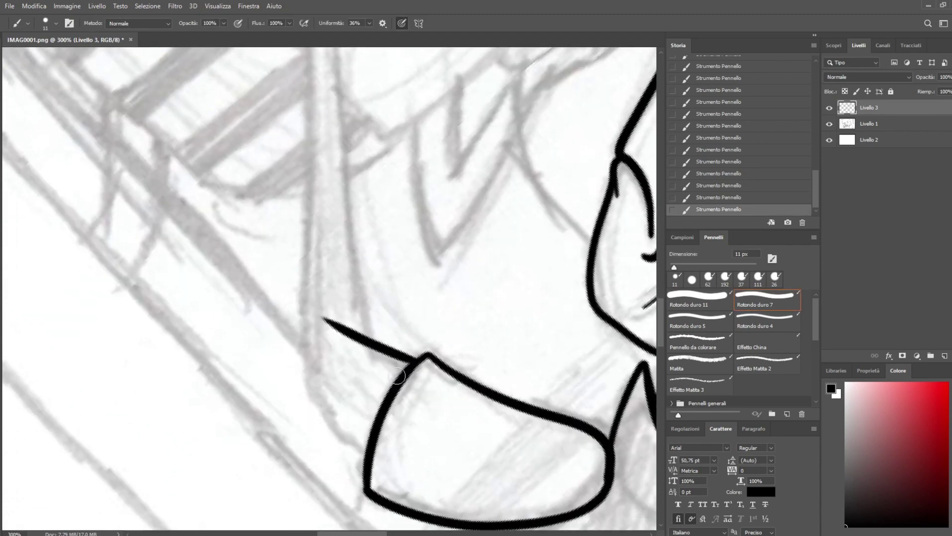
{"action": "mouse_move", "coordinate": [350, 414]}
{"action": "left_mouse_down"}
{"action": "mouse_move", "coordinate": [276, 290]}
{"action": "mouse_move", "coordinate": [289, 327]}
{"action": "mouse_move", "coordinate": [378, 377]}
{"action": "left_mouse_up"}
Ink the two long forearm edges connecting the elbow to the wrist of the raised hand
{"action": "key", "text": "r"}
{"action": "left_click_drag", "start_coordinate": [425, 405], "coordinate": [212, 260]}
{"action": "left_click", "coordinate": [139, 201], "text": "shift"}
{"action": "key", "text": "r"}
{"action": "mouse_move", "coordinate": [136, 278]}
{"action": "left_mouse_down"}
{"action": "mouse_move", "coordinate": [559, 287]}
{"action": "mouse_move", "coordinate": [558, 299]}
{"action": "left_mouse_up"}
{"action": "mouse_move", "coordinate": [486, 410]}
{"action": "left_mouse_down"}
{"action": "mouse_move", "coordinate": [315, 281]}
{"action": "mouse_move", "coordinate": [211, 231]}
{"action": "left_mouse_up"}
Ink the collar's lower edge above the sleeve and the fold line along its front rim
{"action": "key", "text": "r"}
{"action": "left_click_drag", "start_coordinate": [213, 381], "coordinate": [540, 201]}
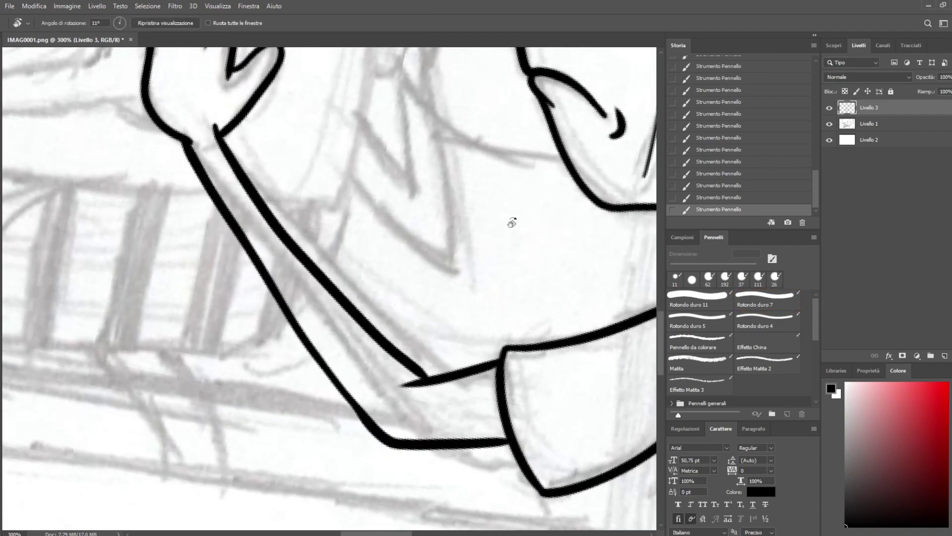
{"action": "key", "text": "space"}
{"action": "left_click_drag", "start_coordinate": [545, 321], "coordinate": [564, 304]}
{"action": "mouse_move", "coordinate": [448, 112]}
{"action": "left_mouse_down"}
{"action": "mouse_move", "coordinate": [391, 185]}
{"action": "mouse_move", "coordinate": [114, 129]}
{"action": "left_mouse_up"}
{"action": "mouse_move", "coordinate": [647, 280]}
{"action": "left_mouse_down"}
{"action": "mouse_move", "coordinate": [484, 206]}
{"action": "mouse_move", "coordinate": [507, 166]}
{"action": "left_mouse_up"}
{"action": "left_click_drag", "start_coordinate": [491, 266], "coordinate": [481, 301]}
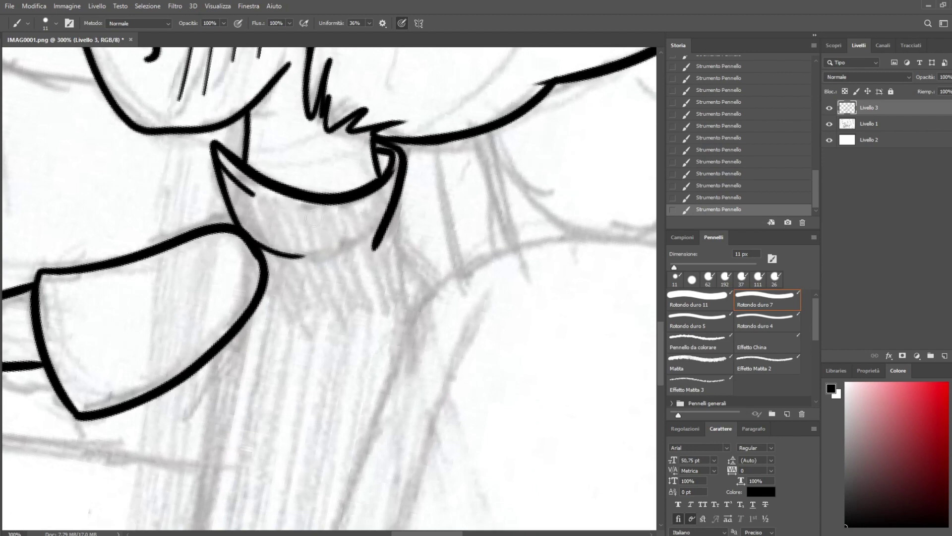
{"action": "key", "text": "space"}
{"action": "left_click_drag", "start_coordinate": [409, 287], "coordinate": [440, 364]}
{"action": "left_click_drag", "start_coordinate": [437, 279], "coordinate": [421, 206]}
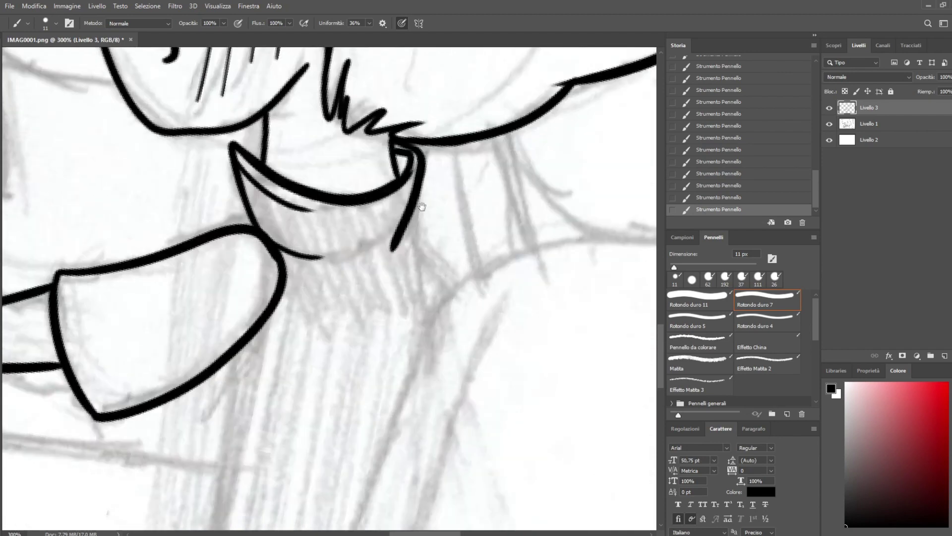
Undo the last brush stroke beside the collar
{"action": "left_click_drag", "start_coordinate": [413, 381], "coordinate": [419, 176]}
{"action": "mouse_move", "coordinate": [567, 118]}
{"action": "left_mouse_down"}
{"action": "mouse_move", "coordinate": [428, 167]}
{"action": "mouse_move", "coordinate": [470, 303]}
{"action": "left_mouse_up"}
{"action": "key", "text": "space"}
{"action": "left_click_drag", "start_coordinate": [416, 114], "coordinate": [445, 233]}
{"action": "key", "text": "ctrl+minus"}
{"action": "scroll", "coordinate": [440, 214], "scroll_direction": "down", "scroll_amount": 2}
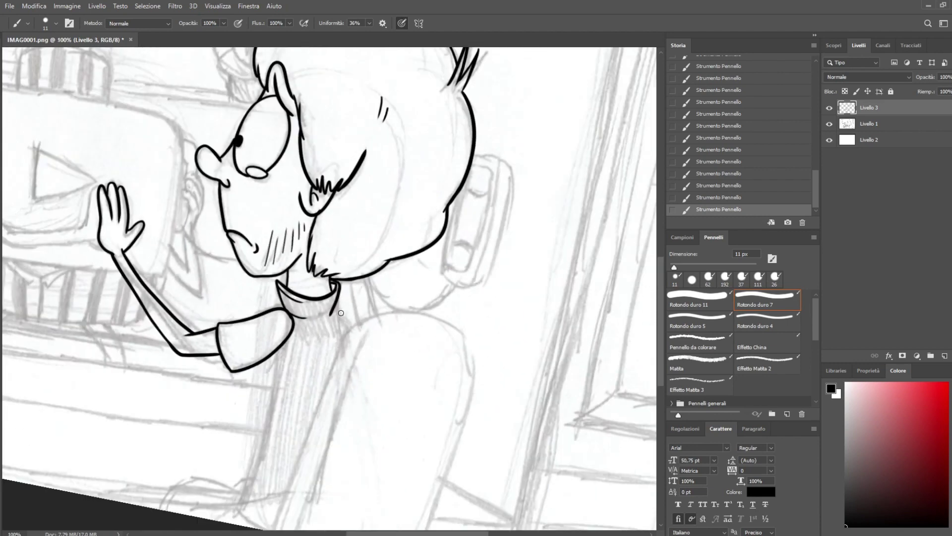
{"action": "key", "text": "ctrl+z"}
Ink the front edge of the torso as one long curve from the sleeve to the shirt hem
{"action": "key", "text": "space"}
{"action": "left_click_drag", "start_coordinate": [447, 246], "coordinate": [444, 191]}
{"action": "key", "text": "r"}
{"action": "left_click_drag", "start_coordinate": [235, 444], "coordinate": [366, 467]}
{"action": "key", "text": "space"}
{"action": "mouse_move", "coordinate": [405, 352]}
{"action": "left_mouse_down"}
{"action": "mouse_move", "coordinate": [408, 268]}
{"action": "mouse_move", "coordinate": [453, 387]}
{"action": "mouse_move", "coordinate": [345, 280]}
{"action": "left_mouse_up"}
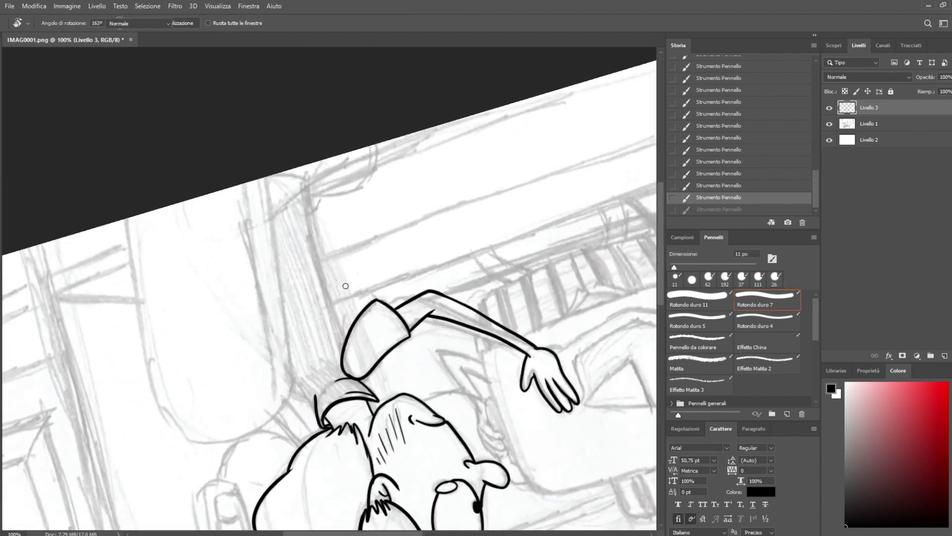
{"action": "left_click_drag", "start_coordinate": [346, 341], "coordinate": [309, 191]}
Ink the shirt's bottom hem from the torso's front edge to the canvas border
{"action": "key", "text": "r"}
{"action": "mouse_move", "coordinate": [270, 286]}
{"action": "left_mouse_down"}
{"action": "mouse_move", "coordinate": [323, 350]}
{"action": "mouse_move", "coordinate": [270, 318]}
{"action": "left_mouse_up"}
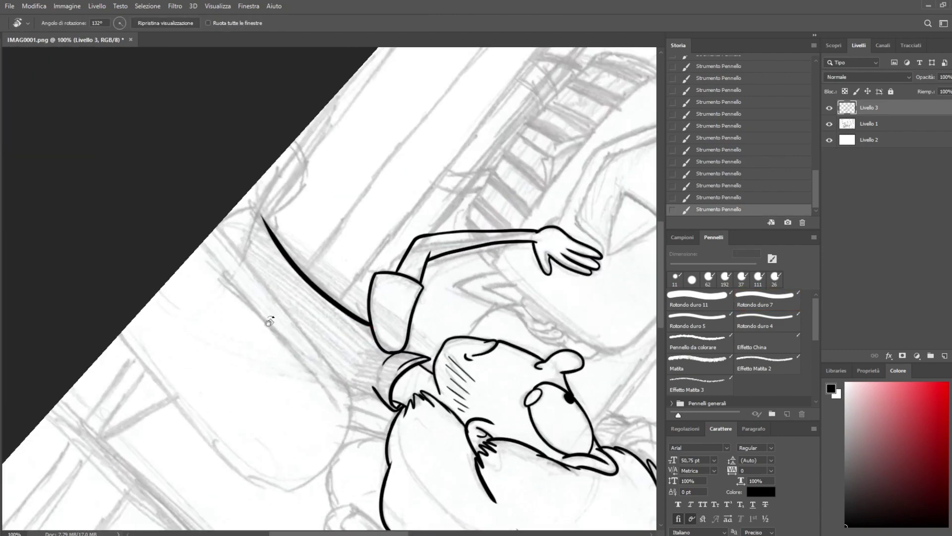
{"action": "key", "text": "r"}
{"action": "mouse_move", "coordinate": [317, 343]}
{"action": "left_mouse_down"}
{"action": "mouse_move", "coordinate": [540, 168]}
{"action": "mouse_move", "coordinate": [489, 132]}
{"action": "left_mouse_up"}
{"action": "key", "text": "r"}
{"action": "left_click_drag", "start_coordinate": [486, 354], "coordinate": [401, 403]}
{"action": "left_click_drag", "start_coordinate": [337, 361], "coordinate": [411, 276]}
Add a new layer above the character line art and ink the chair back's rounded outline and inner edge
{"action": "key", "text": "ctrl+shift+n"}
{"action": "key", "text": "Return"}
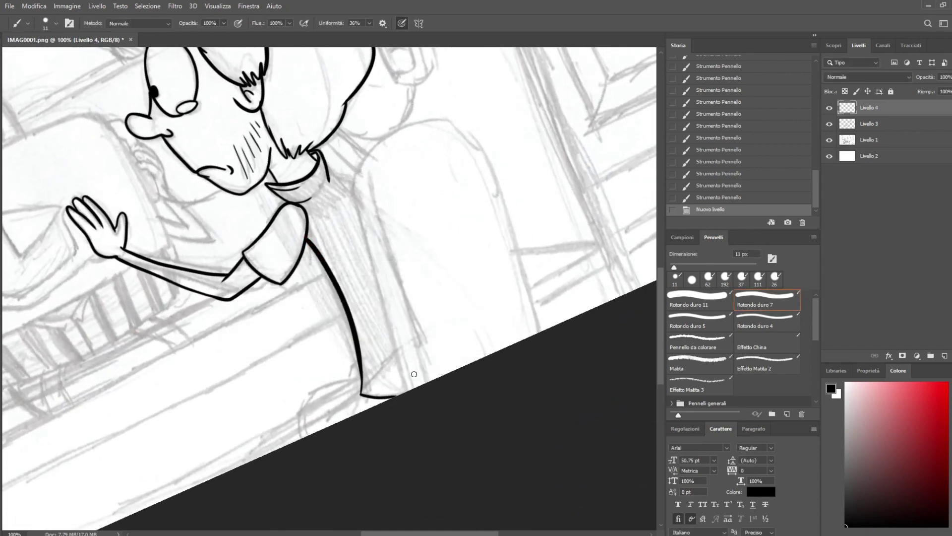
{"action": "mouse_move", "coordinate": [406, 391]}
{"action": "left_mouse_down"}
{"action": "mouse_move", "coordinate": [392, 130]}
{"action": "mouse_move", "coordinate": [538, 333]}
{"action": "left_mouse_up"}
{"action": "left_click_drag", "start_coordinate": [434, 383], "coordinate": [374, 153]}
{"action": "key", "text": "r"}
{"action": "mouse_move", "coordinate": [472, 162]}
{"action": "left_mouse_down"}
{"action": "mouse_move", "coordinate": [601, 359]}
{"action": "mouse_move", "coordinate": [360, 437]}
{"action": "left_mouse_up"}
{"action": "key", "text": "r"}
{"action": "left_click_drag", "start_coordinate": [289, 344], "coordinate": [515, 278]}
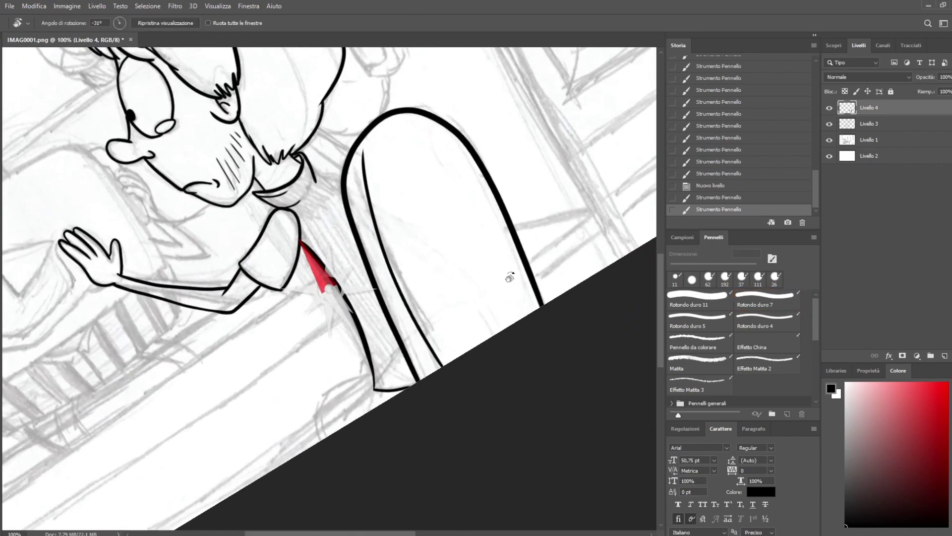
On layer Livello 3, ink the curved outline below the shirt hem, redrawing it to start at the torso edge
{"action": "key", "text": "r"}
{"action": "left_click_drag", "start_coordinate": [415, 414], "coordinate": [331, 426]}
{"action": "key", "text": "ctrl+plus"}
{"action": "key", "text": "space"}
{"action": "mouse_move", "coordinate": [351, 367]}
{"action": "left_mouse_down"}
{"action": "mouse_move", "coordinate": [478, 174]}
{"action": "mouse_move", "coordinate": [471, 178]}
{"action": "left_mouse_up"}
{"action": "key", "text": "alt+bracketleft"}
{"action": "key", "text": "r"}
{"action": "mouse_move", "coordinate": [278, 389]}
{"action": "left_mouse_down"}
{"action": "mouse_move", "coordinate": [359, 340]}
{"action": "mouse_move", "coordinate": [247, 408]}
{"action": "mouse_move", "coordinate": [463, 415]}
{"action": "mouse_move", "coordinate": [469, 392]}
{"action": "left_mouse_up"}
{"action": "left_click_drag", "start_coordinate": [343, 353], "coordinate": [356, 238]}
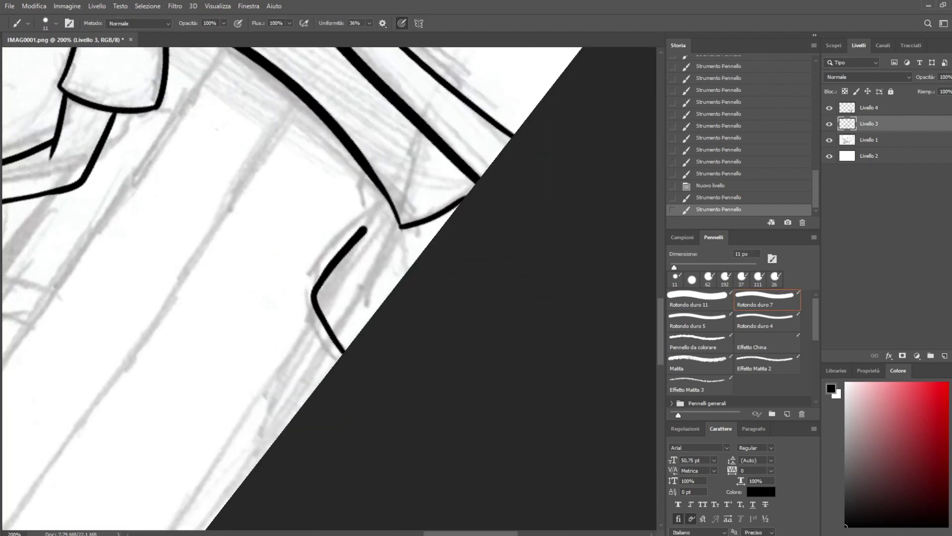
{"action": "key", "text": "ctrl+z"}
{"action": "mouse_move", "coordinate": [340, 355]}
{"action": "left_mouse_down"}
{"action": "mouse_move", "coordinate": [319, 292]}
{"action": "mouse_move", "coordinate": [378, 190]}
{"action": "left_mouse_up"}
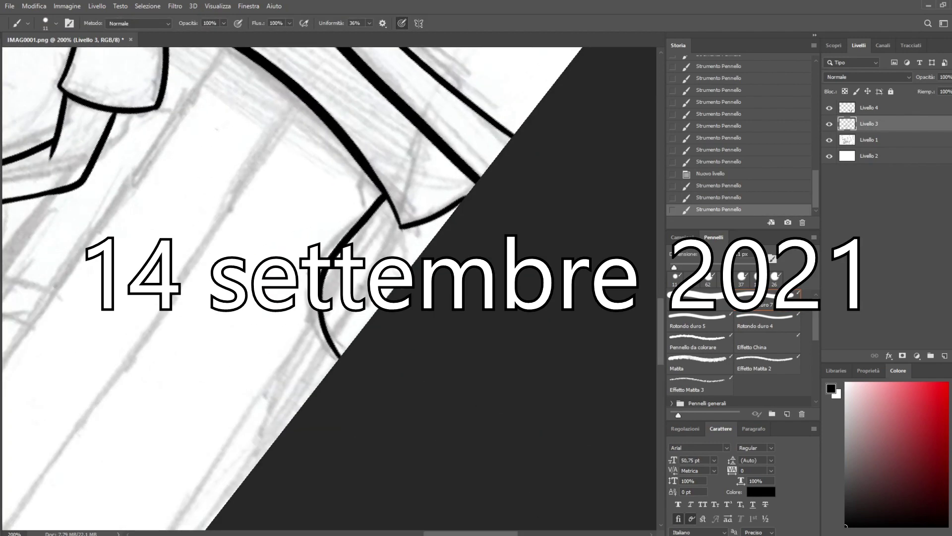
Ink the shoulder line from the rear of the collar down to the chair back
{"action": "key", "text": "r"}
{"action": "mouse_move", "coordinate": [447, 166]}
{"action": "left_mouse_down"}
{"action": "mouse_move", "coordinate": [538, 391]}
{"action": "mouse_move", "coordinate": [516, 428]}
{"action": "left_mouse_up"}
{"action": "left_click_drag", "start_coordinate": [503, 466], "coordinate": [379, 323]}
{"action": "key", "text": "r"}
{"action": "left_click_drag", "start_coordinate": [501, 325], "coordinate": [462, 139]}
{"action": "mouse_move", "coordinate": [453, 52]}
{"action": "left_mouse_down"}
{"action": "mouse_move", "coordinate": [523, 346]}
{"action": "mouse_move", "coordinate": [574, 334]}
{"action": "left_mouse_up"}
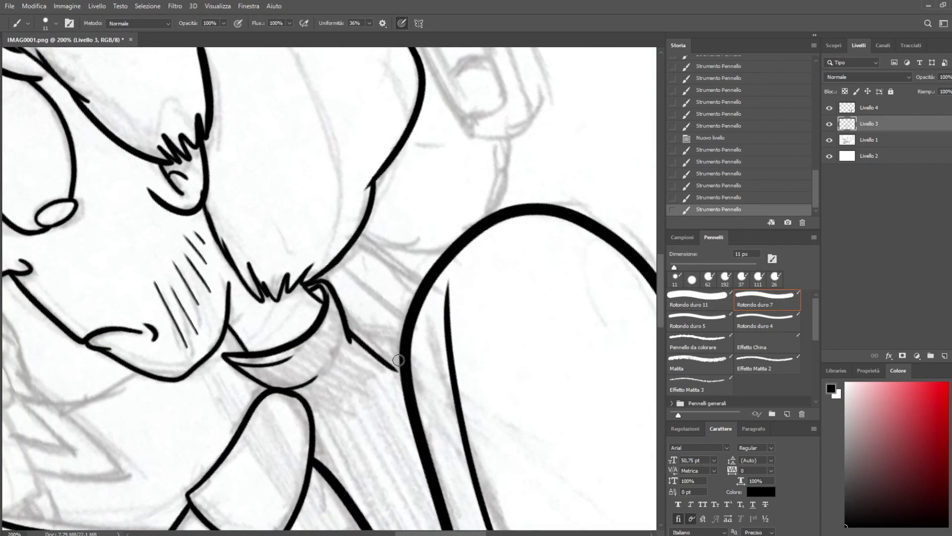
Ink the shirt's back line below the shoulder and the two straight lines between the hair and the chair back
{"action": "left_click_drag", "start_coordinate": [348, 337], "coordinate": [392, 371]}
{"action": "key", "text": "r"}
{"action": "left_click_drag", "start_coordinate": [397, 353], "coordinate": [348, 359]}
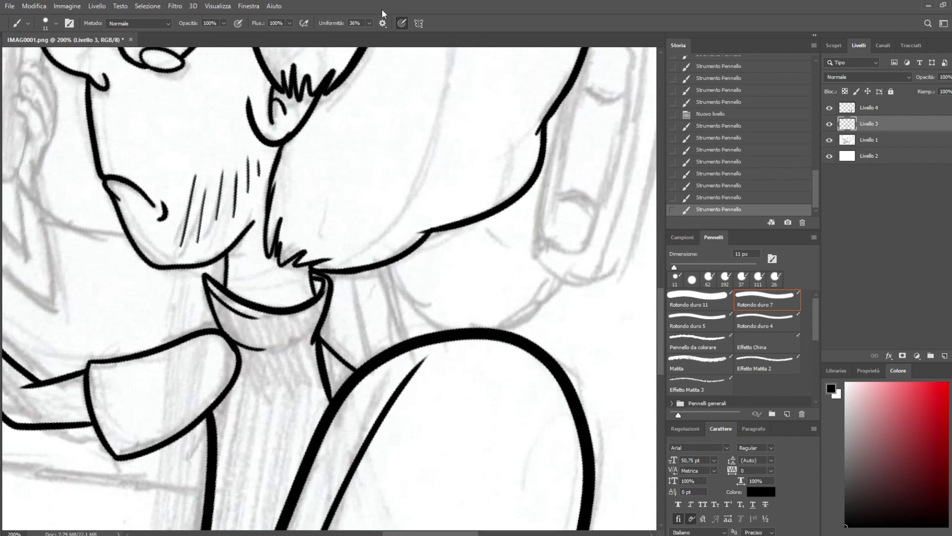
{"action": "left_click_drag", "start_coordinate": [536, 204], "coordinate": [461, 212]}
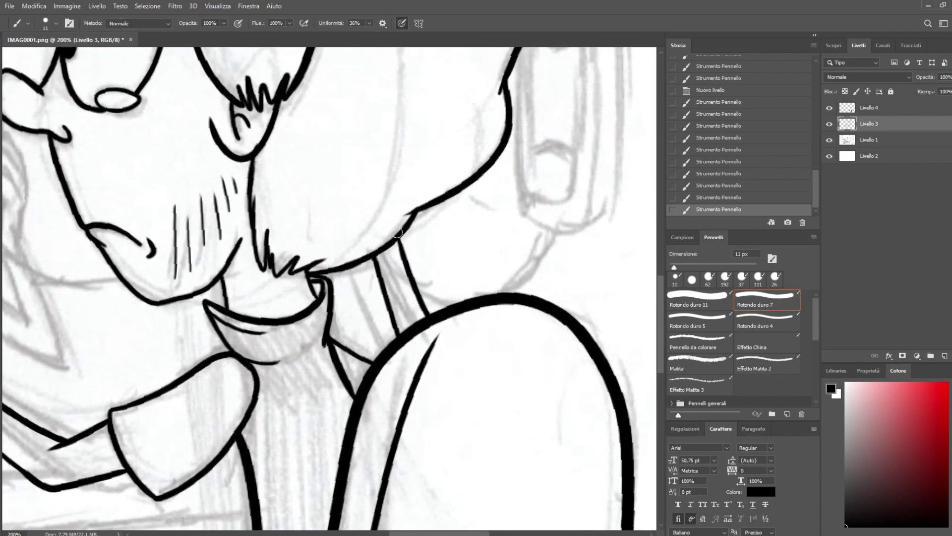
{"action": "key", "text": "r"}
{"action": "left_click_drag", "start_coordinate": [388, 350], "coordinate": [519, 368]}
{"action": "key", "text": "Escape"}
{"action": "mouse_move", "coordinate": [529, 177]}
{"action": "left_mouse_down"}
{"action": "mouse_move", "coordinate": [504, 204]}
{"action": "mouse_move", "coordinate": [625, 99]}
{"action": "left_mouse_up"}
{"action": "mouse_move", "coordinate": [377, 486]}
{"action": "left_mouse_down"}
{"action": "mouse_move", "coordinate": [600, 284]}
{"action": "mouse_move", "coordinate": [397, 202]}
{"action": "mouse_move", "coordinate": [419, 247]}
{"action": "mouse_move", "coordinate": [436, 361]}
{"action": "mouse_move", "coordinate": [481, 263]}
{"action": "mouse_move", "coordinate": [453, 153]}
{"action": "mouse_move", "coordinate": [524, 194]}
{"action": "left_mouse_up"}
Add a new layer above Livello 3 and ink the first straight vertical wall line near the canvas's left border
{"action": "key", "text": "ctrl+shift+n"}
{"action": "key", "text": "Return"}
{"action": "key", "text": "ctrl+minus"}
{"action": "key", "text": "ctrl+minus"}
{"action": "key", "text": "ctrl+minus"}
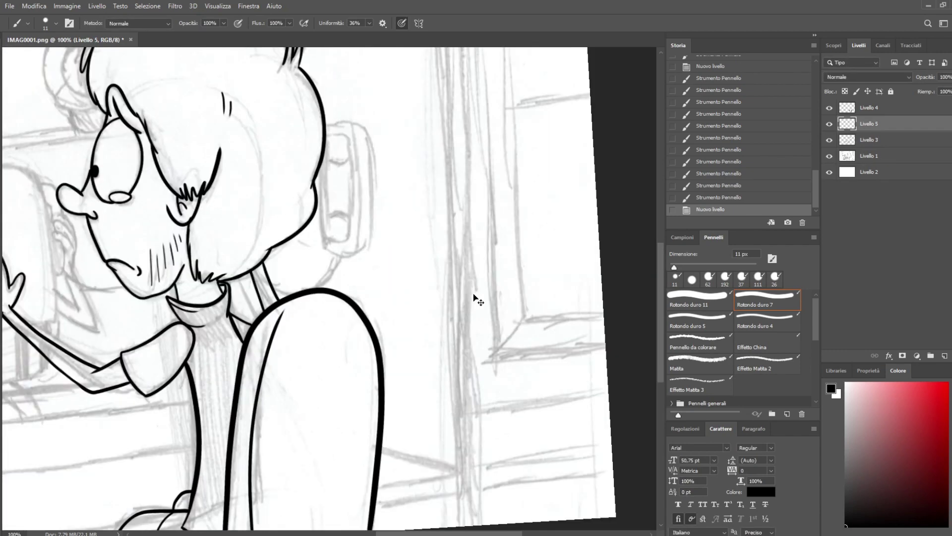
{"action": "mouse_move", "coordinate": [410, 257]}
{"action": "left_mouse_down"}
{"action": "mouse_move", "coordinate": [615, 208]}
{"action": "mouse_move", "coordinate": [645, 302]}
{"action": "mouse_move", "coordinate": [503, 235]}
{"action": "mouse_move", "coordinate": [522, 233]}
{"action": "mouse_move", "coordinate": [604, 177]}
{"action": "mouse_move", "coordinate": [638, 210]}
{"action": "left_mouse_up"}
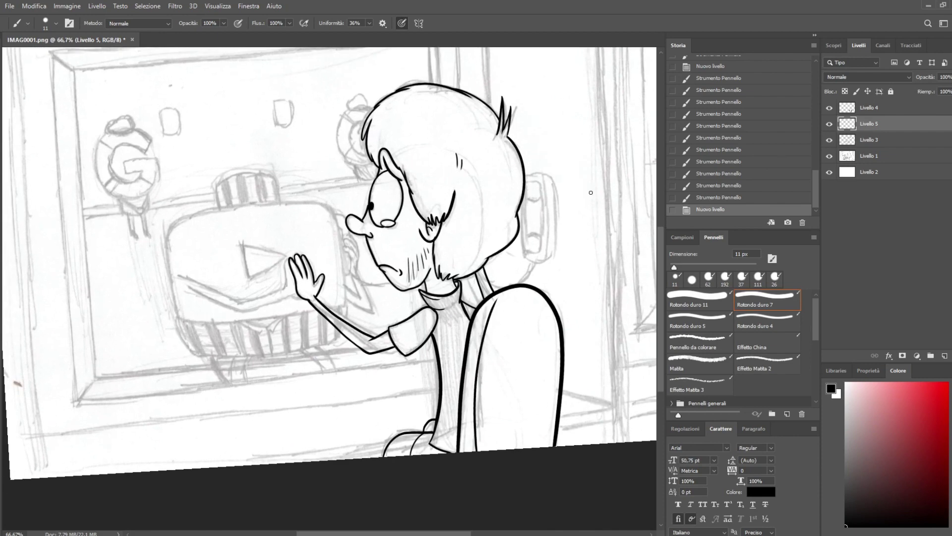
{"action": "key", "text": "Escape"}
{"action": "mouse_move", "coordinate": [133, 330]}
{"action": "left_mouse_down"}
{"action": "mouse_move", "coordinate": [254, 398]}
{"action": "mouse_move", "coordinate": [360, 364]}
{"action": "mouse_move", "coordinate": [351, 363]}
{"action": "left_mouse_up"}
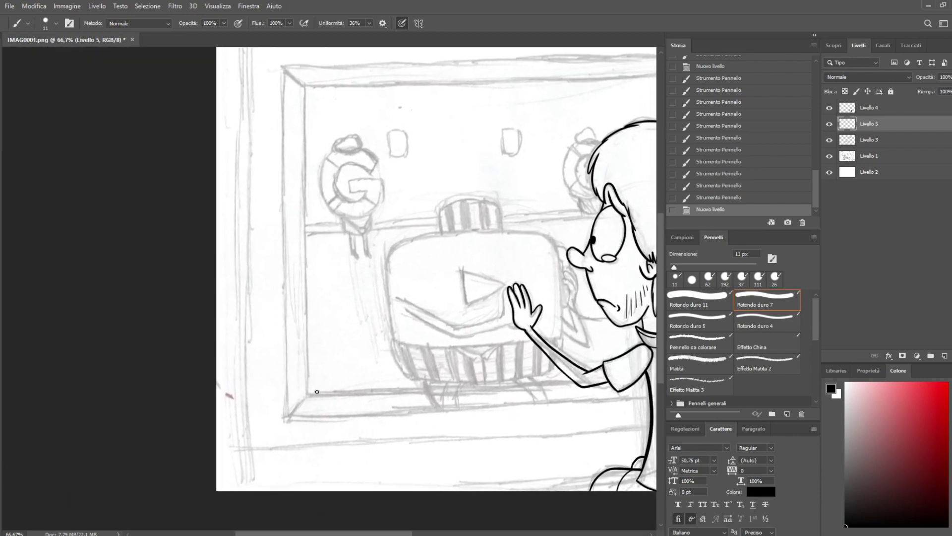
{"action": "left_click_drag", "start_coordinate": [243, 495], "coordinate": [266, 31]}
Ink the remaining vertical lines of the wall posts and the large window frame on Livello 5
{"action": "left_click_drag", "start_coordinate": [314, 142], "coordinate": [315, 326]}
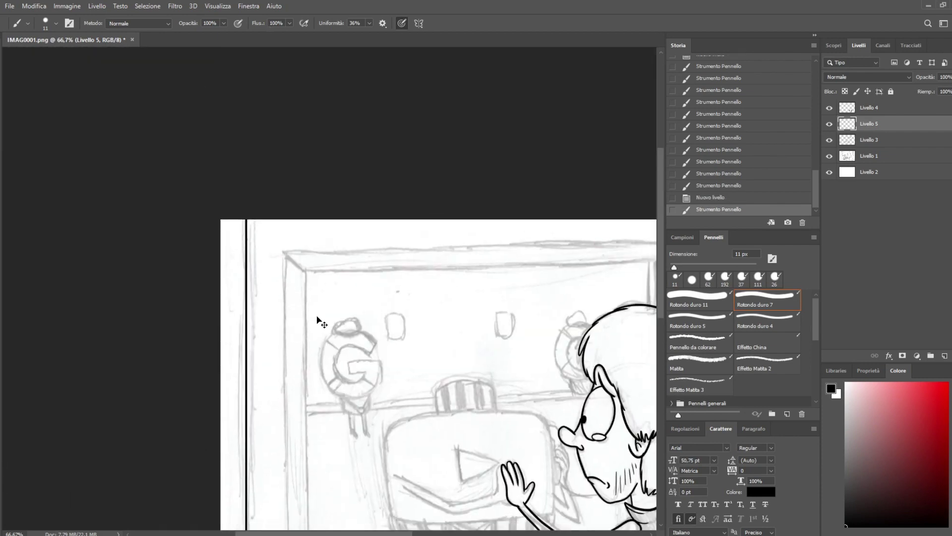
{"action": "key", "text": "ctrl+minus"}
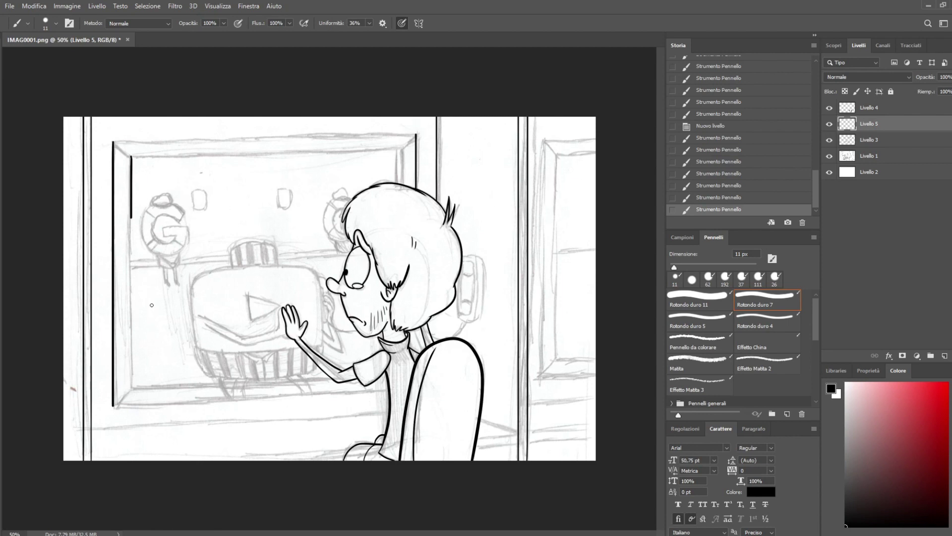
{"action": "left_click_drag", "start_coordinate": [152, 305], "coordinate": [131, 369]}
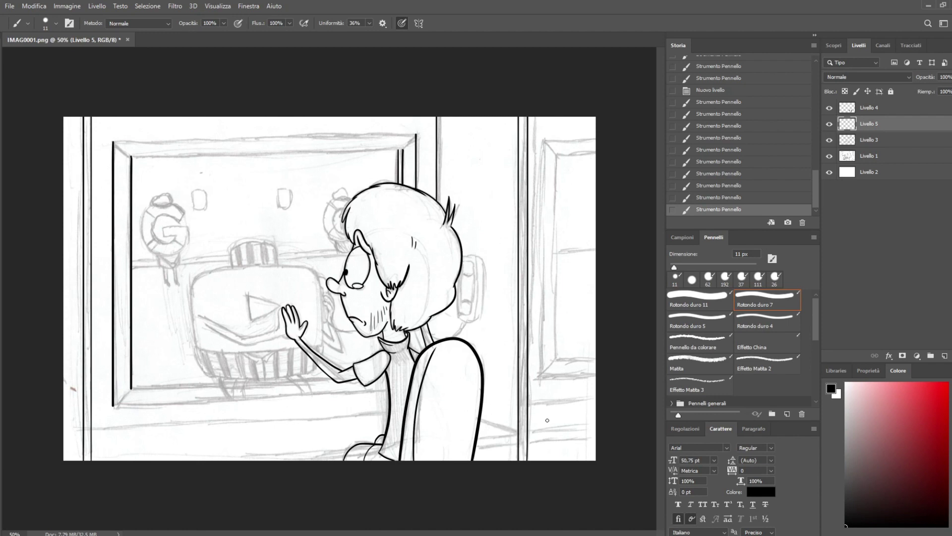
Ink the outer and inner vertical edges of the smaller window frame at the canvas's right border
{"action": "left_click_drag", "start_coordinate": [537, 300], "coordinate": [541, 149]}
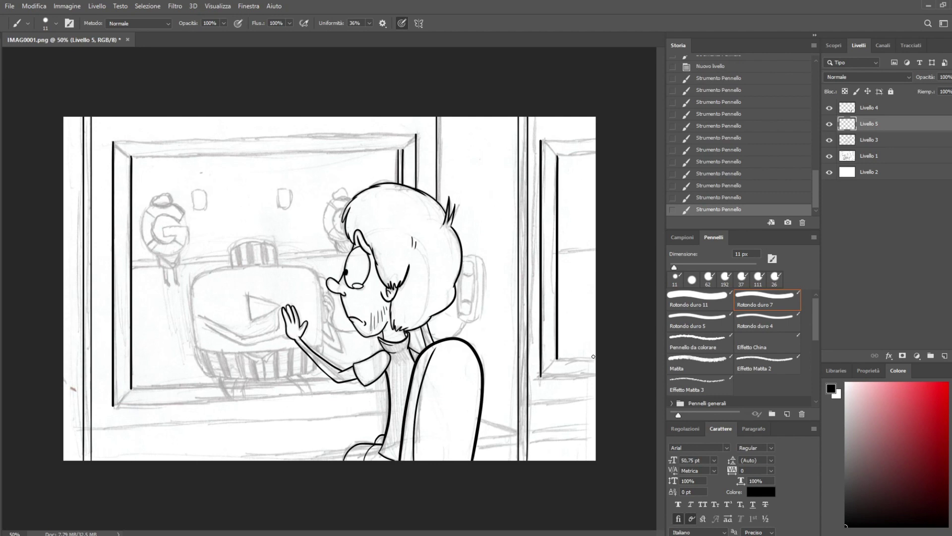
{"action": "mouse_move", "coordinate": [578, 213]}
{"action": "left_mouse_down"}
{"action": "mouse_move", "coordinate": [611, 271]}
{"action": "mouse_move", "coordinate": [602, 292]}
{"action": "left_mouse_up"}
{"action": "left_click_drag", "start_coordinate": [580, 330], "coordinate": [560, 243]}
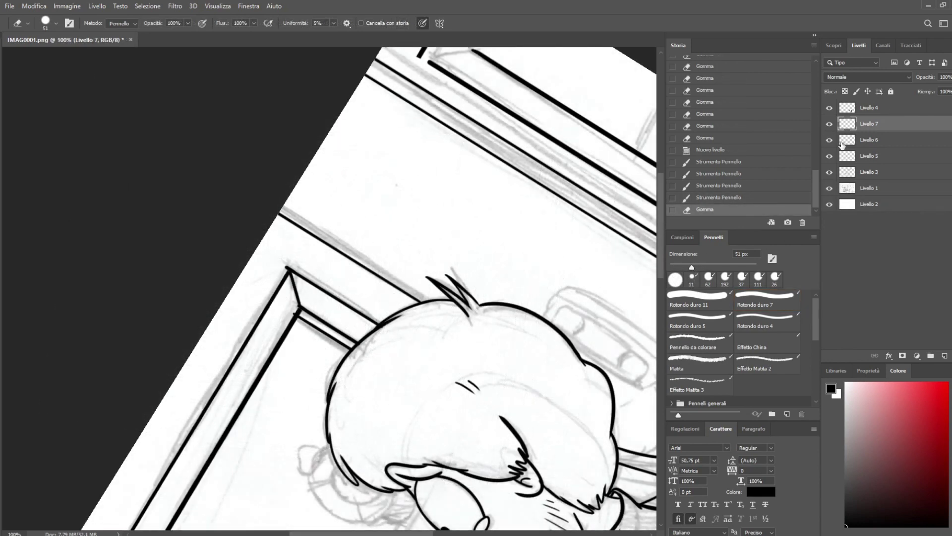
On Livello 5, erase the vertical line ends overshooting the large window frame's upper right and lower left corners
{"action": "left_click", "coordinate": [857, 156]}
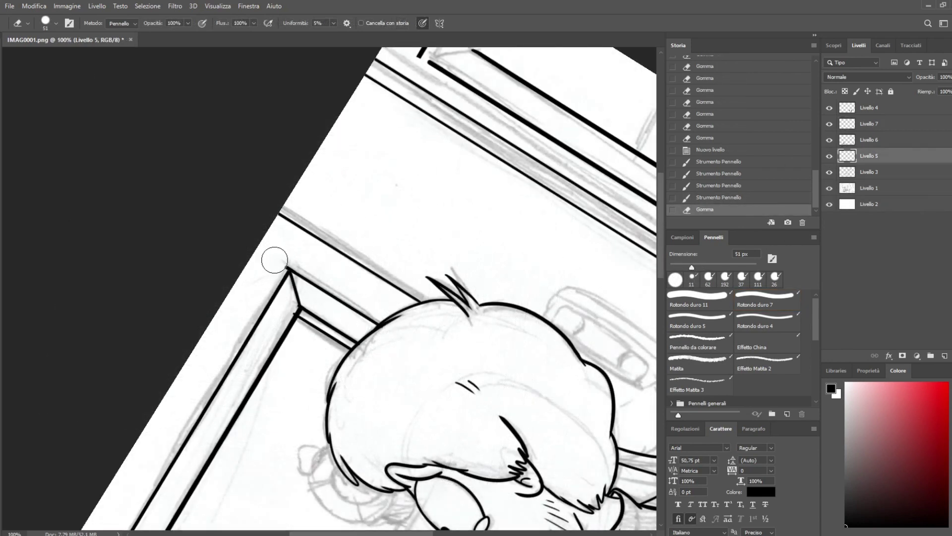
{"action": "left_click_drag", "start_coordinate": [278, 263], "coordinate": [278, 264]}
{"action": "left_click_drag", "start_coordinate": [387, 364], "coordinate": [432, 129]}
{"action": "mouse_move", "coordinate": [394, 437]}
{"action": "left_mouse_down"}
{"action": "mouse_move", "coordinate": [442, 155]}
{"action": "mouse_move", "coordinate": [582, 121]}
{"action": "left_mouse_up"}
{"action": "left_click_drag", "start_coordinate": [645, 218], "coordinate": [455, 187]}
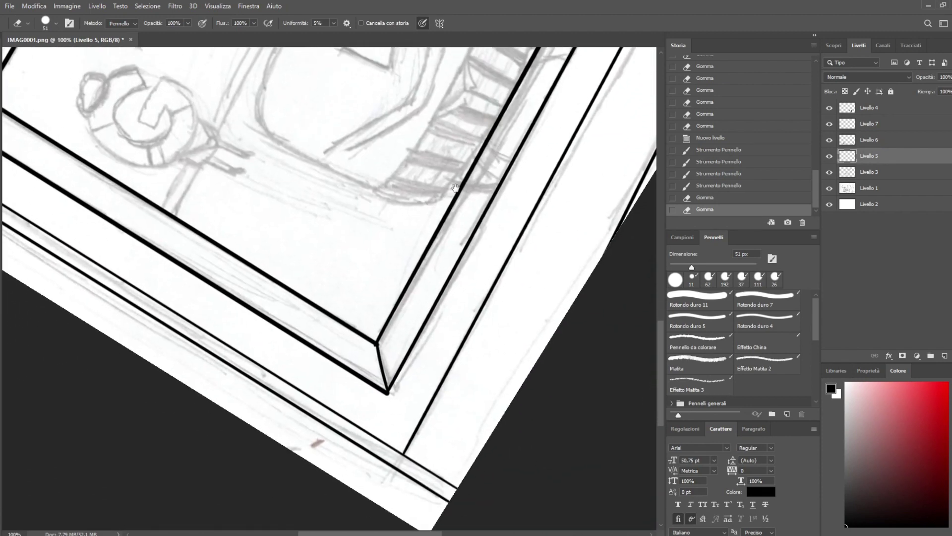
{"action": "left_click", "coordinate": [398, 398]}
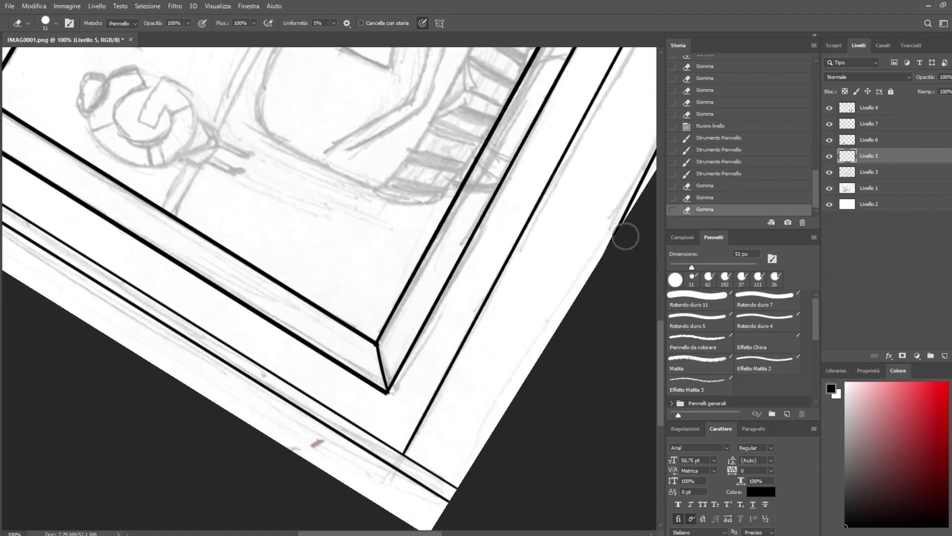
Clean the overshooting line ends at the frame's lower left corner on Livello 7 and Livello 6, keeping the mitre diagonal intact
{"action": "left_click", "coordinate": [843, 124]}
{"action": "left_click", "coordinate": [400, 391]}
{"action": "key", "text": "space"}
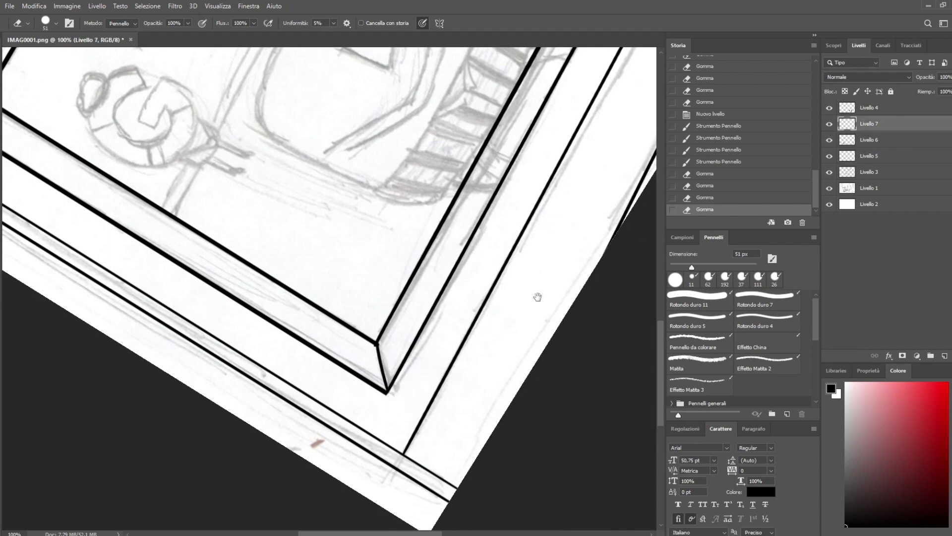
{"action": "left_click_drag", "start_coordinate": [538, 298], "coordinate": [507, 236]}
{"action": "key", "text": "r"}
{"action": "left_click_drag", "start_coordinate": [529, 202], "coordinate": [521, 382]}
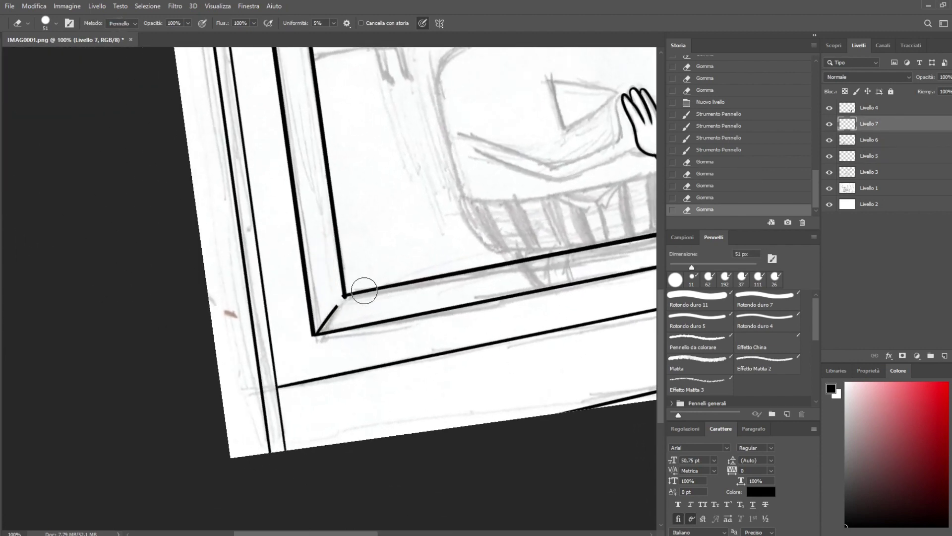
{"action": "key", "text": "ctrl+z"}
{"action": "key", "text": "alt+bracketleft"}
{"action": "left_click", "coordinate": [340, 299]}
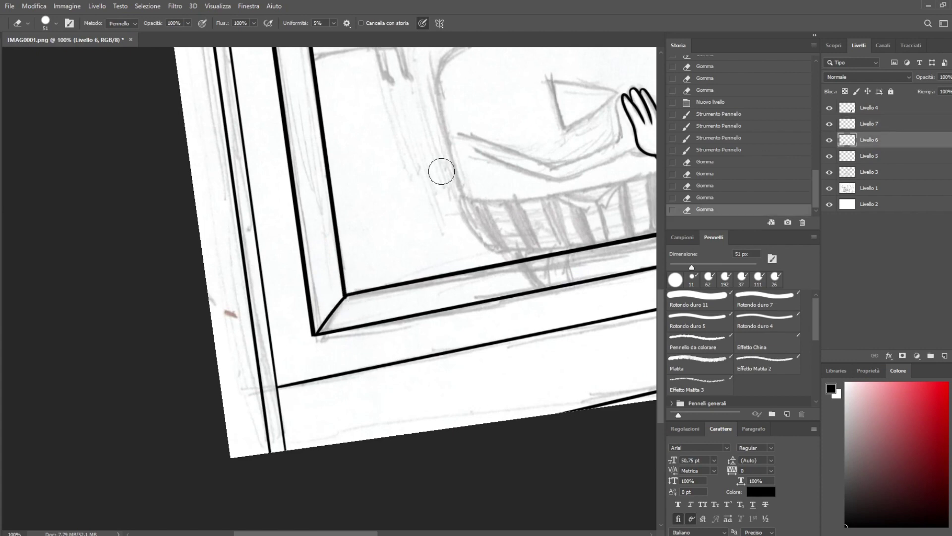
On Livello 6, erase the horizontal window frame lines where they cross the arm, sleeve and torso, using a 27 px eraser
{"action": "left_click_drag", "start_coordinate": [536, 179], "coordinate": [301, 196]}
{"action": "left_click_drag", "start_coordinate": [648, 152], "coordinate": [549, 199]}
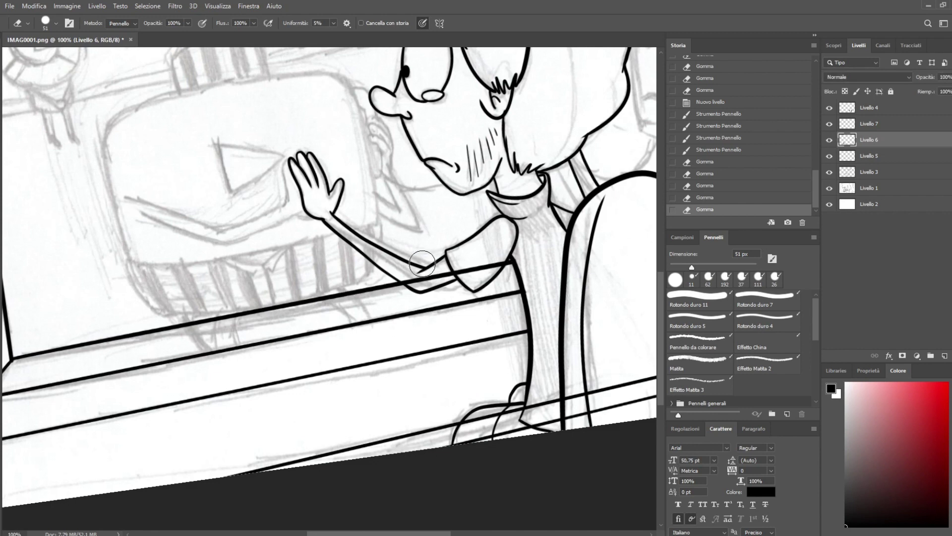
{"action": "mouse_move", "coordinate": [448, 272]}
{"action": "left_mouse_down"}
{"action": "mouse_move", "coordinate": [488, 261]}
{"action": "mouse_move", "coordinate": [489, 234]}
{"action": "left_mouse_up"}
{"action": "left_click_drag", "start_coordinate": [525, 266], "coordinate": [518, 247]}
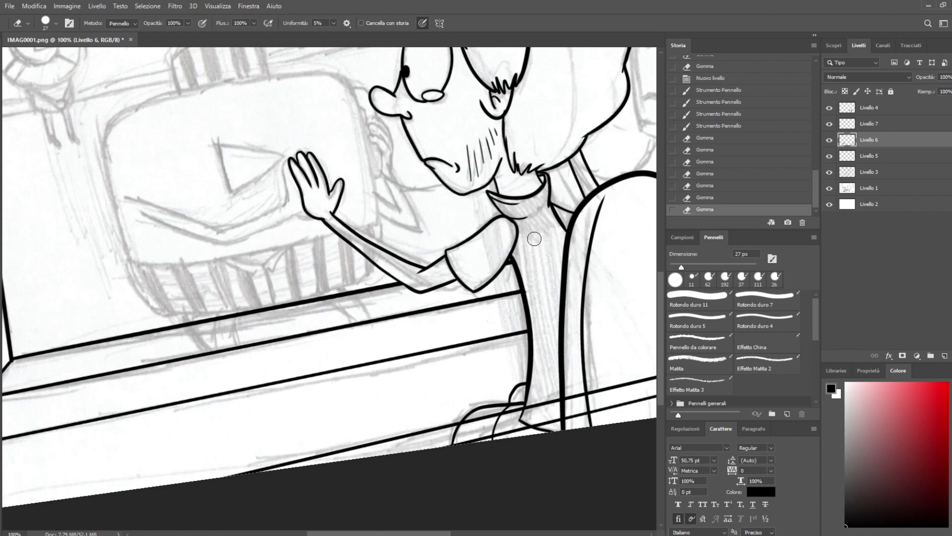
{"action": "left_click_drag", "start_coordinate": [530, 293], "coordinate": [533, 285]}
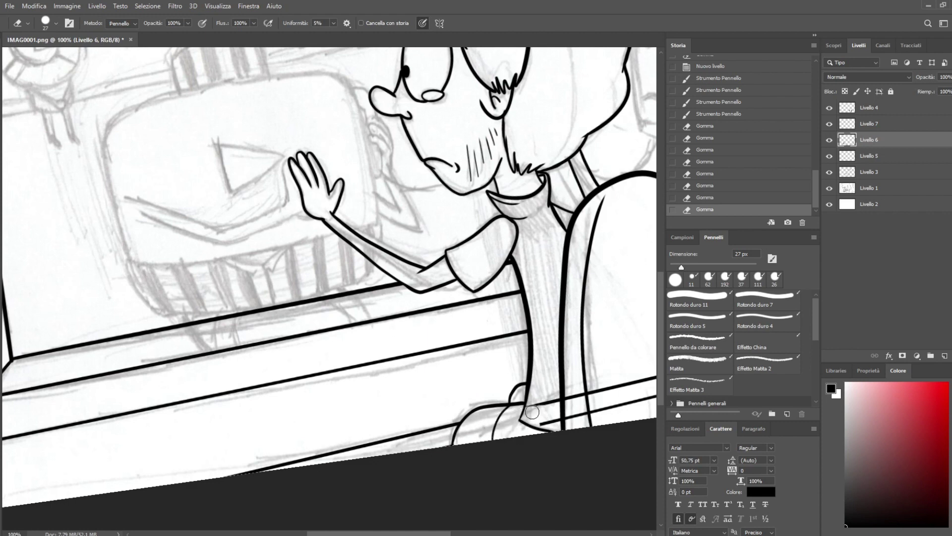
Erase the two baseboard lines where they run across the shirt and the chair back
{"action": "left_click_drag", "start_coordinate": [578, 411], "coordinate": [593, 409]}
{"action": "mouse_move", "coordinate": [605, 348]}
{"action": "left_mouse_down"}
{"action": "mouse_move", "coordinate": [497, 365]}
{"action": "mouse_move", "coordinate": [486, 381]}
{"action": "left_mouse_up"}
{"action": "left_click_drag", "start_coordinate": [466, 425], "coordinate": [474, 418]}
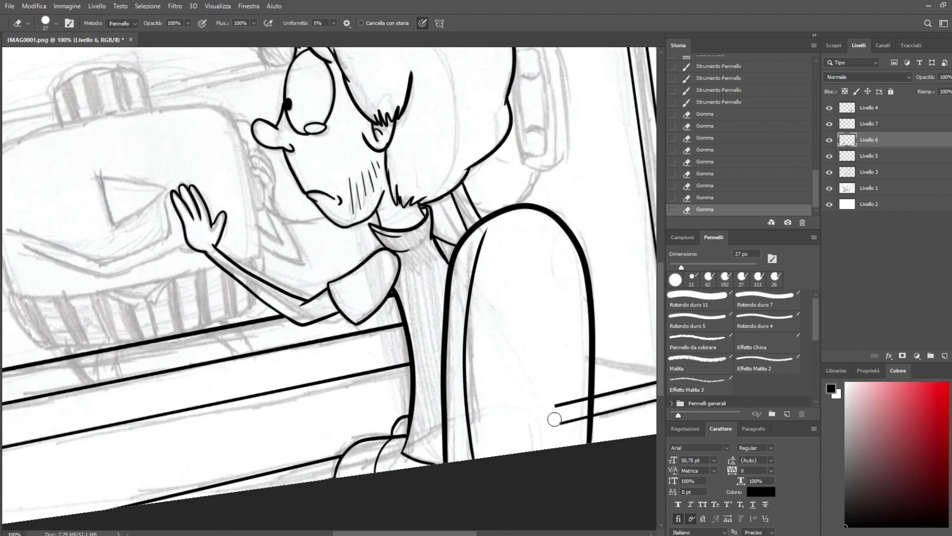
{"action": "left_click_drag", "start_coordinate": [582, 397], "coordinate": [462, 465]}
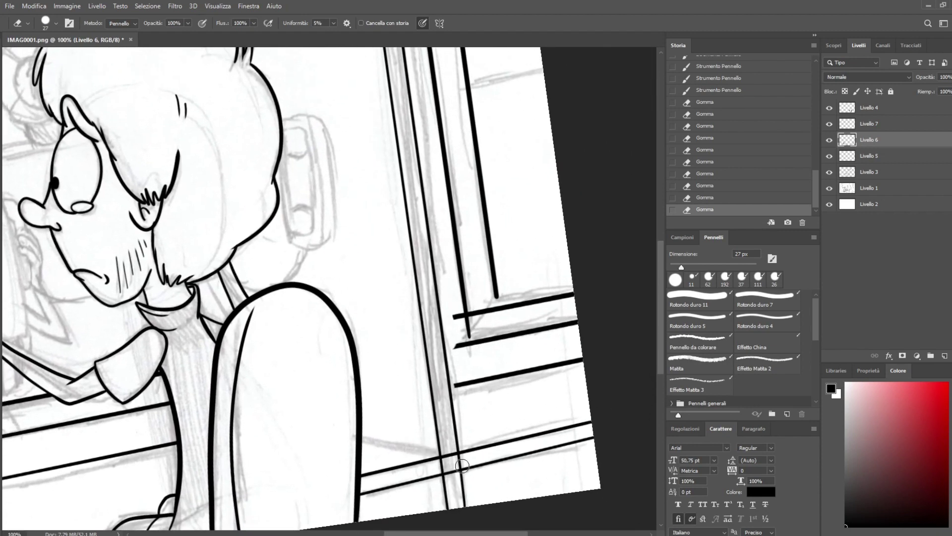
Undo the last erasure and erase the baseboard lines where they cross the vertical post beside the right window
{"action": "key", "text": "ctrl+z"}
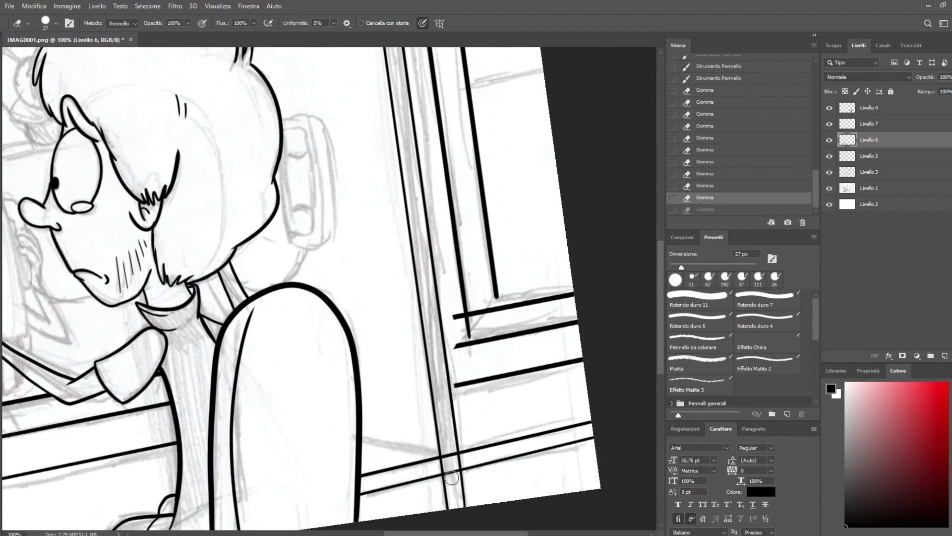
{"action": "left_click_drag", "start_coordinate": [451, 473], "coordinate": [452, 470]}
{"action": "left_click_drag", "start_coordinate": [537, 240], "coordinate": [516, 320]}
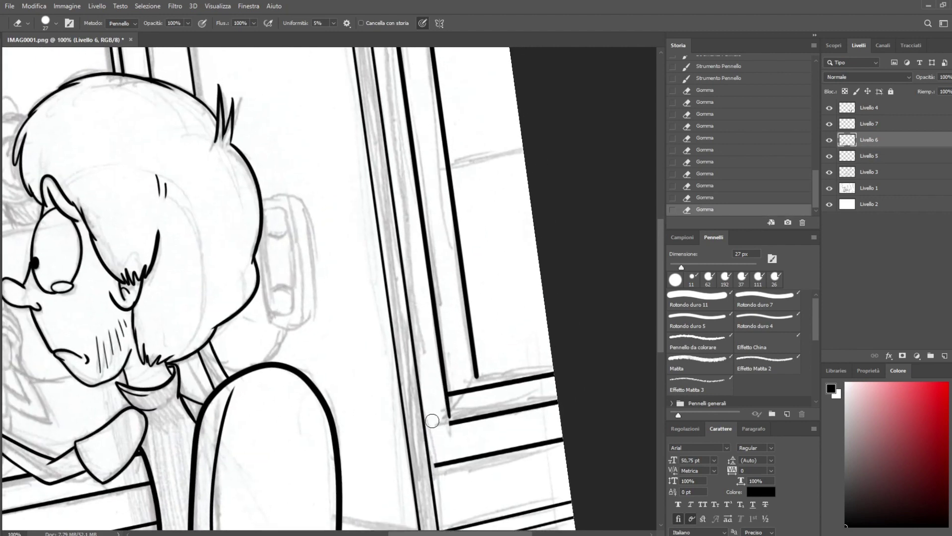
{"action": "scroll", "coordinate": [478, 279], "scroll_direction": "up", "scroll_amount": 8}
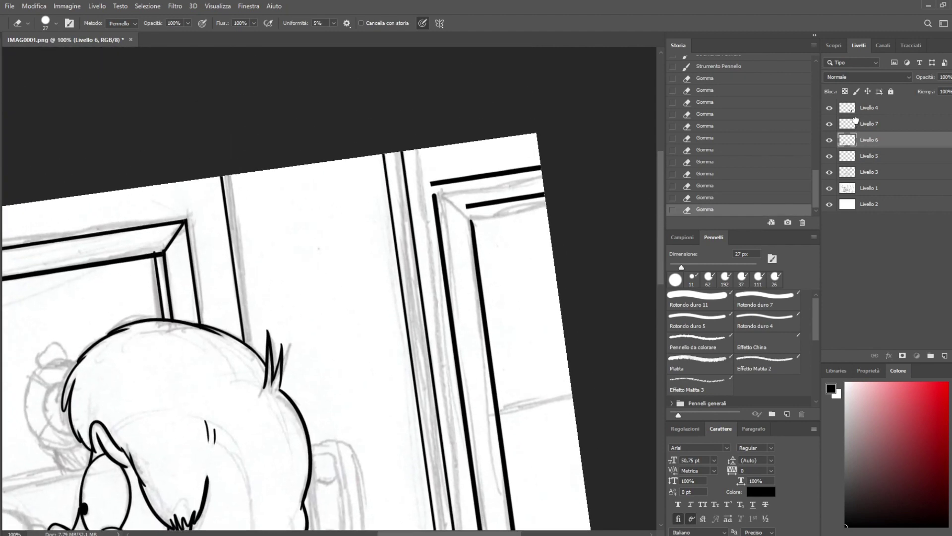
On Livello 5, extend the right window's inner vertical edge with the brush to meet the frame's upper corner
{"action": "left_click", "coordinate": [858, 121]}
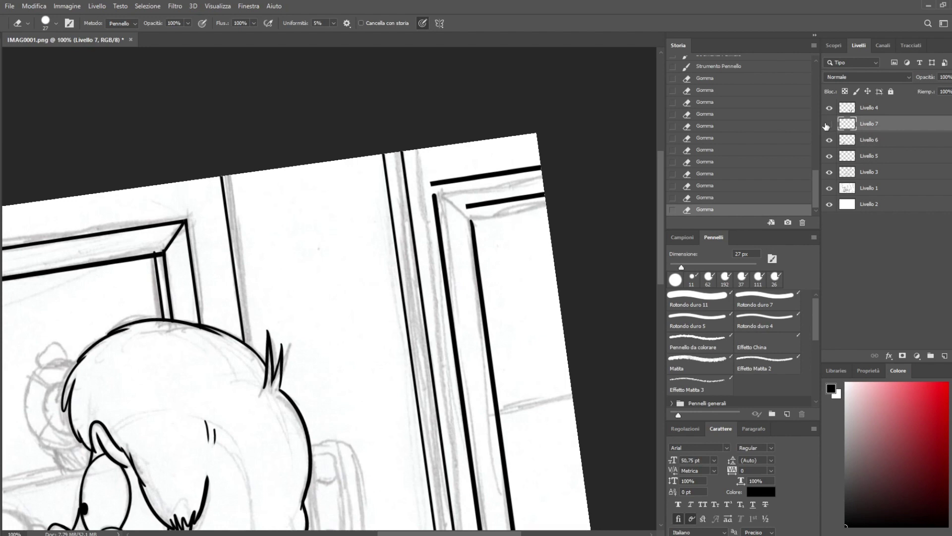
{"action": "left_click", "coordinate": [870, 140]}
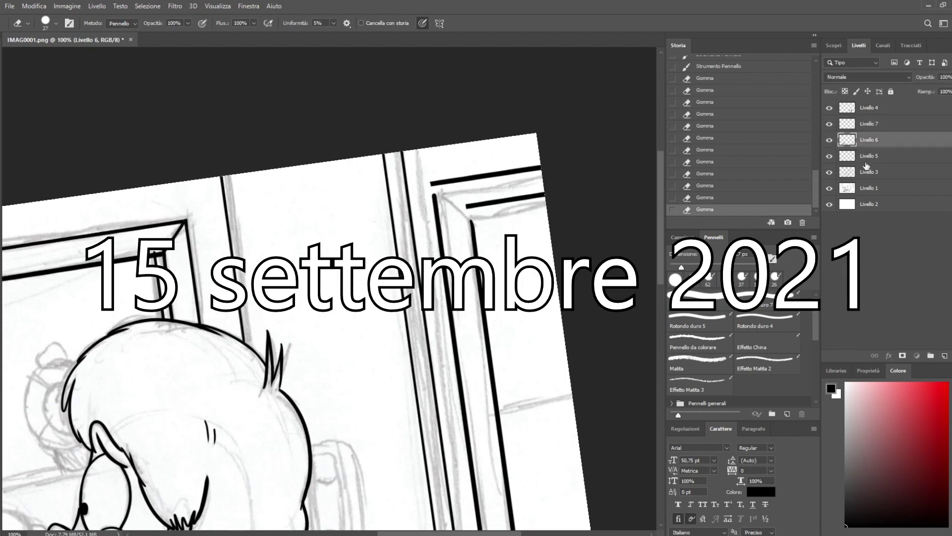
{"action": "left_click", "coordinate": [867, 157]}
{"action": "key", "text": "b"}
{"action": "left_click_drag", "start_coordinate": [471, 222], "coordinate": [467, 208]}
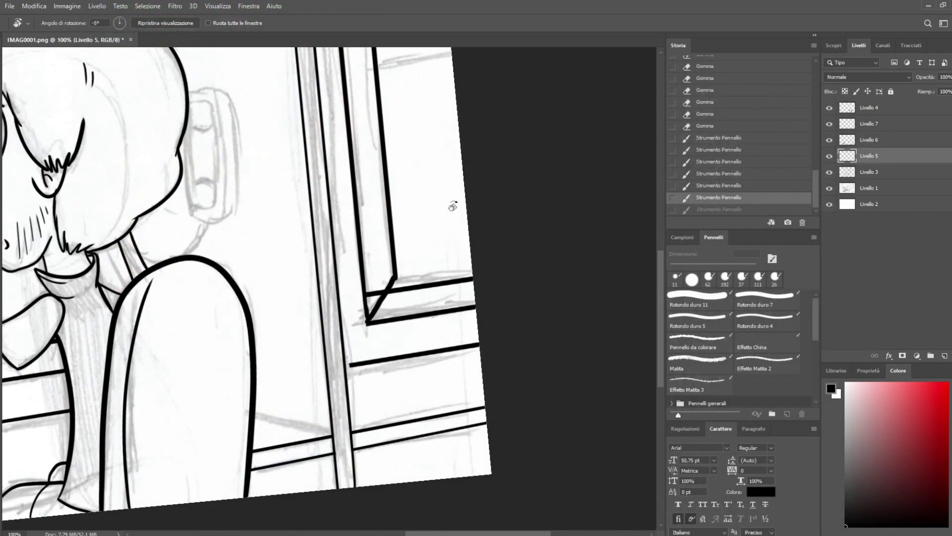
Extend the right window's vertical edges and ink the mitre diagonal at its lower left corner
{"action": "left_click_drag", "start_coordinate": [394, 268], "coordinate": [389, 306]}
{"action": "key", "text": "e"}
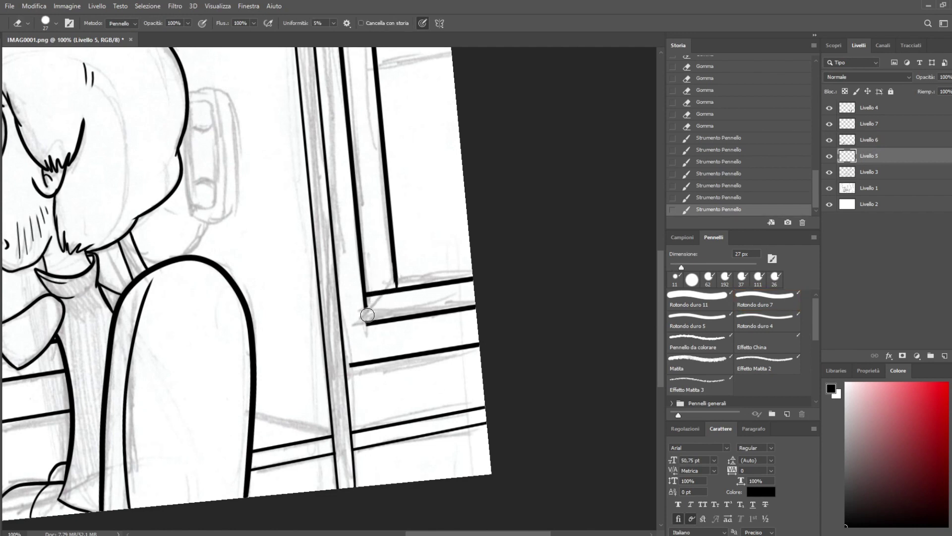
{"action": "key", "text": "b"}
{"action": "left_click_drag", "start_coordinate": [365, 309], "coordinate": [367, 324]}
{"action": "key", "text": "ctrl+z"}
{"action": "key", "text": "r"}
{"action": "mouse_move", "coordinate": [435, 339]}
{"action": "left_mouse_down"}
{"action": "mouse_move", "coordinate": [446, 298]}
{"action": "mouse_move", "coordinate": [417, 227]}
{"action": "left_mouse_up"}
{"action": "left_click", "coordinate": [363, 230]}
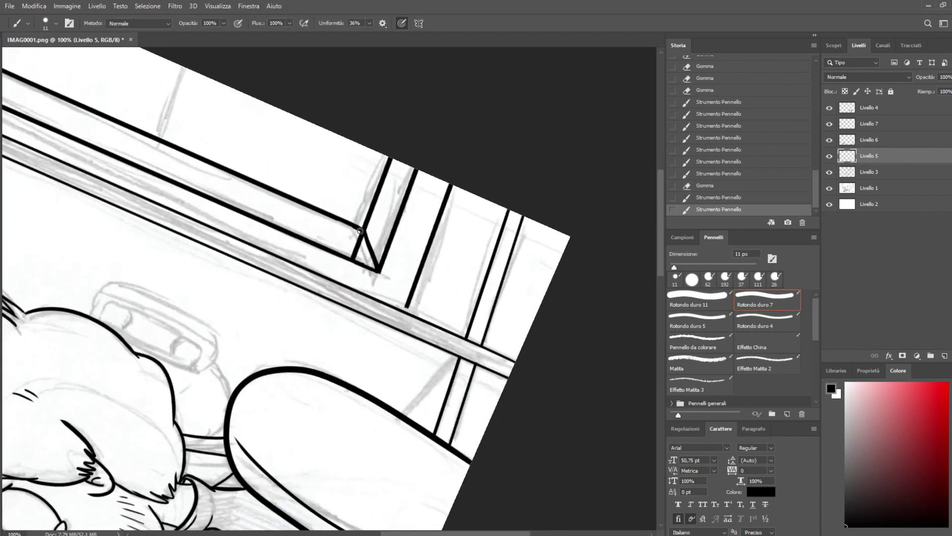
On Livello 6, erase the overshooting line at the right window's lower corner and touch up the sill line's end by the post
{"action": "left_click", "coordinate": [830, 142]}
{"action": "left_click", "coordinate": [830, 141]}
{"action": "left_click", "coordinate": [868, 142]}
{"action": "key", "text": "e"}
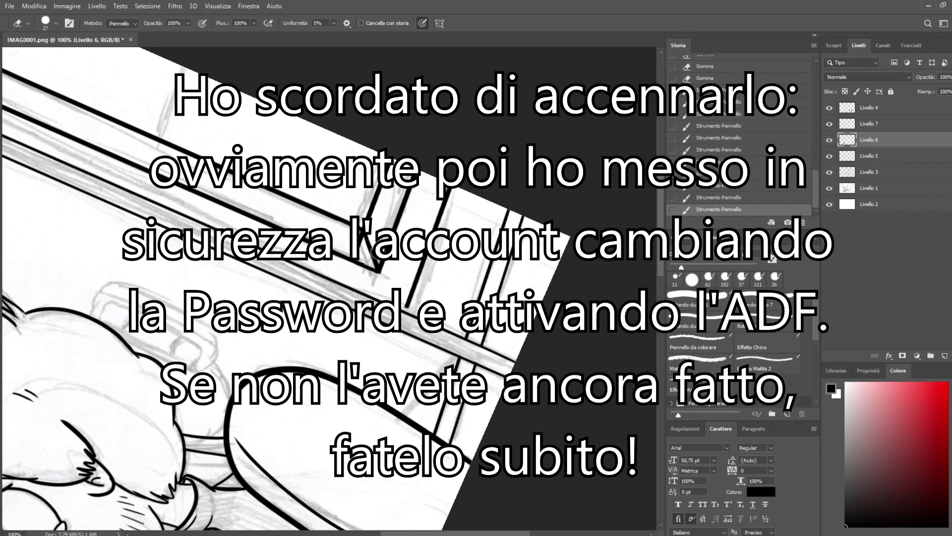
{"action": "left_click", "coordinate": [407, 312]}
{"action": "key", "text": "b"}
{"action": "mouse_move", "coordinate": [407, 308]}
{"action": "left_mouse_down"}
{"action": "mouse_move", "coordinate": [412, 289]}
{"action": "mouse_move", "coordinate": [407, 310]}
{"action": "left_mouse_up"}
Ink the floor line between the chair back and the vertical wall post
{"action": "key", "text": "r"}
{"action": "mouse_move", "coordinate": [409, 302]}
{"action": "left_mouse_down"}
{"action": "mouse_move", "coordinate": [390, 235]}
{"action": "mouse_move", "coordinate": [409, 277]}
{"action": "left_mouse_up"}
{"action": "mouse_move", "coordinate": [357, 477]}
{"action": "left_mouse_down"}
{"action": "mouse_move", "coordinate": [407, 64]}
{"action": "mouse_move", "coordinate": [248, 228]}
{"action": "left_mouse_up"}
{"action": "key", "text": "ctrl+minus"}
{"action": "key", "text": "ctrl+minus"}
{"action": "key", "text": "ctrl+minus"}
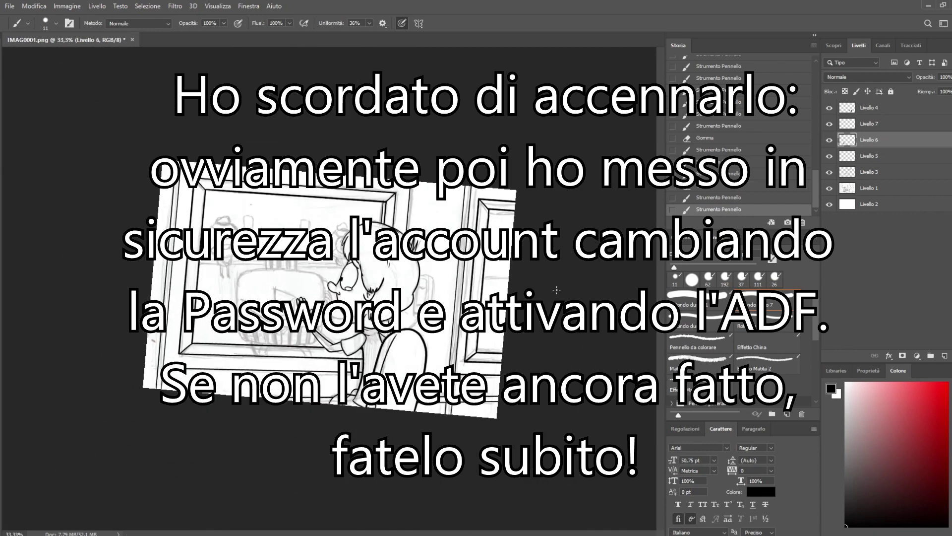
{"action": "key", "text": "ctrl+plus"}
{"action": "key", "text": "r"}
{"action": "mouse_move", "coordinate": [548, 274]}
{"action": "left_mouse_down"}
{"action": "mouse_move", "coordinate": [524, 185]}
{"action": "mouse_move", "coordinate": [532, 200]}
{"action": "left_mouse_up"}
{"action": "key", "text": "r"}
{"action": "left_click_drag", "start_coordinate": [572, 265], "coordinate": [562, 252]}
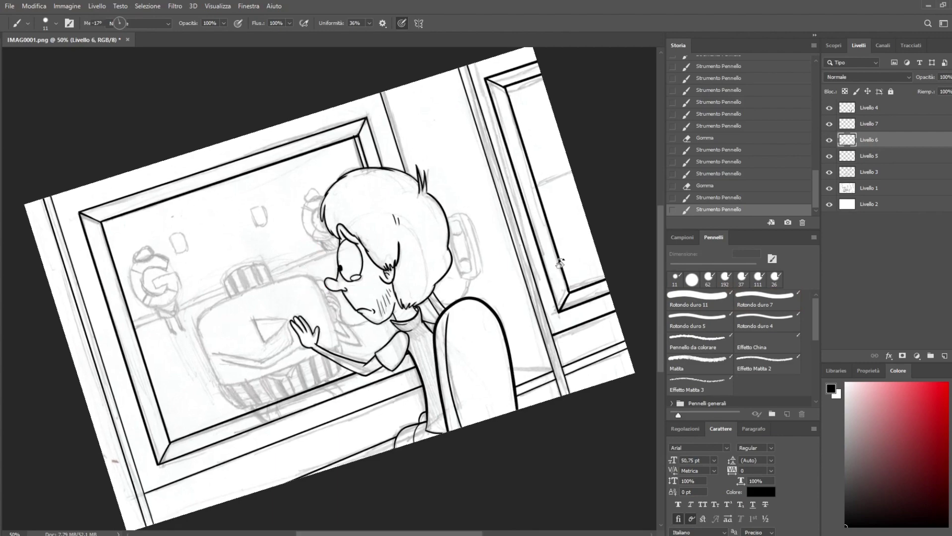
{"action": "key", "text": "ctrl+z"}
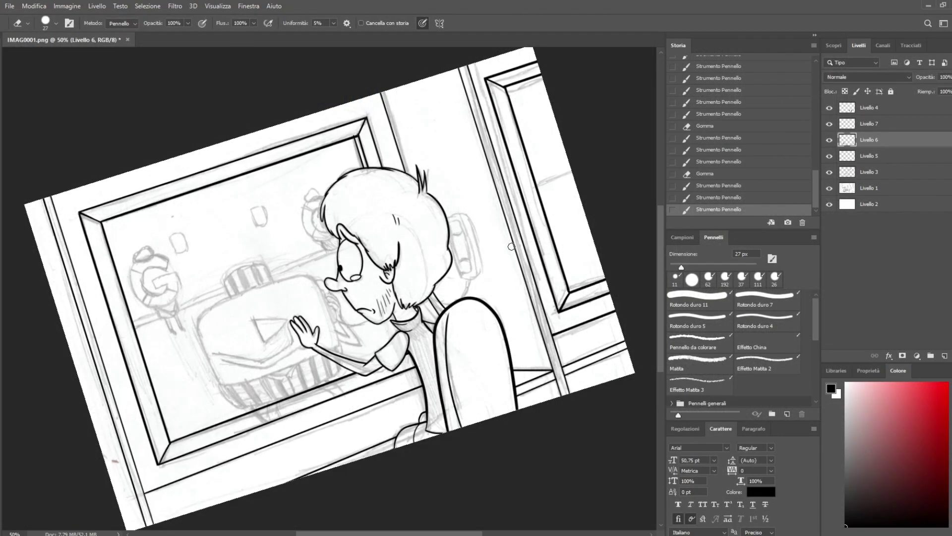
Add a new layer above Livello 6 and ink the curved lower end of the wall handset behind the character's head
{"action": "key", "text": "ctrl+plus"}
{"action": "key", "text": "ctrl+plus"}
{"action": "key", "text": "ctrl+plus"}
{"action": "left_click_drag", "start_coordinate": [593, 244], "coordinate": [255, 196]}
{"action": "key", "text": "r"}
{"action": "left_click_drag", "start_coordinate": [582, 176], "coordinate": [570, 291]}
{"action": "key", "text": "e"}
{"action": "key", "text": "b"}
{"action": "key", "text": "r"}
{"action": "mouse_move", "coordinate": [618, 347]}
{"action": "left_mouse_down"}
{"action": "mouse_move", "coordinate": [615, 383]}
{"action": "mouse_move", "coordinate": [506, 471]}
{"action": "left_mouse_up"}
{"action": "key", "text": "b"}
{"action": "left_click_drag", "start_coordinate": [596, 336], "coordinate": [481, 219]}
{"action": "key", "text": "ctrl+shift+n"}
{"action": "key", "text": "Return"}
{"action": "left_click_drag", "start_coordinate": [325, 282], "coordinate": [370, 331]}
{"action": "key", "text": "r"}
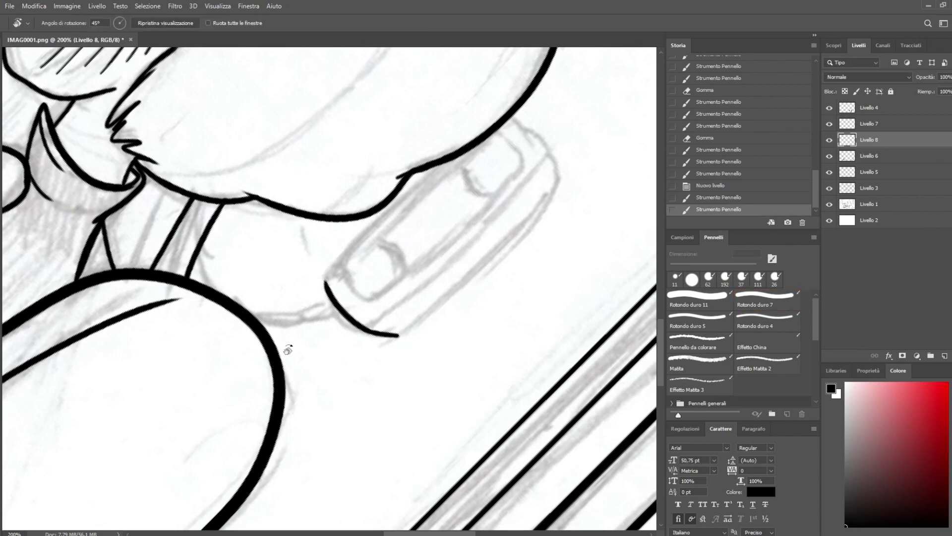
{"action": "left_click_drag", "start_coordinate": [288, 350], "coordinate": [370, 350]}
{"action": "key", "text": "b"}
{"action": "key", "text": "ctrl+plus"}
{"action": "left_click_drag", "start_coordinate": [418, 152], "coordinate": [456, 295]}
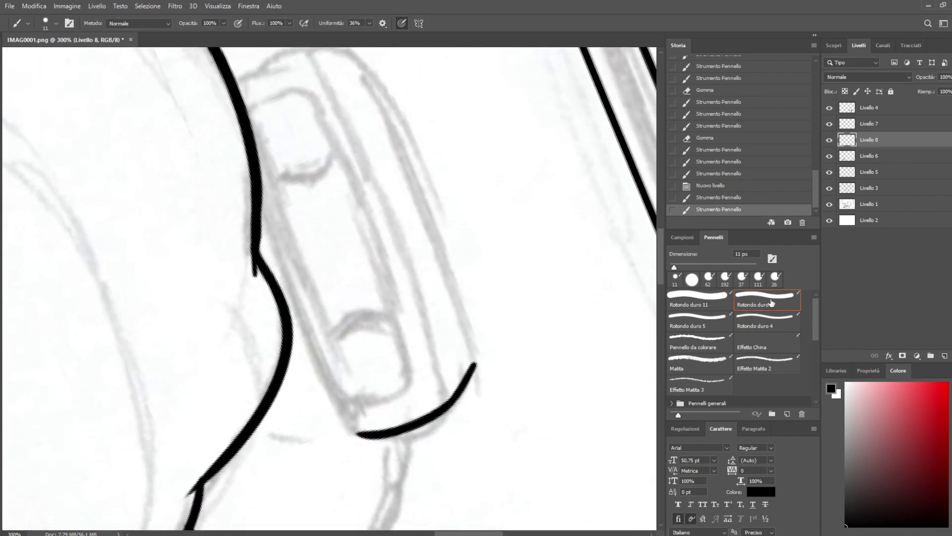
With the 7 px hard round brush, ink the wall handset's inner side edge from its lower end up to the head
{"action": "left_click_drag", "start_coordinate": [345, 418], "coordinate": [309, 342]}
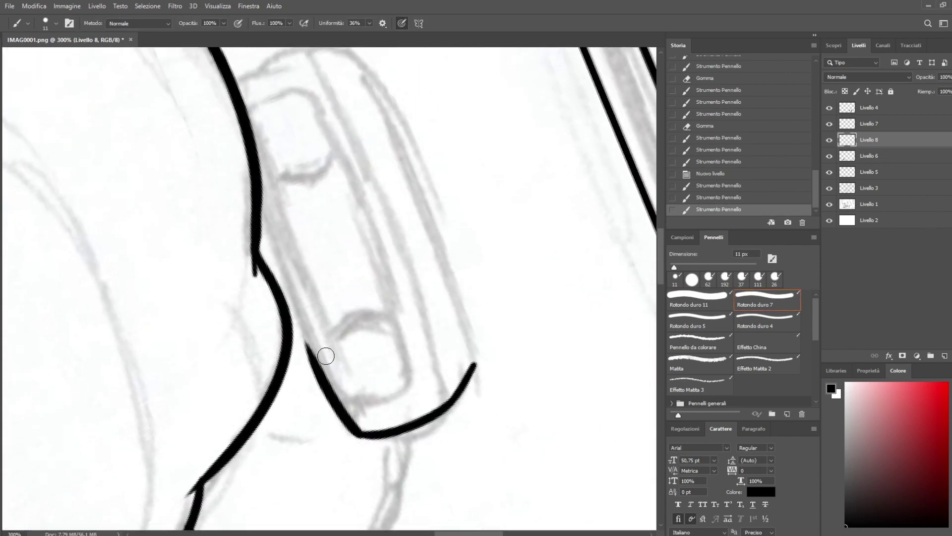
{"action": "key", "text": "ctrl+z"}
{"action": "left_click_drag", "start_coordinate": [364, 435], "coordinate": [286, 263]}
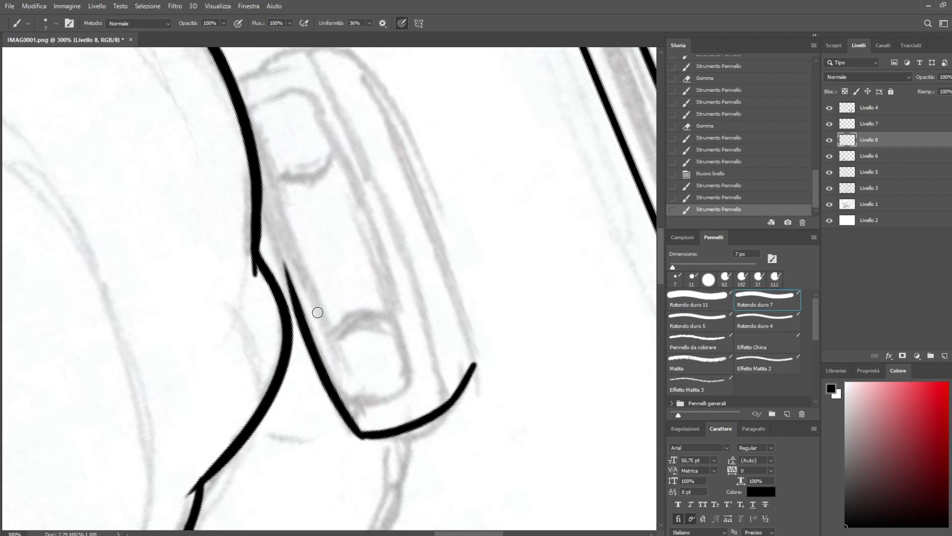
{"action": "left_click_drag", "start_coordinate": [303, 336], "coordinate": [274, 248]}
{"action": "left_click_drag", "start_coordinate": [298, 314], "coordinate": [263, 212]}
{"action": "mouse_move", "coordinate": [317, 359]}
{"action": "left_mouse_down"}
{"action": "mouse_move", "coordinate": [259, 215]}
{"action": "mouse_move", "coordinate": [276, 274]}
{"action": "mouse_move", "coordinate": [261, 214]}
{"action": "left_mouse_up"}
{"action": "left_click_drag", "start_coordinate": [305, 350], "coordinate": [247, 165]}
Erase the excess ink along the handset's side edge where it meets the head
{"action": "key", "text": "e"}
{"action": "left_click_drag", "start_coordinate": [324, 320], "coordinate": [273, 213]}
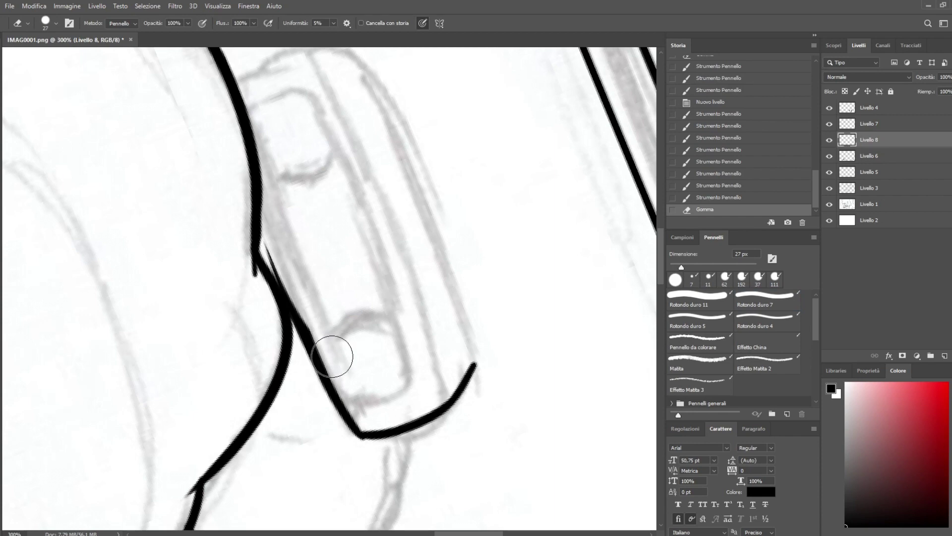
{"action": "key", "text": "ctrl+z"}
{"action": "left_click_drag", "start_coordinate": [310, 273], "coordinate": [277, 218]}
Ink the handset's long outer edge, its rounded upper corner and the parallel contour line just inside it
{"action": "key", "text": "b"}
{"action": "key", "text": "r"}
{"action": "mouse_move", "coordinate": [443, 251]}
{"action": "left_mouse_down"}
{"action": "mouse_move", "coordinate": [457, 178]}
{"action": "mouse_move", "coordinate": [446, 169]}
{"action": "left_mouse_up"}
{"action": "mouse_move", "coordinate": [307, 397]}
{"action": "left_mouse_down"}
{"action": "mouse_move", "coordinate": [466, 130]}
{"action": "mouse_move", "coordinate": [457, 122]}
{"action": "left_mouse_up"}
{"action": "mouse_move", "coordinate": [353, 523]}
{"action": "left_mouse_down"}
{"action": "mouse_move", "coordinate": [219, 195]}
{"action": "mouse_move", "coordinate": [208, 372]}
{"action": "mouse_move", "coordinate": [314, 326]}
{"action": "mouse_move", "coordinate": [317, 396]}
{"action": "left_mouse_up"}
{"action": "mouse_move", "coordinate": [353, 434]}
{"action": "left_mouse_down"}
{"action": "mouse_move", "coordinate": [307, 430]}
{"action": "mouse_move", "coordinate": [278, 398]}
{"action": "mouse_move", "coordinate": [141, 175]}
{"action": "left_mouse_up"}
Erase the overshooting ends of the handset's outline and inner contour line
{"action": "key", "text": "e"}
{"action": "key", "text": "r"}
{"action": "mouse_move", "coordinate": [198, 298]}
{"action": "left_mouse_down"}
{"action": "mouse_move", "coordinate": [325, 427]}
{"action": "mouse_move", "coordinate": [258, 408]}
{"action": "left_mouse_up"}
{"action": "left_click_drag", "start_coordinate": [105, 385], "coordinate": [96, 379]}
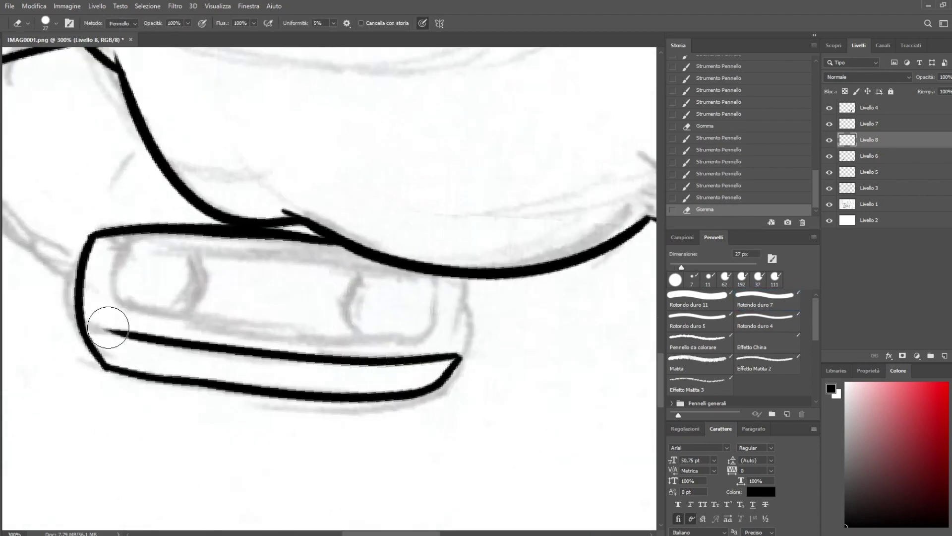
{"action": "mouse_move", "coordinate": [430, 249]}
{"action": "left_mouse_down"}
{"action": "mouse_move", "coordinate": [468, 219]}
{"action": "mouse_move", "coordinate": [325, 366]}
{"action": "left_mouse_up"}
Ink the handset's upper end edge where it meets the head and erase the stray ink around it
{"action": "key", "text": "b"}
{"action": "left_click_drag", "start_coordinate": [220, 233], "coordinate": [239, 263]}
{"action": "left_click_drag", "start_coordinate": [211, 215], "coordinate": [271, 316]}
{"action": "mouse_move", "coordinate": [210, 213]}
{"action": "left_mouse_down"}
{"action": "mouse_move", "coordinate": [270, 315]}
{"action": "mouse_move", "coordinate": [248, 273]}
{"action": "left_mouse_up"}
{"action": "key", "text": "e"}
{"action": "left_click_drag", "start_coordinate": [283, 300], "coordinate": [213, 200]}
{"action": "left_click_drag", "start_coordinate": [320, 361], "coordinate": [207, 205]}
Ink the rounded upper end of the handset's inner panel beside the head
{"action": "key", "text": "r"}
{"action": "mouse_move", "coordinate": [503, 389]}
{"action": "left_mouse_down"}
{"action": "mouse_move", "coordinate": [521, 353]}
{"action": "mouse_move", "coordinate": [378, 113]}
{"action": "mouse_move", "coordinate": [511, 227]}
{"action": "mouse_move", "coordinate": [423, 318]}
{"action": "left_mouse_up"}
{"action": "key", "text": "b"}
{"action": "left_click_drag", "start_coordinate": [441, 350], "coordinate": [406, 273]}
{"action": "key", "text": "ctrl+z"}
{"action": "key", "text": "r"}
{"action": "left_click_drag", "start_coordinate": [374, 391], "coordinate": [500, 190]}
{"action": "key", "text": "r"}
{"action": "mouse_move", "coordinate": [503, 340]}
{"action": "left_mouse_down"}
{"action": "mouse_move", "coordinate": [444, 119]}
{"action": "mouse_move", "coordinate": [240, 344]}
{"action": "mouse_move", "coordinate": [531, 330]}
{"action": "mouse_move", "coordinate": [550, 437]}
{"action": "mouse_move", "coordinate": [493, 333]}
{"action": "mouse_move", "coordinate": [354, 185]}
{"action": "left_mouse_up"}
{"action": "key", "text": "b"}
{"action": "key", "text": "ctrl+z"}
{"action": "mouse_move", "coordinate": [558, 464]}
{"action": "left_mouse_down"}
{"action": "mouse_move", "coordinate": [535, 366]}
{"action": "mouse_move", "coordinate": [334, 196]}
{"action": "left_mouse_up"}
{"action": "key", "text": "ctrl+z"}
Ink the inner panel's long outer side down to its lower end and trim the line with a 15 px eraser
{"action": "key", "text": "r"}
{"action": "mouse_move", "coordinate": [446, 358]}
{"action": "left_mouse_down"}
{"action": "mouse_move", "coordinate": [491, 111]}
{"action": "mouse_move", "coordinate": [238, 169]}
{"action": "left_mouse_up"}
{"action": "key", "text": "space"}
{"action": "left_click_drag", "start_coordinate": [336, 188], "coordinate": [397, 314]}
{"action": "mouse_move", "coordinate": [400, 472]}
{"action": "left_mouse_down"}
{"action": "mouse_move", "coordinate": [299, 446]}
{"action": "mouse_move", "coordinate": [217, 245]}
{"action": "mouse_move", "coordinate": [317, 447]}
{"action": "mouse_move", "coordinate": [208, 209]}
{"action": "left_mouse_up"}
{"action": "key", "text": "ctrl+z"}
{"action": "mouse_move", "coordinate": [224, 256]}
{"action": "left_mouse_down"}
{"action": "mouse_move", "coordinate": [213, 210]}
{"action": "mouse_move", "coordinate": [331, 287]}
{"action": "mouse_move", "coordinate": [217, 233]}
{"action": "mouse_move", "coordinate": [214, 209]}
{"action": "left_mouse_up"}
{"action": "key", "text": "ctrl+z"}
{"action": "left_click_drag", "start_coordinate": [230, 280], "coordinate": [206, 202]}
{"action": "mouse_move", "coordinate": [221, 259]}
{"action": "left_mouse_down"}
{"action": "mouse_move", "coordinate": [208, 206]}
{"action": "mouse_move", "coordinate": [220, 214]}
{"action": "left_mouse_up"}
{"action": "key", "text": "e"}
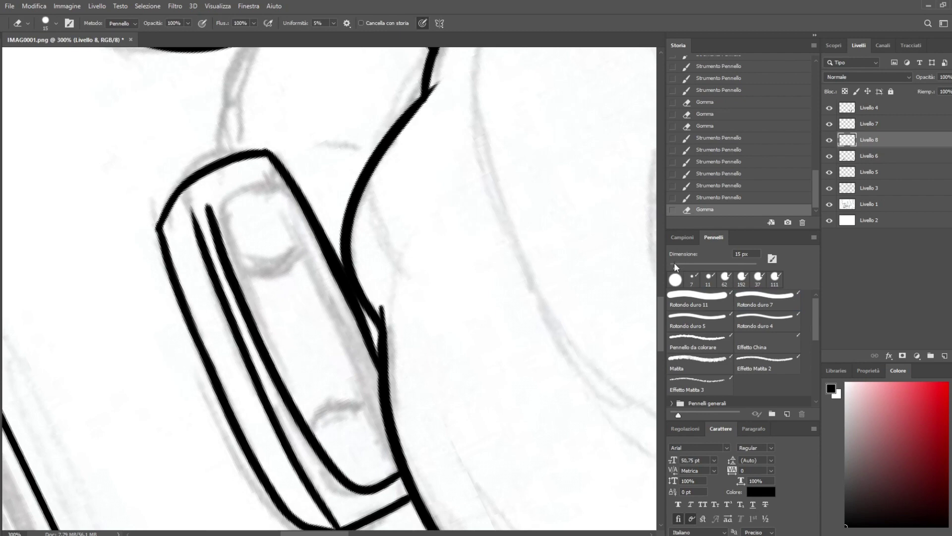
Close the handset's inner panel by inking its rounded lower end and the long side nearest the head
{"action": "key", "text": "b"}
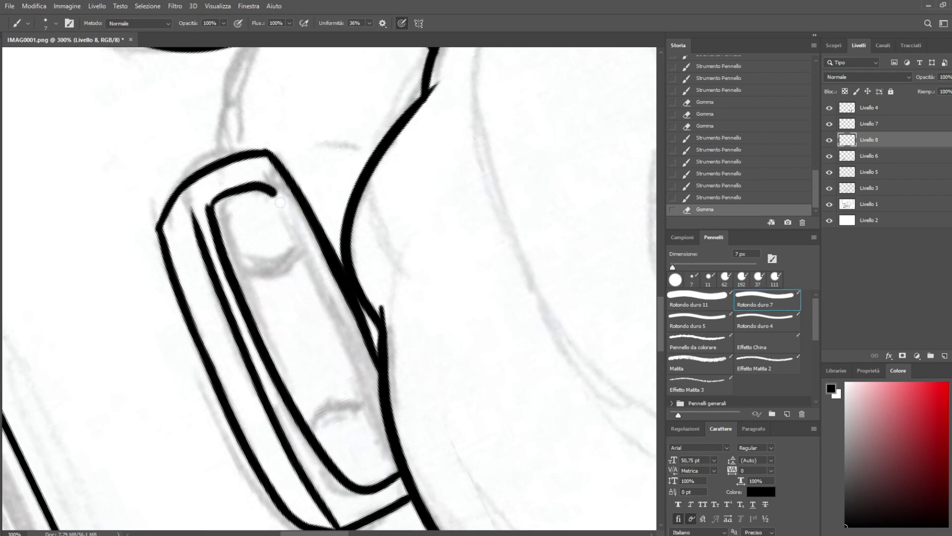
{"action": "left_click_drag", "start_coordinate": [276, 195], "coordinate": [321, 289]}
{"action": "key", "text": "r"}
{"action": "mouse_move", "coordinate": [350, 436]}
{"action": "left_mouse_down"}
{"action": "mouse_move", "coordinate": [278, 83]}
{"action": "mouse_move", "coordinate": [271, 85]}
{"action": "left_mouse_up"}
{"action": "left_click_drag", "start_coordinate": [379, 387], "coordinate": [287, 201]}
{"action": "key", "text": "ctrl+z"}
{"action": "left_click_drag", "start_coordinate": [331, 294], "coordinate": [378, 390]}
{"action": "key", "text": "ctrl+z"}
{"action": "left_click_drag", "start_coordinate": [342, 310], "coordinate": [368, 364]}
{"action": "left_click_drag", "start_coordinate": [315, 230], "coordinate": [356, 352]}
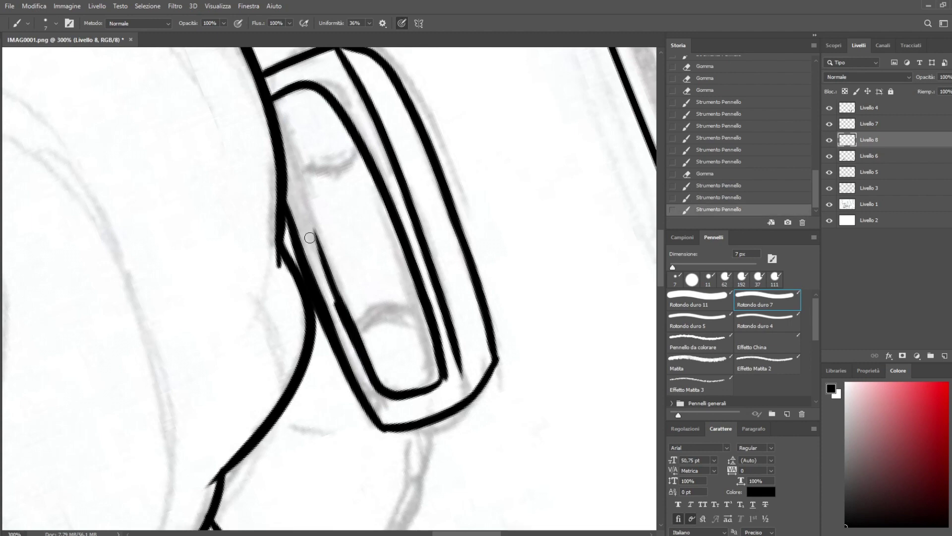
{"action": "left_click_drag", "start_coordinate": [276, 133], "coordinate": [351, 341]}
{"action": "mouse_move", "coordinate": [442, 390]}
{"action": "left_mouse_down"}
{"action": "mouse_move", "coordinate": [453, 399]}
{"action": "mouse_move", "coordinate": [420, 416]}
{"action": "left_mouse_up"}
Erase the excess ink along the inner panel's side nearest the head
{"action": "key", "text": "e"}
{"action": "mouse_move", "coordinate": [367, 362]}
{"action": "left_mouse_down"}
{"action": "mouse_move", "coordinate": [330, 203]}
{"action": "mouse_move", "coordinate": [370, 376]}
{"action": "left_mouse_up"}
{"action": "mouse_move", "coordinate": [371, 380]}
{"action": "left_mouse_down"}
{"action": "mouse_move", "coordinate": [339, 272]}
{"action": "mouse_move", "coordinate": [353, 342]}
{"action": "mouse_move", "coordinate": [347, 289]}
{"action": "left_mouse_up"}
Ink the short curved edges of the earpiece and mouthpiece at both ends of the handset's panel
{"action": "key", "text": "r"}
{"action": "mouse_move", "coordinate": [498, 202]}
{"action": "left_mouse_down"}
{"action": "mouse_move", "coordinate": [519, 313]}
{"action": "mouse_move", "coordinate": [309, 98]}
{"action": "left_mouse_up"}
{"action": "key", "text": "b"}
{"action": "left_click_drag", "start_coordinate": [385, 288], "coordinate": [395, 229]}
{"action": "left_click_drag", "start_coordinate": [212, 254], "coordinate": [223, 200]}
{"action": "key", "text": "r"}
{"action": "mouse_move", "coordinate": [281, 347]}
{"action": "left_mouse_down"}
{"action": "mouse_move", "coordinate": [367, 151]}
{"action": "mouse_move", "coordinate": [456, 191]}
{"action": "mouse_move", "coordinate": [362, 153]}
{"action": "left_mouse_up"}
{"action": "key", "text": "b"}
{"action": "left_click_drag", "start_coordinate": [450, 271], "coordinate": [463, 322]}
{"action": "mouse_move", "coordinate": [296, 366]}
{"action": "left_mouse_down"}
{"action": "mouse_move", "coordinate": [286, 326]}
{"action": "mouse_move", "coordinate": [480, 272]}
{"action": "mouse_move", "coordinate": [504, 148]}
{"action": "mouse_move", "coordinate": [425, 333]}
{"action": "left_mouse_up"}
{"action": "key", "text": "r"}
{"action": "key", "text": "b"}
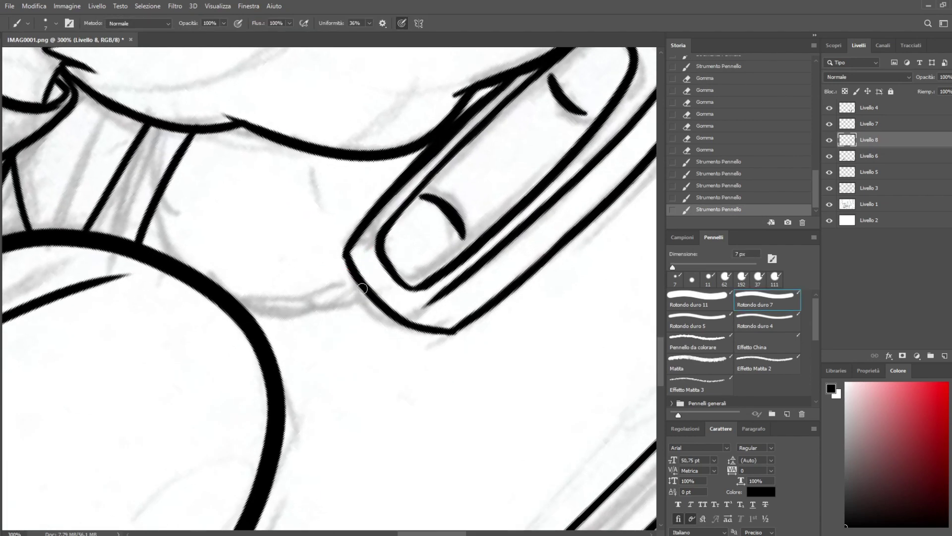
{"action": "mouse_move", "coordinate": [327, 314]}
{"action": "left_mouse_down"}
{"action": "mouse_move", "coordinate": [318, 303]}
{"action": "mouse_move", "coordinate": [278, 308]}
{"action": "mouse_move", "coordinate": [276, 295]}
{"action": "left_mouse_up"}
{"action": "key", "text": "ctrl+z"}
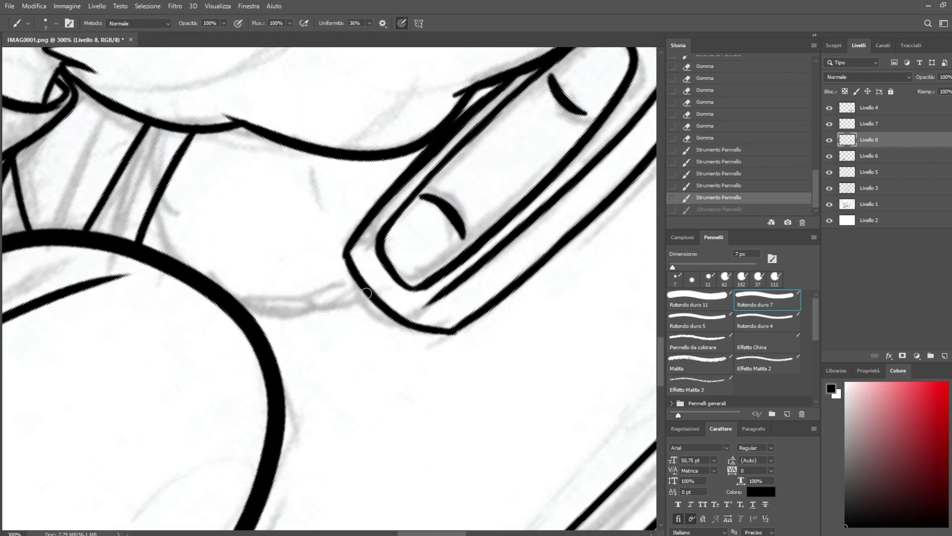
{"action": "left_click_drag", "start_coordinate": [342, 313], "coordinate": [314, 292]}
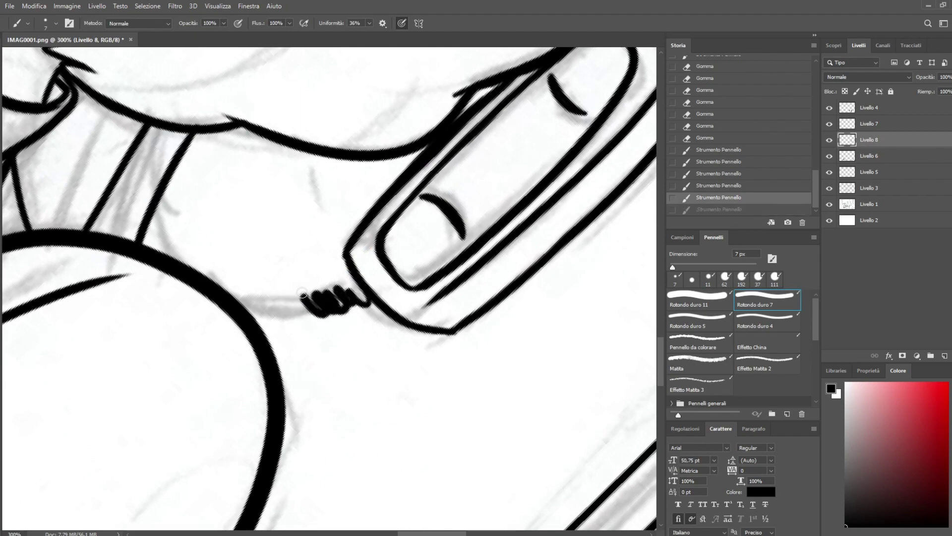
{"action": "key", "text": "ctrl+z"}
Ink the handset's cord as a smooth curve from its lower end down to the chair back
{"action": "key", "text": "r"}
{"action": "mouse_move", "coordinate": [466, 308]}
{"action": "left_mouse_down"}
{"action": "mouse_move", "coordinate": [410, 450]}
{"action": "mouse_move", "coordinate": [398, 454]}
{"action": "left_mouse_up"}
{"action": "left_click_drag", "start_coordinate": [346, 314], "coordinate": [271, 218]}
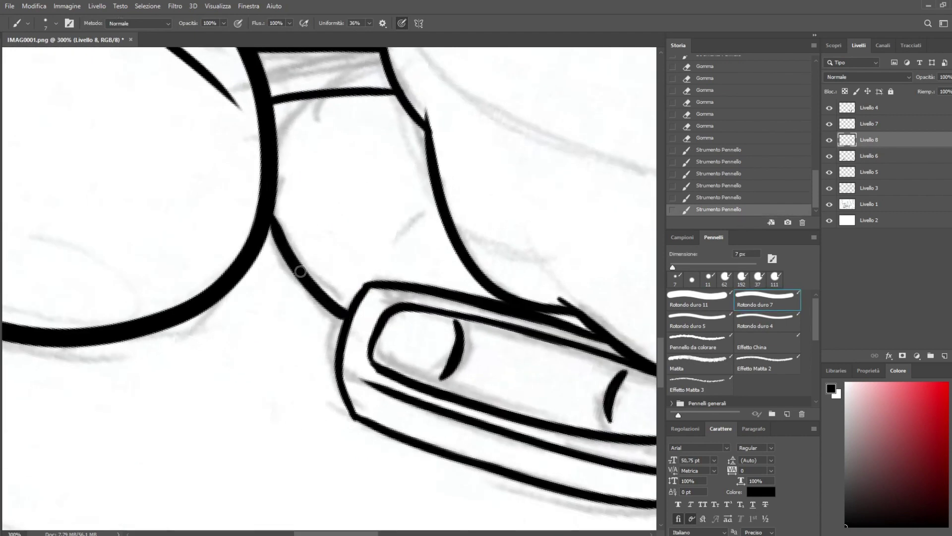
{"action": "left_click_drag", "start_coordinate": [304, 277], "coordinate": [274, 223]}
{"action": "key", "text": "r"}
{"action": "mouse_move", "coordinate": [256, 442]}
{"action": "left_mouse_down"}
{"action": "mouse_move", "coordinate": [375, 455]}
{"action": "mouse_move", "coordinate": [505, 374]}
{"action": "mouse_move", "coordinate": [273, 450]}
{"action": "left_mouse_up"}
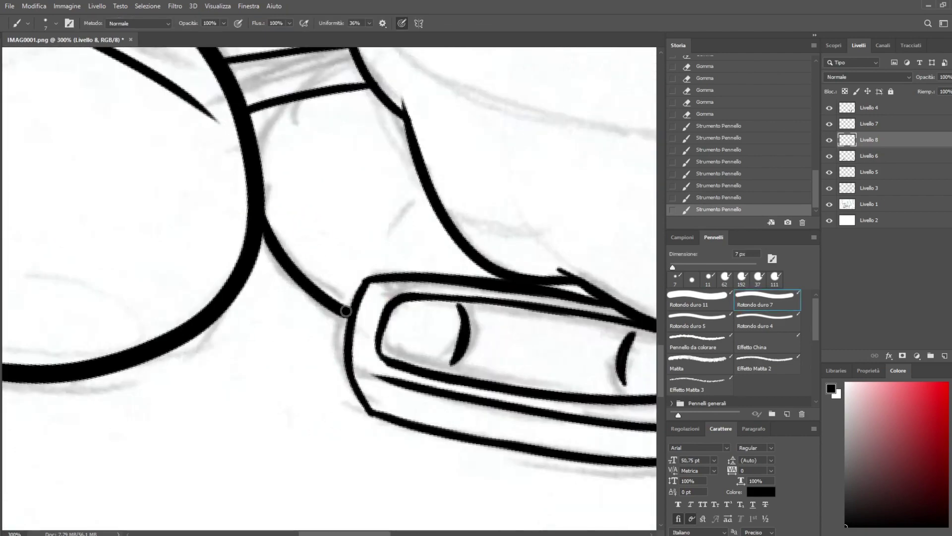
Ink the short curved line behind the neck, from the hair's lower edge to the nearby upright line
{"action": "key", "text": "r"}
{"action": "left_click_drag", "start_coordinate": [248, 377], "coordinate": [423, 370]}
{"action": "left_click_drag", "start_coordinate": [326, 255], "coordinate": [537, 185]}
{"action": "left_click_drag", "start_coordinate": [393, 147], "coordinate": [514, 248]}
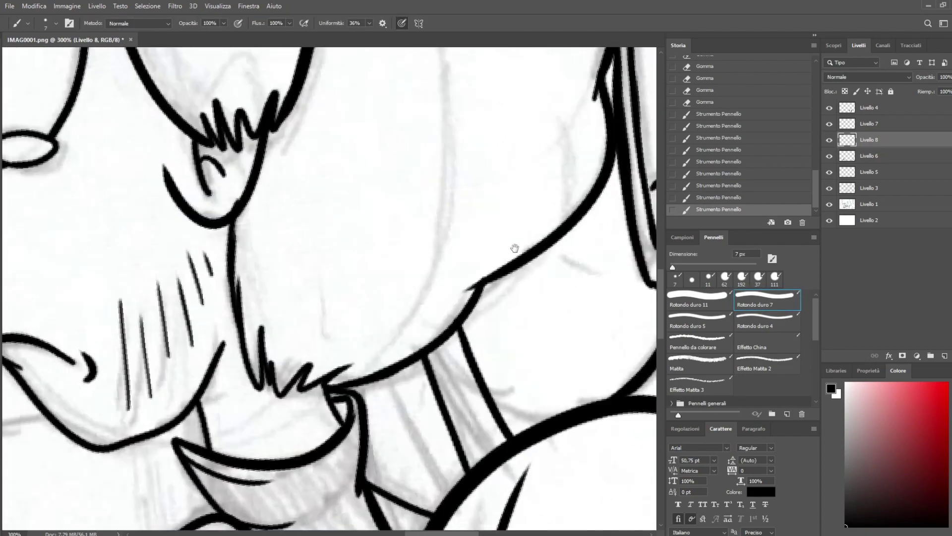
{"action": "left_click_drag", "start_coordinate": [423, 118], "coordinate": [454, 165]}
{"action": "scroll", "coordinate": [453, 166], "scroll_direction": "down", "scroll_amount": 5}
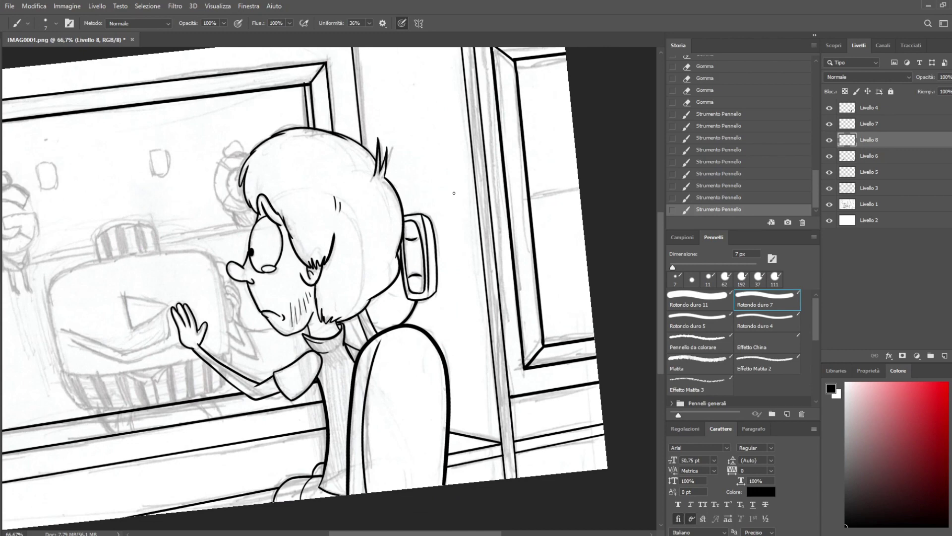
{"action": "left_click_drag", "start_coordinate": [448, 244], "coordinate": [461, 215]}
{"action": "key", "text": "ctrl+plus"}
{"action": "key", "text": "ctrl+plus"}
{"action": "key", "text": "ctrl+plus"}
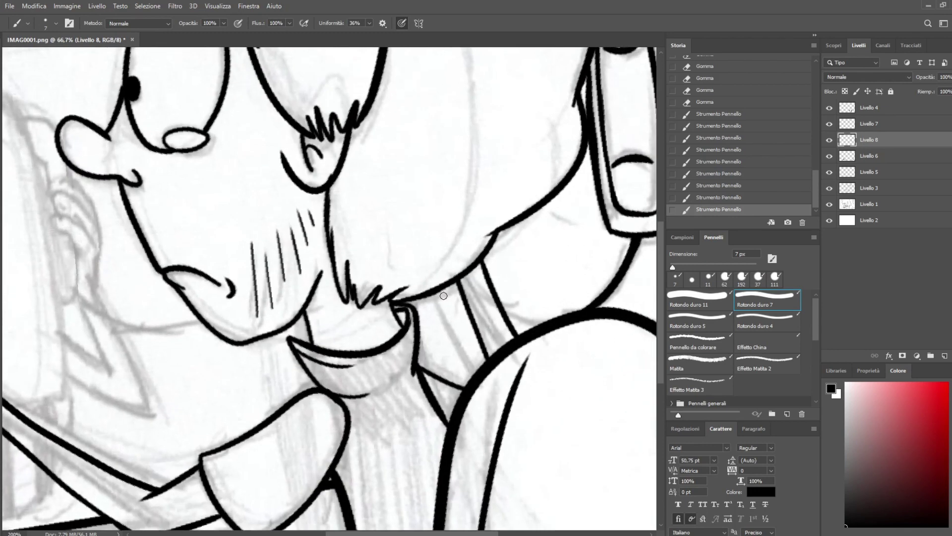
{"action": "left_click_drag", "start_coordinate": [619, 322], "coordinate": [397, 279]}
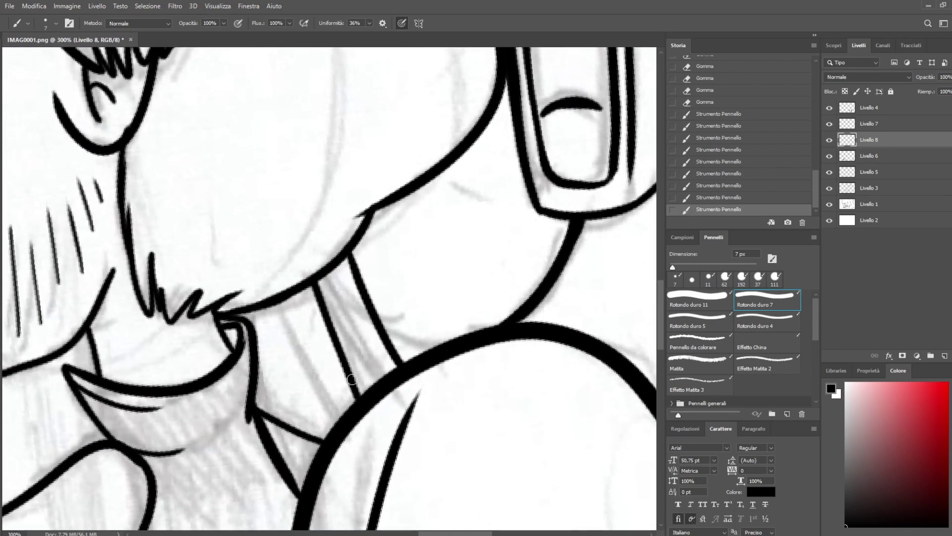
{"action": "left_click_drag", "start_coordinate": [342, 381], "coordinate": [256, 299]}
{"action": "key", "text": "ctrl+z"}
{"action": "left_click_drag", "start_coordinate": [330, 371], "coordinate": [252, 300]}
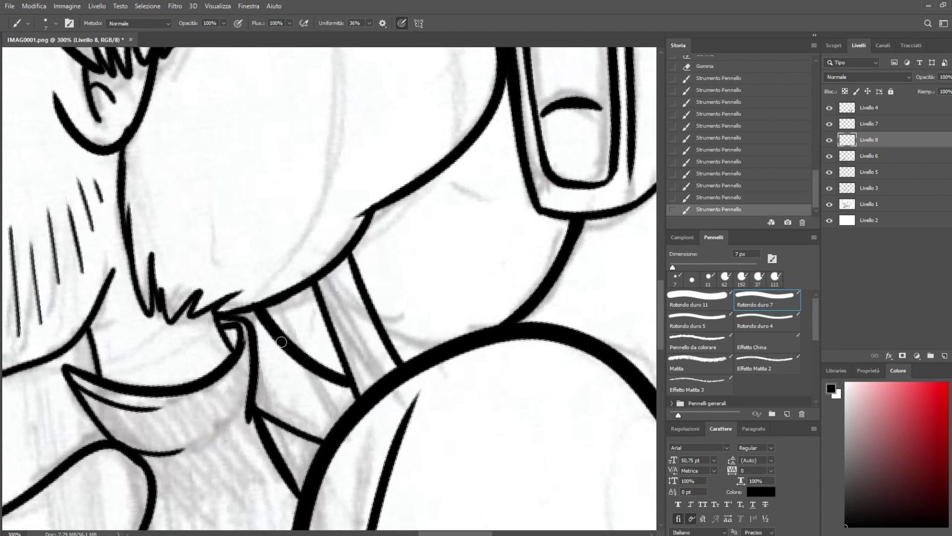
{"action": "scroll", "coordinate": [280, 341], "scroll_direction": "down", "scroll_amount": 5}
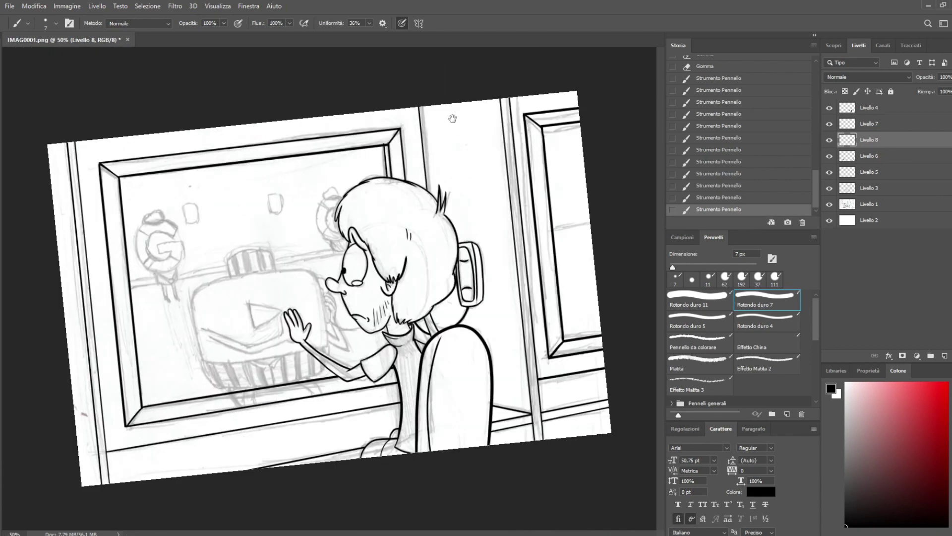
{"action": "key", "text": "Escape"}
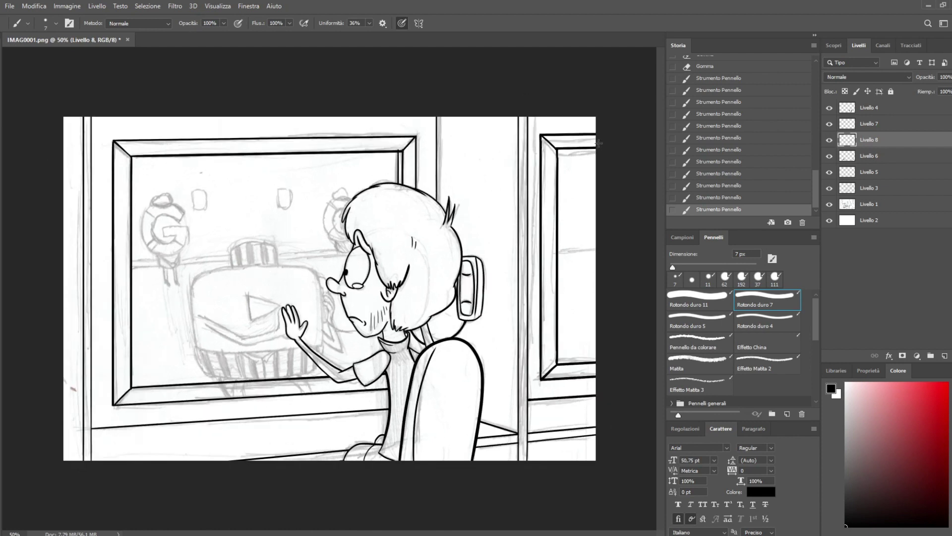
Toggle the visibility of Livello 3 to check which line art it holds
{"action": "left_click", "coordinate": [868, 191]}
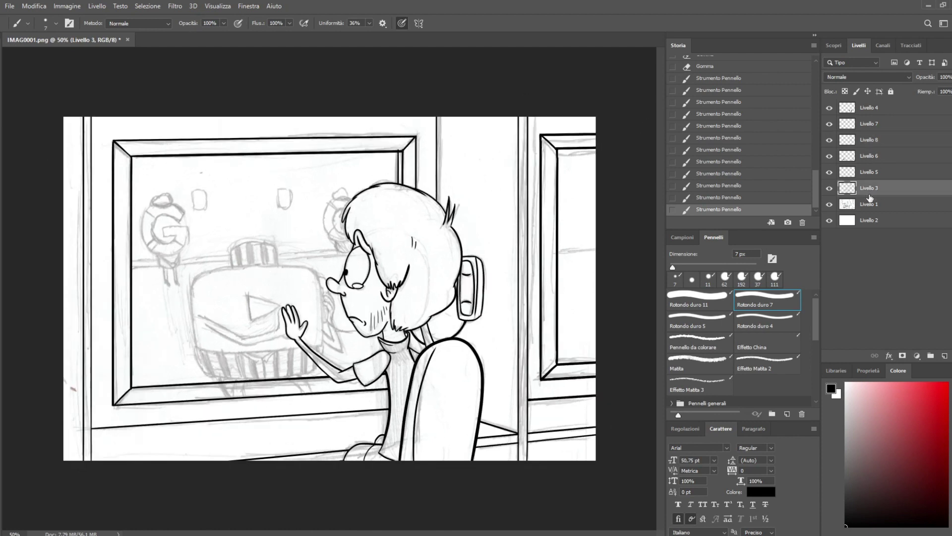
{"action": "left_click", "coordinate": [871, 114]}
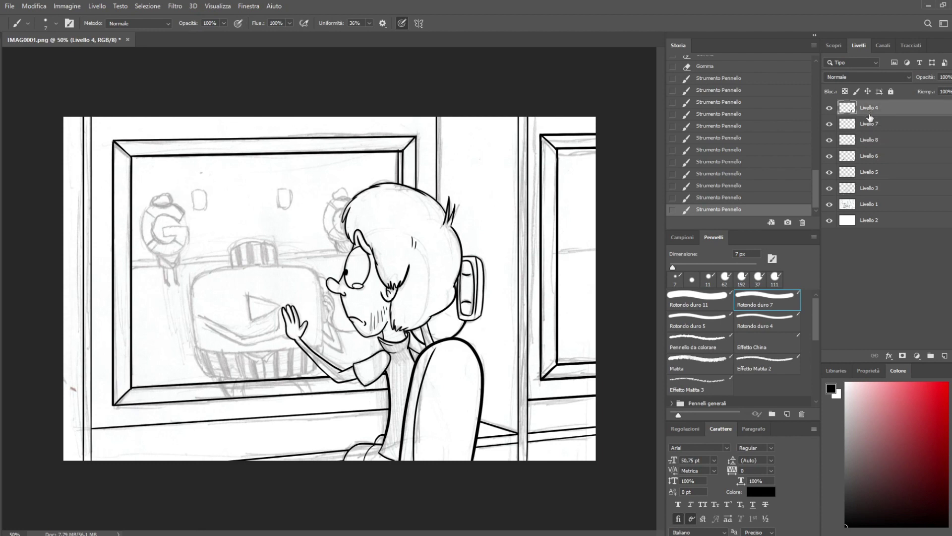
{"action": "left_click", "coordinate": [870, 188], "text": "shift"}
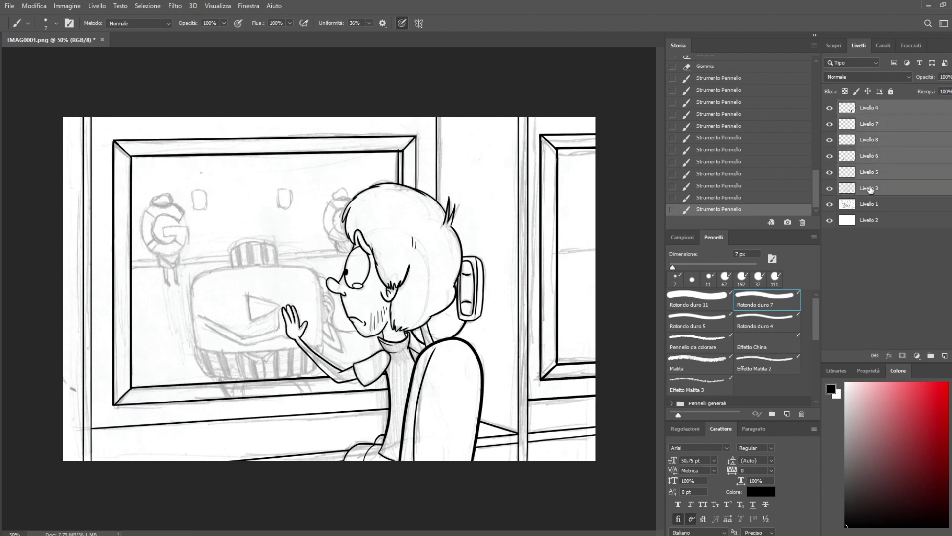
{"action": "left_click", "coordinate": [871, 190]}
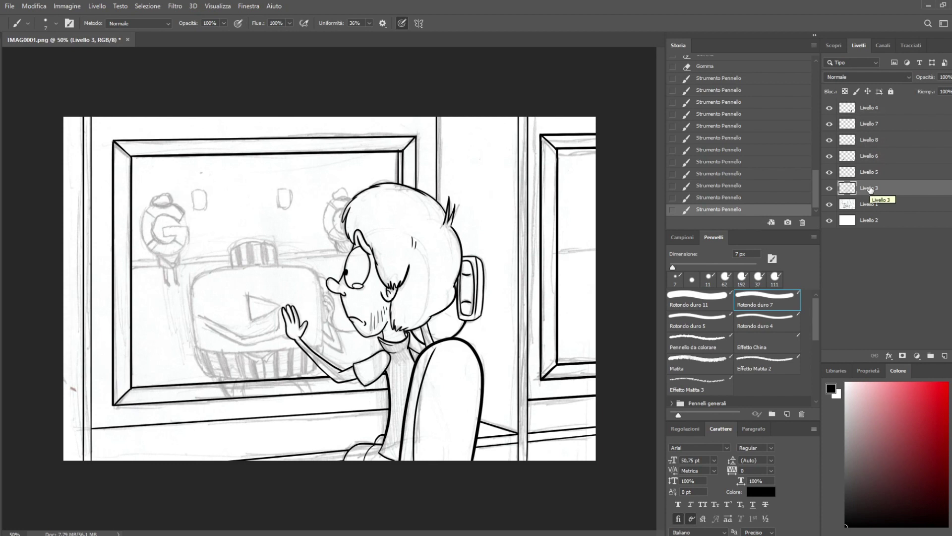
{"action": "left_click", "coordinate": [830, 188]}
{"action": "left_click", "coordinate": [830, 189]}
{"action": "left_click", "coordinate": [830, 188]}
{"action": "left_click", "coordinate": [830, 189]}
Add a new layer directly above the Livello 1 sketch layer
{"action": "left_click", "coordinate": [859, 209]}
{"action": "key", "text": "ctrl+shift+n"}
{"action": "key", "text": "Return"}
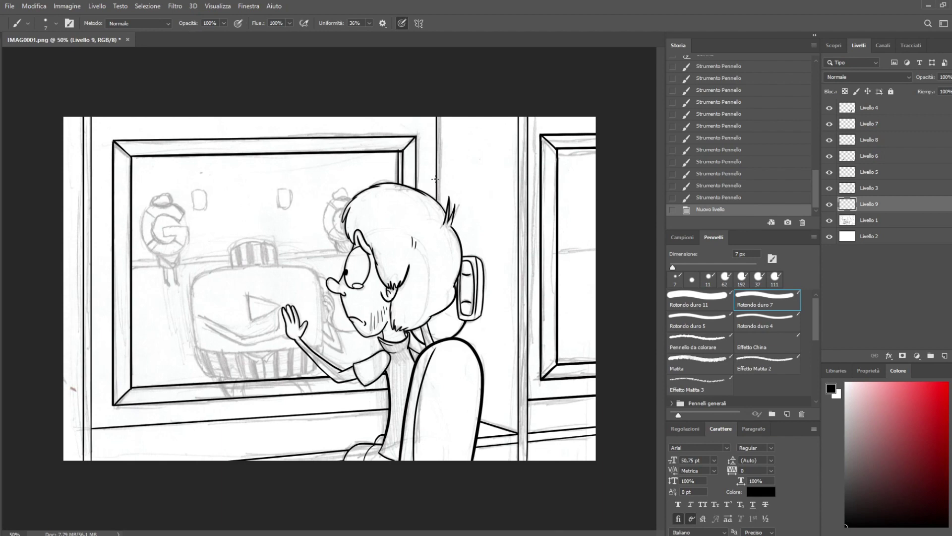
On Livello 9, ink the play-button character's hand edge and forearm behind the seated character's raised hand
{"action": "key", "text": "ctrl+plus"}
{"action": "key", "text": "ctrl+plus"}
{"action": "key", "text": "ctrl+plus"}
{"action": "left_click_drag", "start_coordinate": [298, 333], "coordinate": [507, 147]}
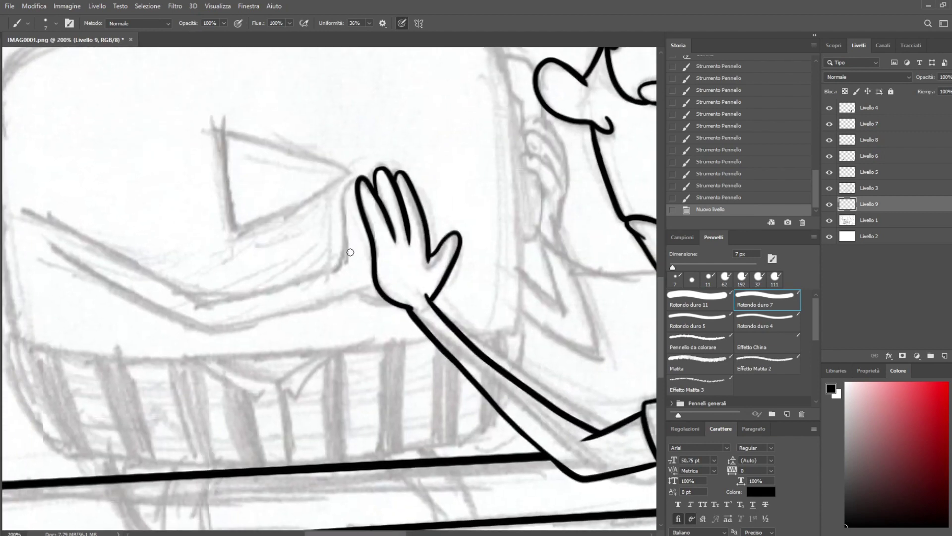
{"action": "mouse_move", "coordinate": [350, 254]}
{"action": "left_mouse_down"}
{"action": "mouse_move", "coordinate": [361, 177]}
{"action": "mouse_move", "coordinate": [552, 213]}
{"action": "mouse_move", "coordinate": [561, 251]}
{"action": "left_mouse_up"}
{"action": "key", "text": "r"}
{"action": "key", "text": "b"}
{"action": "mouse_move", "coordinate": [451, 216]}
{"action": "left_mouse_down"}
{"action": "mouse_move", "coordinate": [504, 287]}
{"action": "mouse_move", "coordinate": [496, 293]}
{"action": "left_mouse_up"}
{"action": "mouse_move", "coordinate": [414, 364]}
{"action": "left_mouse_down"}
{"action": "mouse_move", "coordinate": [316, 300]}
{"action": "mouse_move", "coordinate": [281, 263]}
{"action": "mouse_move", "coordinate": [266, 319]}
{"action": "left_mouse_up"}
{"action": "key", "text": "ctrl+z"}
Ink both contours of the play-button character's upper arm from the elbow towards the shoulder
{"action": "key", "text": "r"}
{"action": "key", "text": "b"}
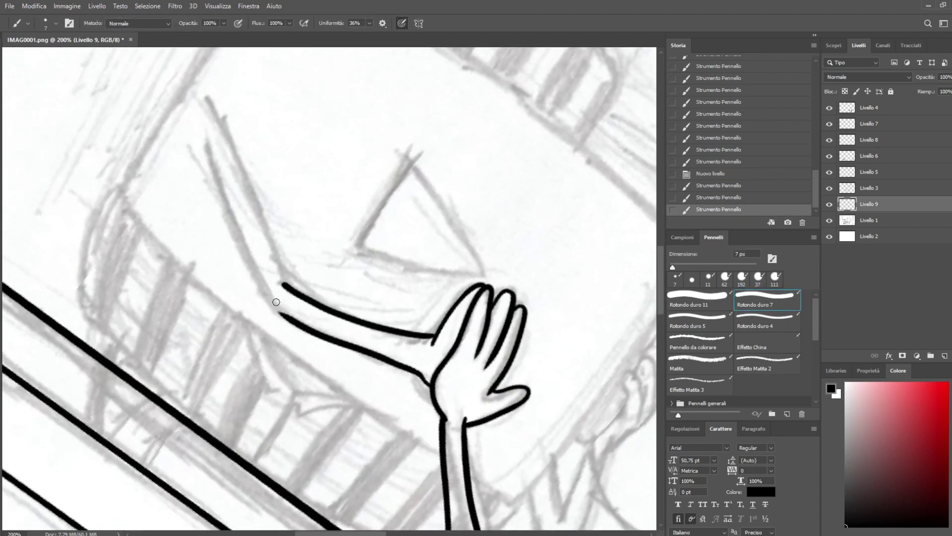
{"action": "left_click_drag", "start_coordinate": [228, 217], "coordinate": [204, 144]}
{"action": "mouse_move", "coordinate": [198, 211]}
{"action": "left_mouse_down"}
{"action": "mouse_move", "coordinate": [251, 205]}
{"action": "mouse_move", "coordinate": [348, 320]}
{"action": "left_mouse_up"}
{"action": "key", "text": "b"}
{"action": "left_click_drag", "start_coordinate": [387, 368], "coordinate": [239, 242]}
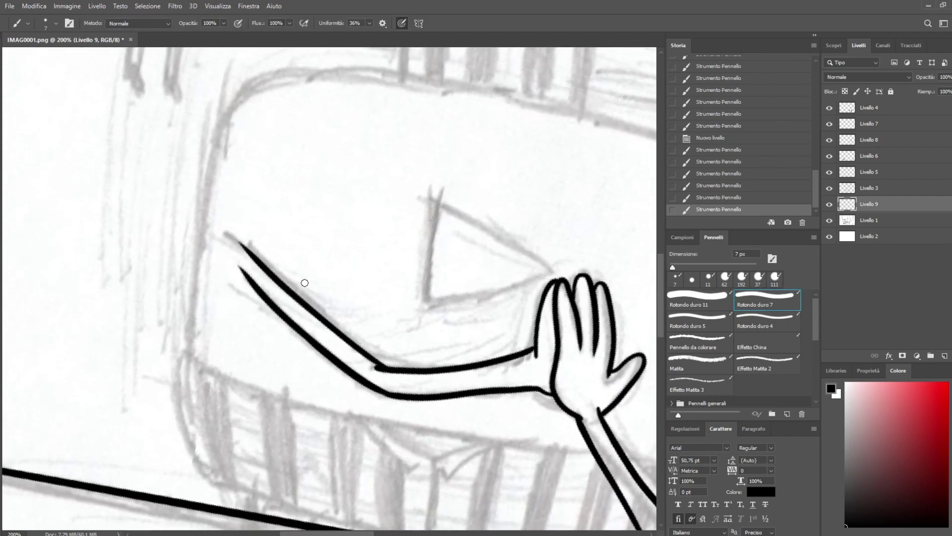
{"action": "key", "text": "ctrl+z"}
{"action": "key", "text": "r"}
{"action": "mouse_move", "coordinate": [275, 365]}
{"action": "left_mouse_down"}
{"action": "mouse_move", "coordinate": [531, 427]}
{"action": "mouse_move", "coordinate": [545, 186]}
{"action": "left_mouse_up"}
{"action": "mouse_move", "coordinate": [371, 360]}
{"action": "left_mouse_down"}
{"action": "mouse_move", "coordinate": [333, 201]}
{"action": "mouse_move", "coordinate": [371, 363]}
{"action": "left_mouse_up"}
{"action": "key", "text": "ctrl+z"}
{"action": "key", "text": "r"}
{"action": "left_click_drag", "start_coordinate": [452, 178], "coordinate": [270, 385]}
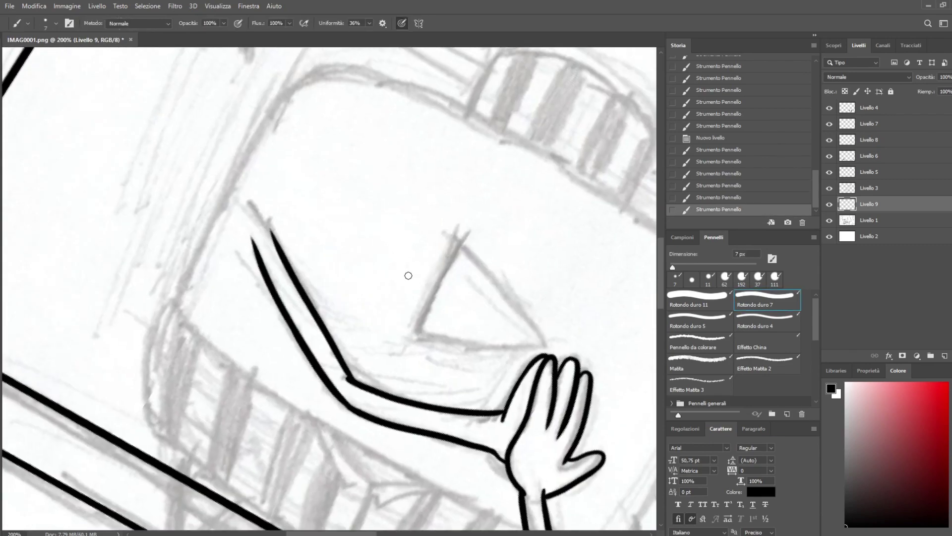
{"action": "key", "text": "space"}
{"action": "left_click_drag", "start_coordinate": [424, 307], "coordinate": [361, 184]}
{"action": "key", "text": "r"}
{"action": "left_click_drag", "start_coordinate": [449, 211], "coordinate": [520, 255]}
{"action": "left_click", "coordinate": [296, 275]}
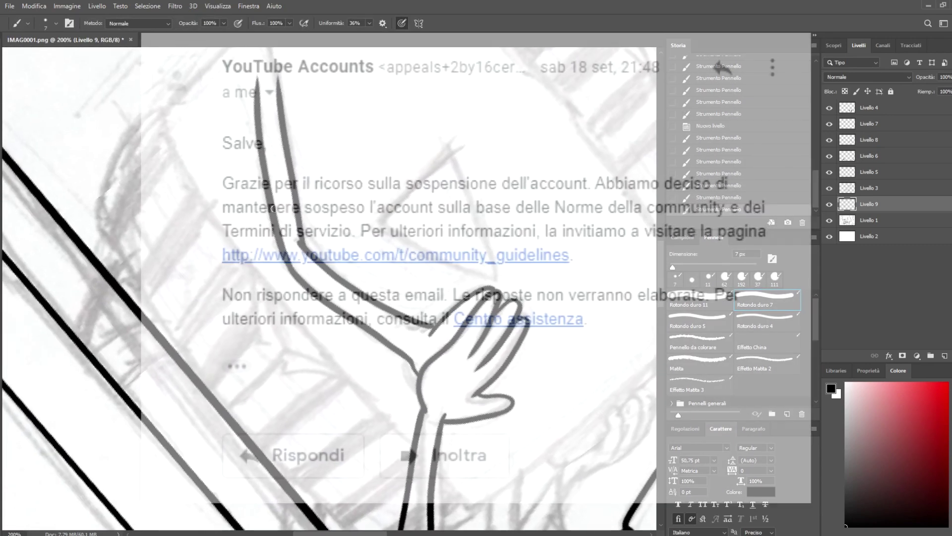
Ink the play-button character's other bent arm, from the hand beside its body around the pointed elbow
{"action": "key", "text": "r"}
{"action": "key", "text": "b"}
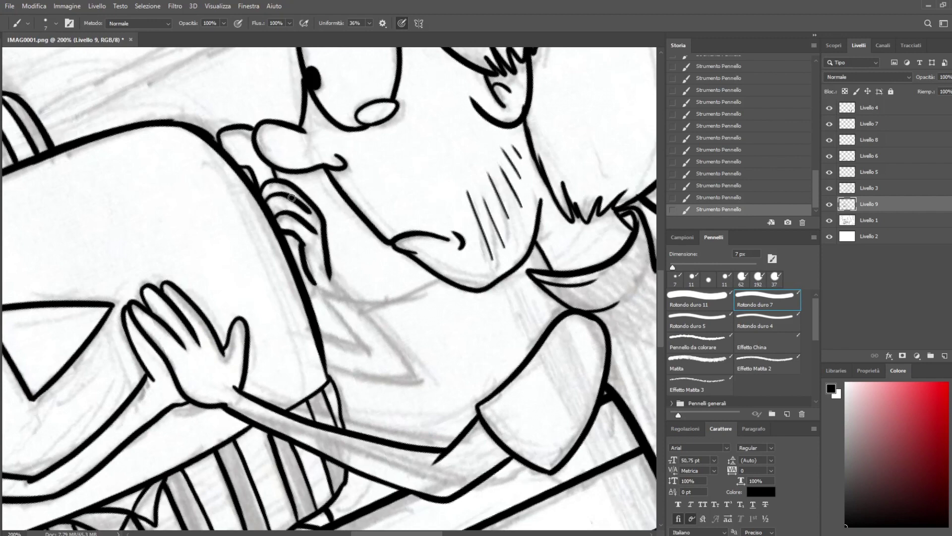
{"action": "scroll", "coordinate": [292, 197], "scroll_direction": "down", "scroll_amount": 3}
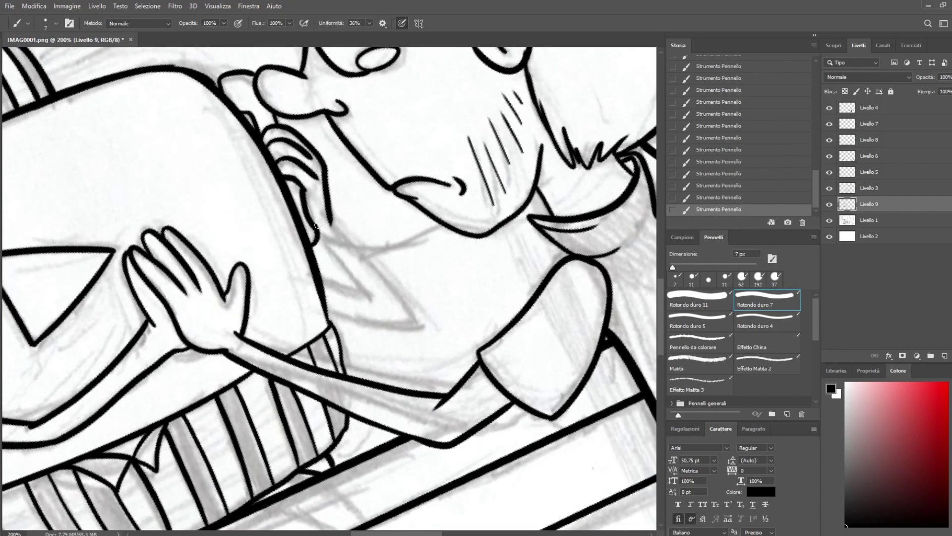
{"action": "mouse_move", "coordinate": [337, 230]}
{"action": "left_mouse_down"}
{"action": "mouse_move", "coordinate": [414, 314]}
{"action": "mouse_move", "coordinate": [328, 305]}
{"action": "left_mouse_up"}
{"action": "key", "text": "ctrl+z"}
{"action": "mouse_move", "coordinate": [327, 217]}
{"action": "left_mouse_down"}
{"action": "mouse_move", "coordinate": [411, 320]}
{"action": "mouse_move", "coordinate": [330, 303]}
{"action": "left_mouse_up"}
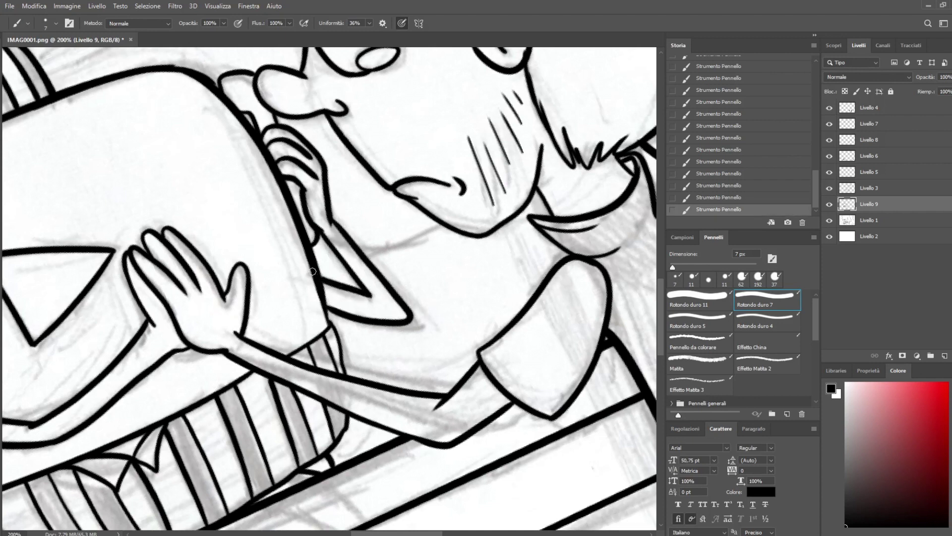
Refine the inked contours of the play-button character's bent arm, erasing excess ink near the elbow
{"action": "key", "text": "r"}
{"action": "mouse_move", "coordinate": [382, 181]}
{"action": "left_mouse_down"}
{"action": "mouse_move", "coordinate": [493, 268]}
{"action": "mouse_move", "coordinate": [297, 370]}
{"action": "mouse_move", "coordinate": [416, 266]}
{"action": "mouse_move", "coordinate": [415, 282]}
{"action": "left_mouse_up"}
{"action": "key", "text": "e"}
{"action": "left_click_drag", "start_coordinate": [355, 325], "coordinate": [356, 322]}
{"action": "key", "text": "space"}
{"action": "mouse_move", "coordinate": [430, 301]}
{"action": "left_mouse_down"}
{"action": "mouse_move", "coordinate": [501, 202]}
{"action": "mouse_move", "coordinate": [503, 291]}
{"action": "mouse_move", "coordinate": [193, 434]}
{"action": "left_mouse_up"}
{"action": "key", "text": "r"}
{"action": "key", "text": "b"}
{"action": "left_click_drag", "start_coordinate": [260, 197], "coordinate": [268, 180]}
Ink the play-button character's sleeve with its cuff and inner fold lines at the shoulder end of the outstretched arm
{"action": "key", "text": "r"}
{"action": "left_click_drag", "start_coordinate": [261, 370], "coordinate": [463, 206]}
{"action": "key", "text": "b"}
{"action": "key", "text": "space"}
{"action": "mouse_move", "coordinate": [172, 327]}
{"action": "left_mouse_down"}
{"action": "mouse_move", "coordinate": [411, 219]}
{"action": "mouse_move", "coordinate": [477, 121]}
{"action": "left_mouse_up"}
{"action": "key", "text": "e"}
{"action": "left_click_drag", "start_coordinate": [133, 164], "coordinate": [135, 171]}
{"action": "key", "text": "b"}
{"action": "mouse_move", "coordinate": [158, 226]}
{"action": "left_mouse_down"}
{"action": "mouse_move", "coordinate": [158, 205]}
{"action": "mouse_move", "coordinate": [171, 195]}
{"action": "mouse_move", "coordinate": [157, 228]}
{"action": "mouse_move", "coordinate": [105, 164]}
{"action": "mouse_move", "coordinate": [137, 157]}
{"action": "mouse_move", "coordinate": [176, 196]}
{"action": "left_mouse_up"}
{"action": "left_click_drag", "start_coordinate": [107, 164], "coordinate": [114, 181]}
{"action": "left_click_drag", "start_coordinate": [111, 173], "coordinate": [120, 192]}
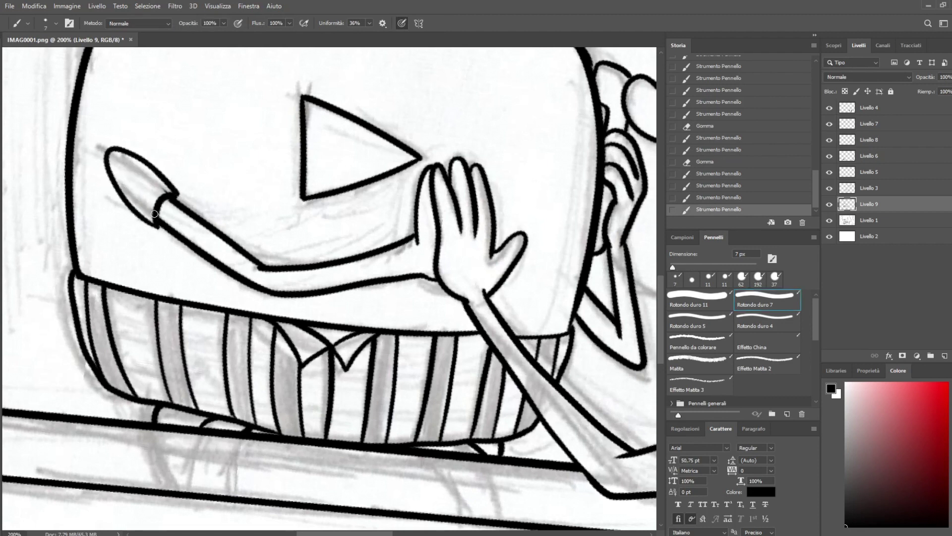
{"action": "mouse_move", "coordinate": [111, 164]}
{"action": "left_mouse_down"}
{"action": "mouse_move", "coordinate": [122, 181]}
{"action": "mouse_move", "coordinate": [110, 155]}
{"action": "mouse_move", "coordinate": [158, 198]}
{"action": "left_mouse_up"}
{"action": "left_click_drag", "start_coordinate": [120, 151], "coordinate": [133, 161]}
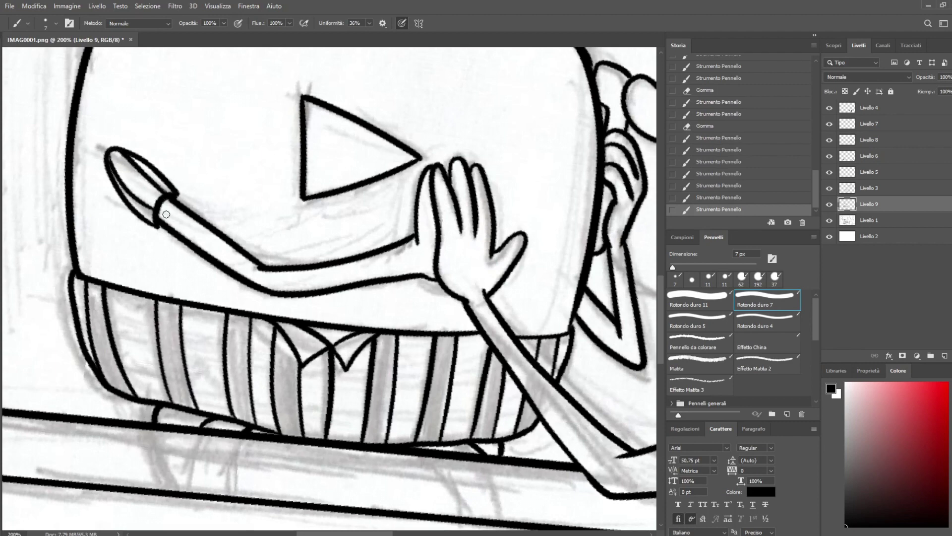
Erase the bent arm's lines where they meet the body edge and ink a small sleeve opening there
{"action": "left_click_drag", "start_coordinate": [597, 232], "coordinate": [466, 191]}
{"action": "key", "text": "e"}
{"action": "mouse_move", "coordinate": [456, 291]}
{"action": "left_mouse_down"}
{"action": "mouse_move", "coordinate": [459, 271]}
{"action": "mouse_move", "coordinate": [456, 298]}
{"action": "mouse_move", "coordinate": [454, 279]}
{"action": "mouse_move", "coordinate": [446, 284]}
{"action": "mouse_move", "coordinate": [464, 250]}
{"action": "left_mouse_up"}
{"action": "key", "text": "b"}
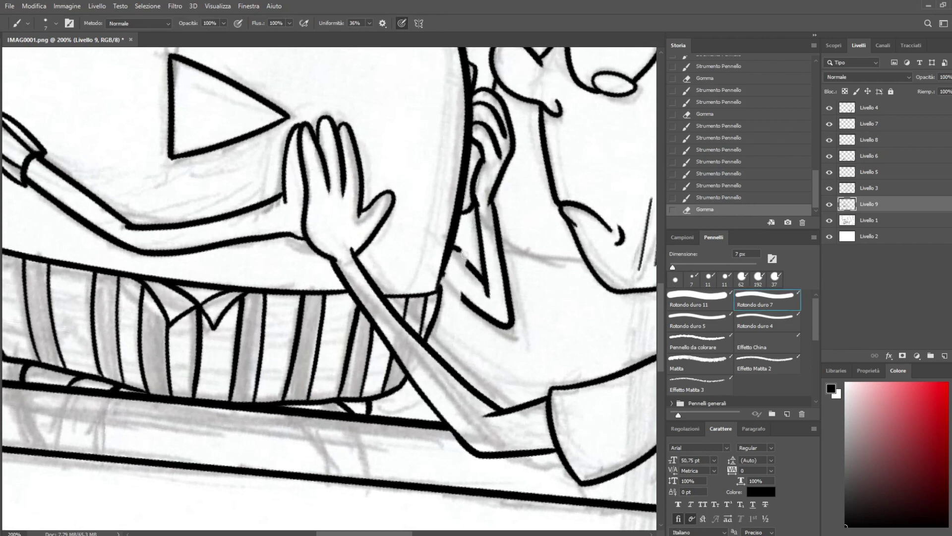
{"action": "left_click_drag", "start_coordinate": [462, 305], "coordinate": [463, 307]}
{"action": "left_click_drag", "start_coordinate": [471, 258], "coordinate": [467, 268]}
{"action": "mouse_move", "coordinate": [464, 307]}
{"action": "left_mouse_down"}
{"action": "mouse_move", "coordinate": [442, 269]}
{"action": "mouse_move", "coordinate": [463, 309]}
{"action": "mouse_move", "coordinate": [437, 273]}
{"action": "mouse_move", "coordinate": [447, 258]}
{"action": "mouse_move", "coordinate": [443, 278]}
{"action": "mouse_move", "coordinate": [460, 290]}
{"action": "left_mouse_up"}
{"action": "key", "text": "ctrl+z"}
Add a new layer and place it directly below Livello 9
{"action": "key", "text": "ctrl+minus"}
{"action": "key", "text": "ctrl+minus"}
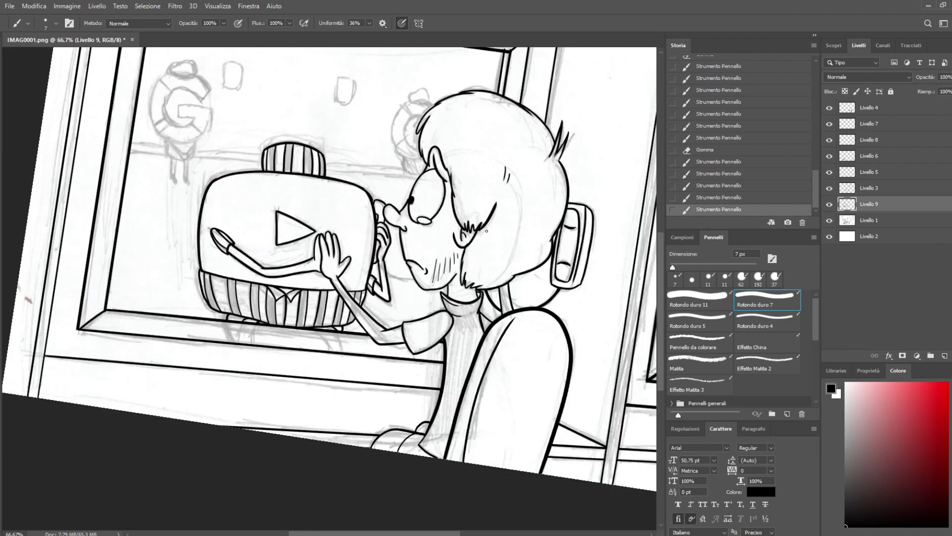
{"action": "left_click_drag", "start_coordinate": [516, 141], "coordinate": [434, 174]}
{"action": "key", "text": "ctrl+shift+n"}
{"action": "left_click", "coordinate": [470, 286]}
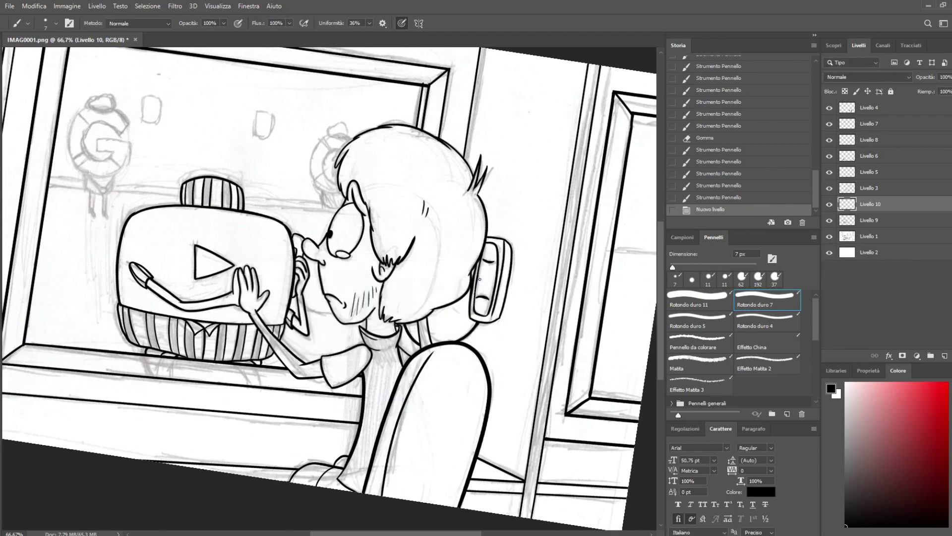
{"action": "key", "text": "ctrl+minus"}
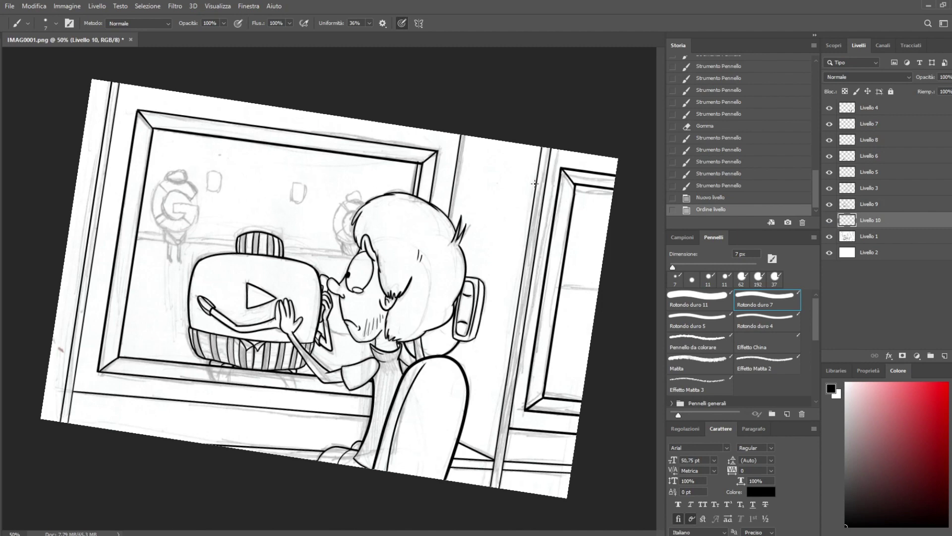
{"action": "key", "text": "Escape"}
On Livello 9, ink the thick curved line running from the play-button character's bent arm to the seated character's chin
{"action": "scroll", "coordinate": [339, 309], "scroll_direction": "up", "scroll_amount": 4}
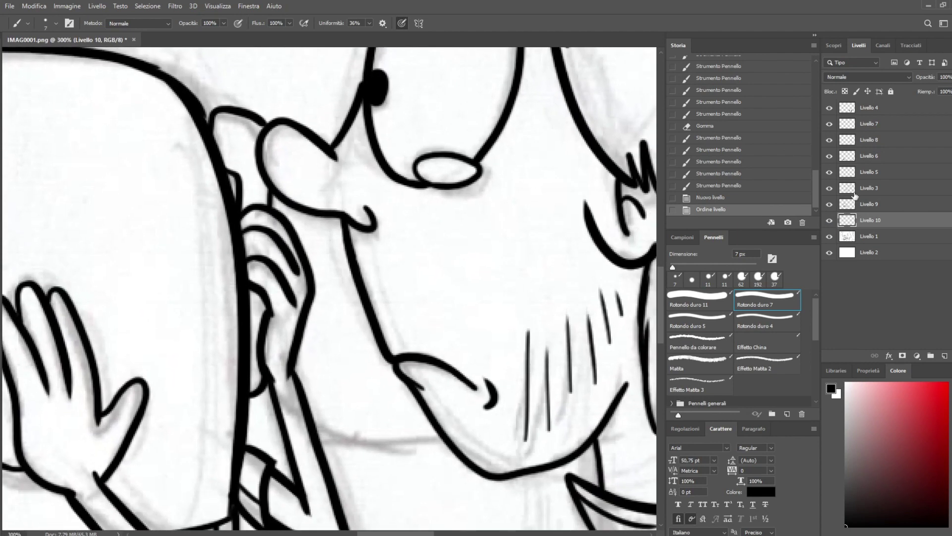
{"action": "left_click", "coordinate": [855, 199]}
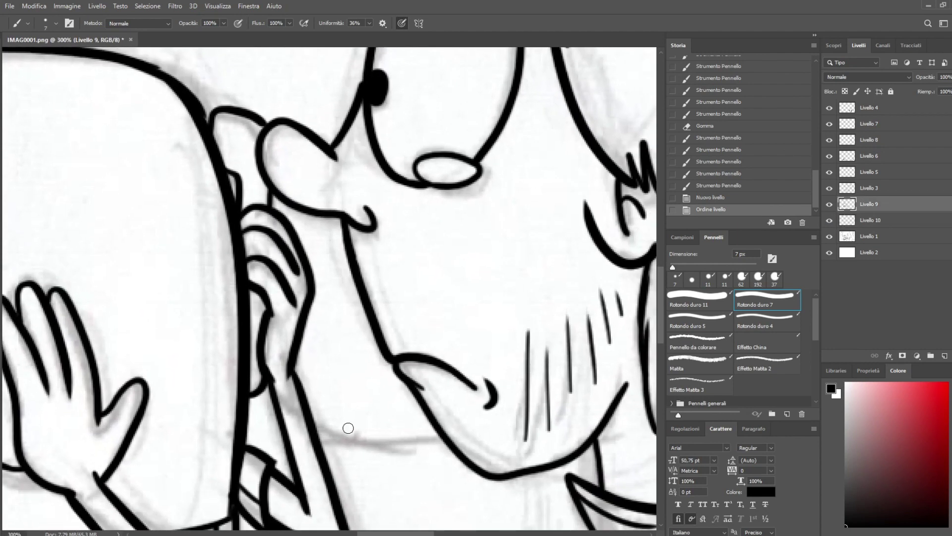
{"action": "mouse_move", "coordinate": [259, 392]}
{"action": "left_mouse_down"}
{"action": "mouse_move", "coordinate": [283, 425]}
{"action": "mouse_move", "coordinate": [375, 462]}
{"action": "mouse_move", "coordinate": [451, 440]}
{"action": "left_mouse_up"}
{"action": "key", "text": "r"}
{"action": "mouse_move", "coordinate": [516, 400]}
{"action": "left_mouse_down"}
{"action": "mouse_move", "coordinate": [448, 474]}
{"action": "mouse_move", "coordinate": [387, 501]}
{"action": "left_mouse_up"}
{"action": "left_click_drag", "start_coordinate": [311, 485], "coordinate": [231, 424]}
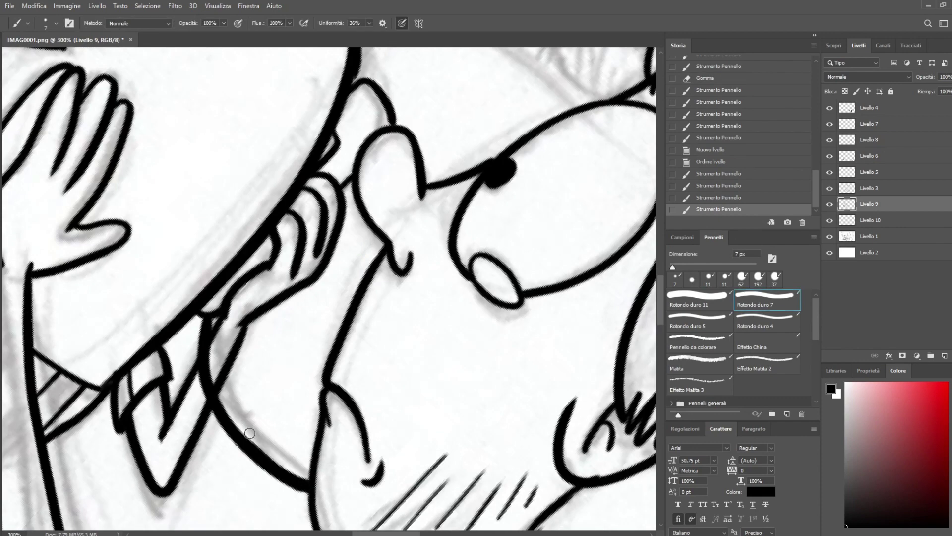
{"action": "left_click_drag", "start_coordinate": [207, 308], "coordinate": [206, 304]}
On Livello 10, ink the outer left curve of the G-shaped background character
{"action": "left_click", "coordinate": [849, 216]}
{"action": "key", "text": "r"}
{"action": "left_click_drag", "start_coordinate": [236, 260], "coordinate": [274, 369]}
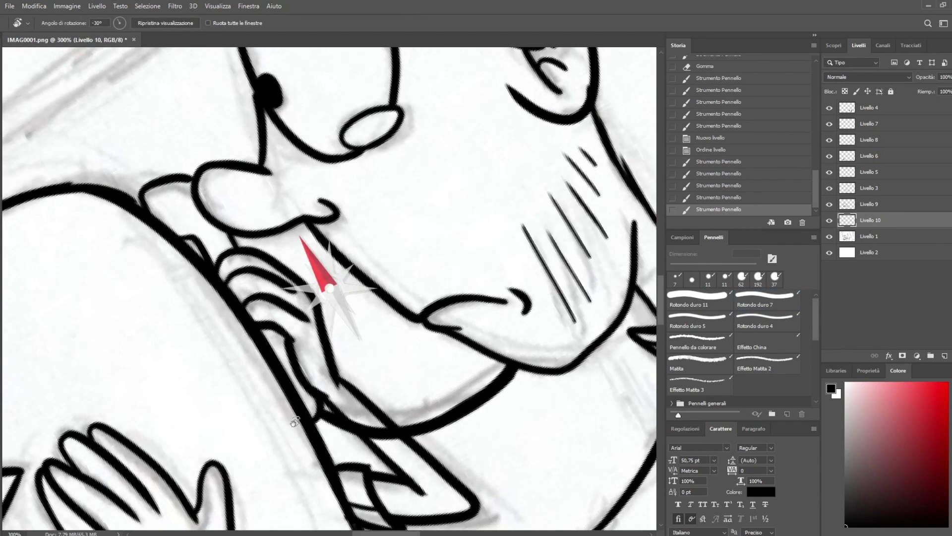
{"action": "left_click_drag", "start_coordinate": [149, 265], "coordinate": [362, 260]}
{"action": "left_click_drag", "start_coordinate": [87, 211], "coordinate": [464, 322]}
{"action": "mouse_move", "coordinate": [308, 420]}
{"action": "left_mouse_down"}
{"action": "mouse_move", "coordinate": [563, 208]}
{"action": "mouse_move", "coordinate": [612, 221]}
{"action": "mouse_move", "coordinate": [594, 331]}
{"action": "left_mouse_up"}
{"action": "key", "text": "r"}
{"action": "left_click_drag", "start_coordinate": [304, 440], "coordinate": [206, 163]}
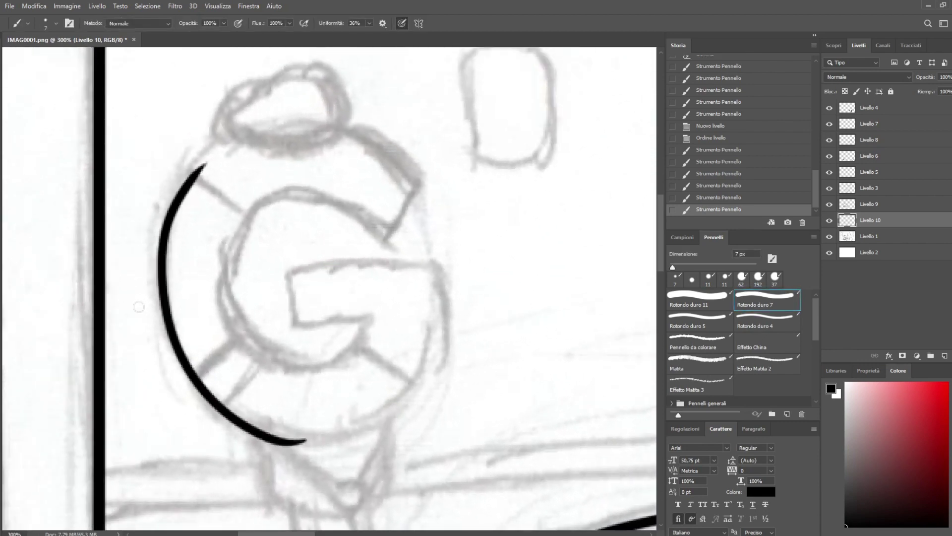
Extend the G's outer left curve up to the hat, erasing excess ink along it
{"action": "key", "text": "r"}
{"action": "left_click_drag", "start_coordinate": [139, 306], "coordinate": [235, 446]}
{"action": "key", "text": "e"}
{"action": "mouse_move", "coordinate": [196, 383]}
{"action": "left_mouse_down"}
{"action": "mouse_move", "coordinate": [171, 339]}
{"action": "mouse_move", "coordinate": [165, 300]}
{"action": "mouse_move", "coordinate": [147, 295]}
{"action": "left_mouse_up"}
{"action": "key", "text": "b"}
{"action": "left_click_drag", "start_coordinate": [177, 368], "coordinate": [149, 260]}
{"action": "key", "text": "r"}
{"action": "mouse_move", "coordinate": [130, 327]}
{"action": "left_mouse_down"}
{"action": "mouse_move", "coordinate": [128, 287]}
{"action": "mouse_move", "coordinate": [223, 139]}
{"action": "left_mouse_up"}
Ink the G character's hat with a solid black brim and a rounded, dented crown
{"action": "left_click_drag", "start_coordinate": [383, 158], "coordinate": [385, 249]}
{"action": "mouse_move", "coordinate": [297, 201]}
{"action": "left_mouse_down"}
{"action": "mouse_move", "coordinate": [330, 214]}
{"action": "mouse_move", "coordinate": [390, 210]}
{"action": "mouse_move", "coordinate": [368, 222]}
{"action": "mouse_move", "coordinate": [396, 216]}
{"action": "mouse_move", "coordinate": [384, 241]}
{"action": "mouse_move", "coordinate": [280, 199]}
{"action": "left_mouse_up"}
{"action": "key", "text": "ctrl+z"}
{"action": "left_click_drag", "start_coordinate": [323, 223], "coordinate": [391, 233]}
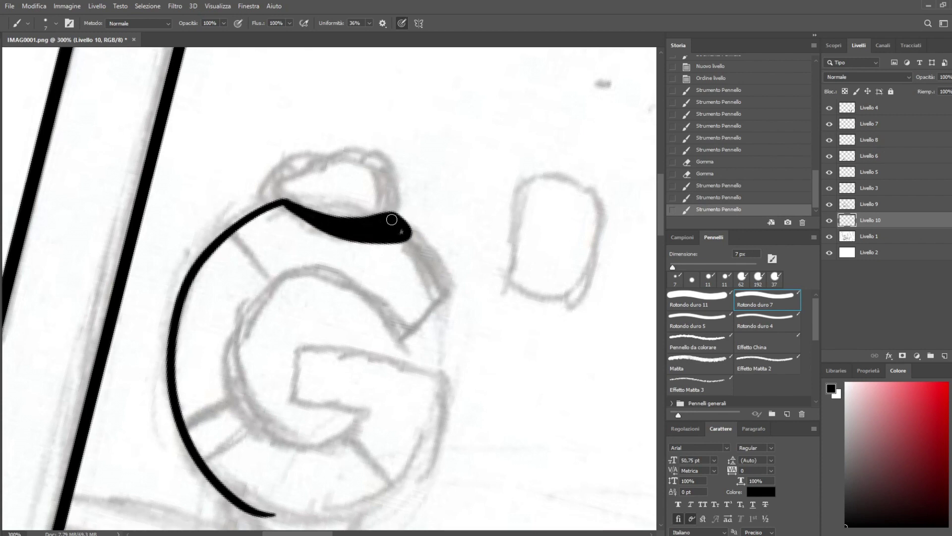
{"action": "mouse_move", "coordinate": [301, 177]}
{"action": "left_mouse_down"}
{"action": "mouse_move", "coordinate": [342, 159]}
{"action": "mouse_move", "coordinate": [389, 221]}
{"action": "mouse_move", "coordinate": [396, 214]}
{"action": "left_mouse_up"}
{"action": "key", "text": "ctrl+z"}
{"action": "left_click_drag", "start_coordinate": [313, 169], "coordinate": [345, 166]}
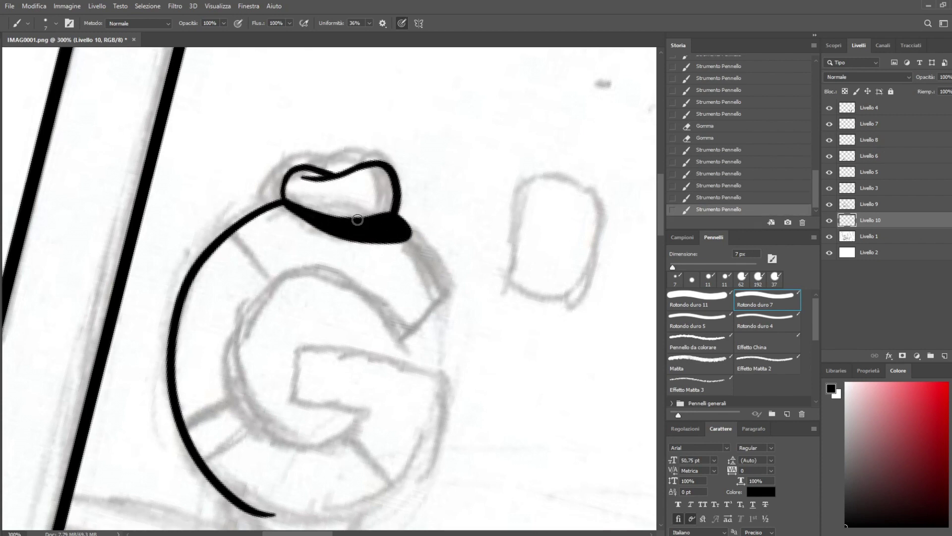
Ink a round badge on the hat and the G's upper end from the brim to its angled tip
{"action": "key", "text": "r"}
{"action": "mouse_move", "coordinate": [501, 354]}
{"action": "left_mouse_down"}
{"action": "mouse_move", "coordinate": [446, 136]}
{"action": "mouse_move", "coordinate": [218, 233]}
{"action": "left_mouse_up"}
{"action": "mouse_move", "coordinate": [259, 340]}
{"action": "left_mouse_down"}
{"action": "mouse_move", "coordinate": [230, 323]}
{"action": "mouse_move", "coordinate": [209, 277]}
{"action": "left_mouse_up"}
{"action": "key", "text": "r"}
{"action": "mouse_move", "coordinate": [190, 344]}
{"action": "left_mouse_down"}
{"action": "mouse_move", "coordinate": [201, 364]}
{"action": "mouse_move", "coordinate": [321, 436]}
{"action": "left_mouse_up"}
{"action": "mouse_move", "coordinate": [269, 394]}
{"action": "left_mouse_down"}
{"action": "mouse_move", "coordinate": [254, 313]}
{"action": "mouse_move", "coordinate": [256, 333]}
{"action": "mouse_move", "coordinate": [252, 320]}
{"action": "left_mouse_up"}
{"action": "key", "text": "ctrl+z"}
Ink the top edge, the short inner end and the lower edge of the G's crossbar
{"action": "key", "text": "r"}
{"action": "mouse_move", "coordinate": [298, 359]}
{"action": "left_mouse_down"}
{"action": "mouse_move", "coordinate": [392, 350]}
{"action": "mouse_move", "coordinate": [402, 264]}
{"action": "mouse_move", "coordinate": [383, 363]}
{"action": "mouse_move", "coordinate": [429, 381]}
{"action": "left_mouse_up"}
{"action": "key", "text": "b"}
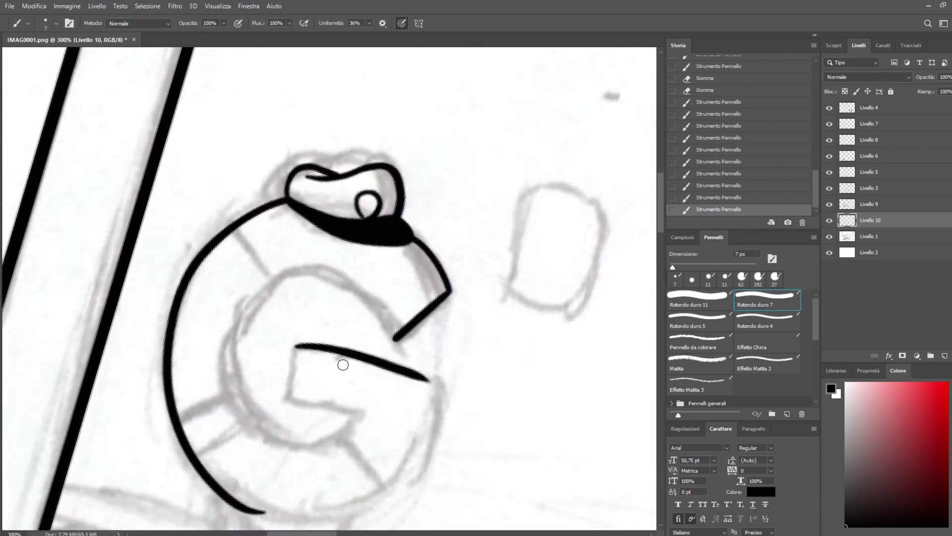
{"action": "left_click_drag", "start_coordinate": [286, 397], "coordinate": [294, 343]}
{"action": "left_click_drag", "start_coordinate": [288, 396], "coordinate": [363, 408]}
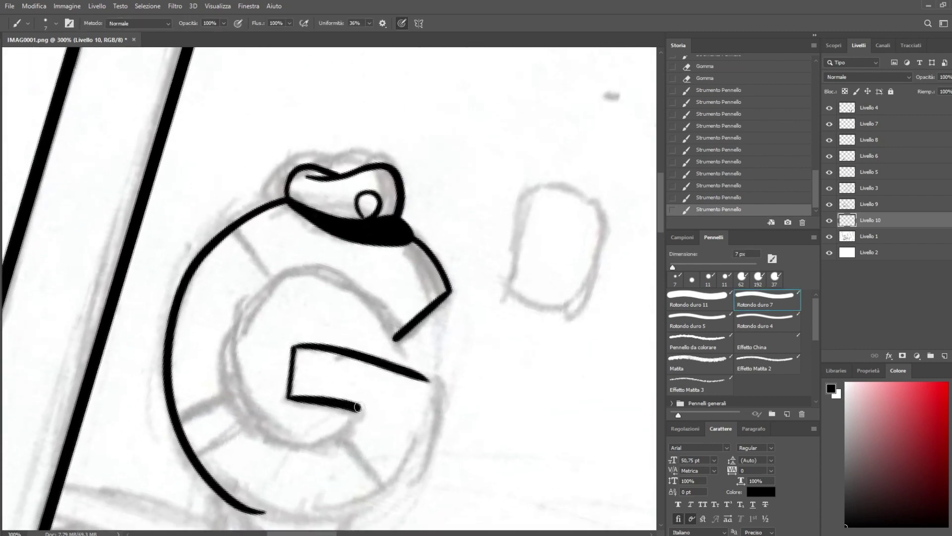
Redraw the crossbar's lower edge and ink the G's inner curve starting from its corner
{"action": "key", "text": "ctrl+z"}
{"action": "mouse_move", "coordinate": [288, 397]}
{"action": "left_mouse_down"}
{"action": "mouse_move", "coordinate": [363, 409]}
{"action": "mouse_move", "coordinate": [235, 298]}
{"action": "mouse_move", "coordinate": [389, 335]}
{"action": "left_mouse_up"}
{"action": "key", "text": "ctrl+z"}
{"action": "mouse_move", "coordinate": [361, 409]}
{"action": "left_mouse_down"}
{"action": "mouse_move", "coordinate": [241, 402]}
{"action": "mouse_move", "coordinate": [391, 307]}
{"action": "left_mouse_up"}
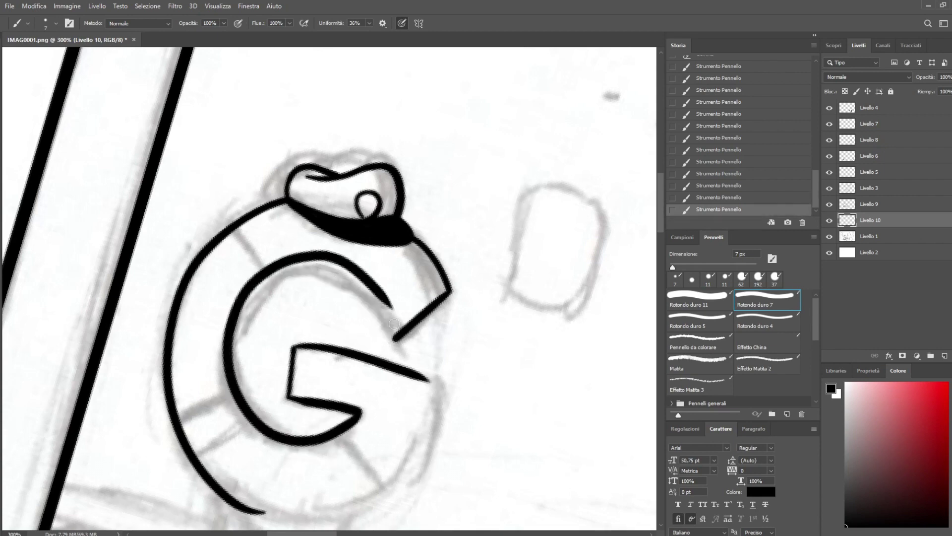
{"action": "key", "text": "ctrl+z"}
{"action": "mouse_move", "coordinate": [361, 410]}
{"action": "left_mouse_down"}
{"action": "mouse_move", "coordinate": [234, 300]}
{"action": "mouse_move", "coordinate": [325, 347]}
{"action": "mouse_move", "coordinate": [334, 230]}
{"action": "left_mouse_up"}
Complete the G's inner contour up to the angled upper tip and erase the overshooting ends
{"action": "key", "text": "r"}
{"action": "key", "text": "b"}
{"action": "left_click_drag", "start_coordinate": [344, 400], "coordinate": [307, 317]}
{"action": "key", "text": "r"}
{"action": "left_click_drag", "start_coordinate": [285, 392], "coordinate": [404, 372]}
{"action": "key", "text": "b"}
{"action": "left_click_drag", "start_coordinate": [334, 319], "coordinate": [298, 236]}
{"action": "mouse_move", "coordinate": [314, 296]}
{"action": "left_mouse_down"}
{"action": "mouse_move", "coordinate": [302, 210]}
{"action": "mouse_move", "coordinate": [312, 212]}
{"action": "left_mouse_up"}
{"action": "key", "text": "e"}
{"action": "left_click_drag", "start_coordinate": [313, 211], "coordinate": [310, 185]}
Ink the G's outer right curve from the crossbar's outer corner towards the base
{"action": "key", "text": "r"}
{"action": "mouse_move", "coordinate": [441, 203]}
{"action": "left_mouse_down"}
{"action": "mouse_move", "coordinate": [419, 466]}
{"action": "mouse_move", "coordinate": [304, 439]}
{"action": "left_mouse_up"}
{"action": "key", "text": "b"}
{"action": "left_click_drag", "start_coordinate": [553, 260], "coordinate": [496, 187]}
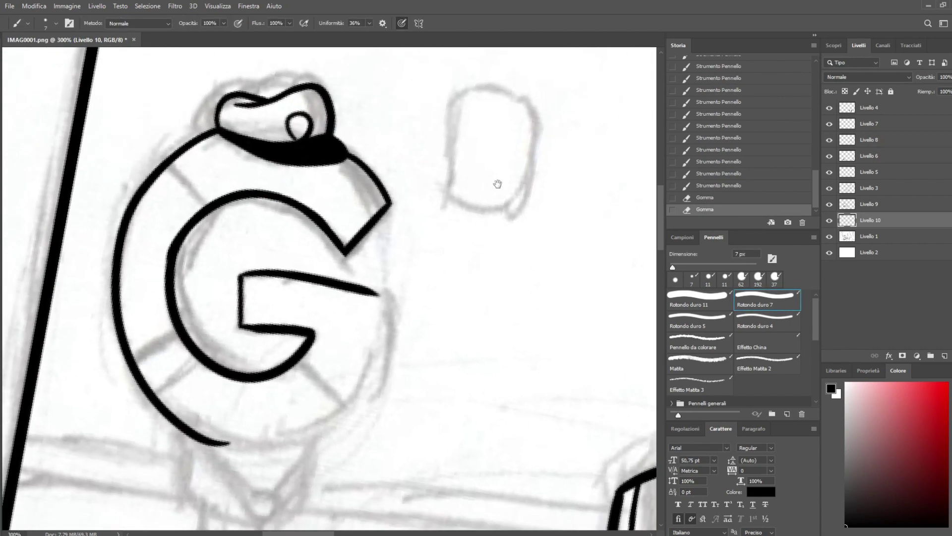
{"action": "left_click_drag", "start_coordinate": [383, 311], "coordinate": [225, 448]}
{"action": "key", "text": "ctrl+z"}
{"action": "key", "text": "r"}
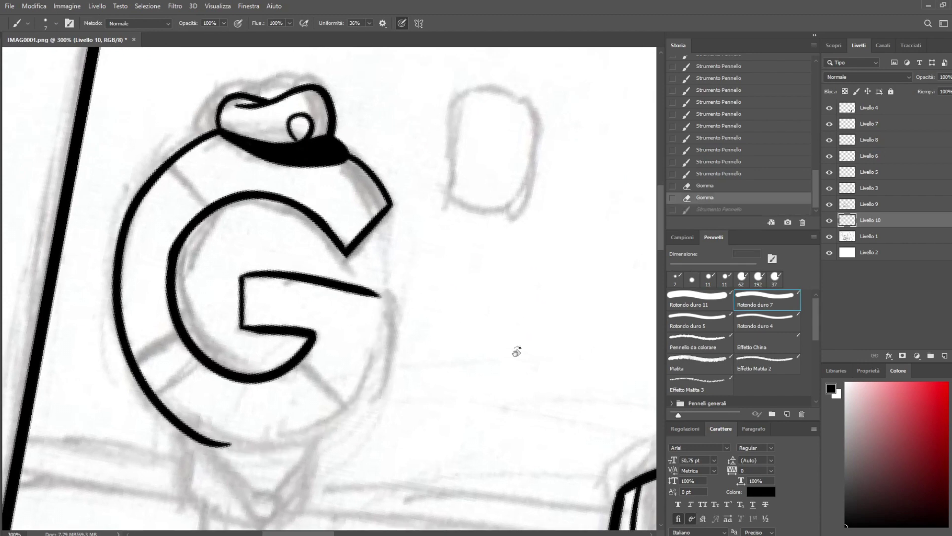
{"action": "left_click_drag", "start_coordinate": [516, 351], "coordinate": [225, 373]}
{"action": "key", "text": "b"}
{"action": "mouse_move", "coordinate": [294, 327]}
{"action": "left_mouse_down"}
{"action": "mouse_move", "coordinate": [215, 208]}
{"action": "mouse_move", "coordinate": [232, 149]}
{"action": "left_mouse_up"}
{"action": "left_click_drag", "start_coordinate": [216, 192], "coordinate": [249, 115]}
{"action": "mouse_move", "coordinate": [228, 171]}
{"action": "left_mouse_down"}
{"action": "mouse_move", "coordinate": [255, 113]}
{"action": "mouse_move", "coordinate": [161, 297]}
{"action": "left_mouse_up"}
Join the right curve to the left one at the G's base and even out the line
{"action": "key", "text": "r"}
{"action": "key", "text": "b"}
{"action": "left_click_drag", "start_coordinate": [132, 255], "coordinate": [169, 334]}
{"action": "left_click_drag", "start_coordinate": [135, 230], "coordinate": [172, 335]}
{"action": "key", "text": "ctrl+z"}
{"action": "left_click_drag", "start_coordinate": [133, 250], "coordinate": [158, 320]}
{"action": "left_click_drag", "start_coordinate": [142, 208], "coordinate": [131, 261]}
Ink three dividing lines across the G's band: below the crossbar, at the upper left and at the base
{"action": "key", "text": "r"}
{"action": "mouse_move", "coordinate": [198, 367]}
{"action": "left_mouse_down"}
{"action": "mouse_move", "coordinate": [397, 425]}
{"action": "mouse_move", "coordinate": [372, 402]}
{"action": "left_mouse_up"}
{"action": "key", "text": "b"}
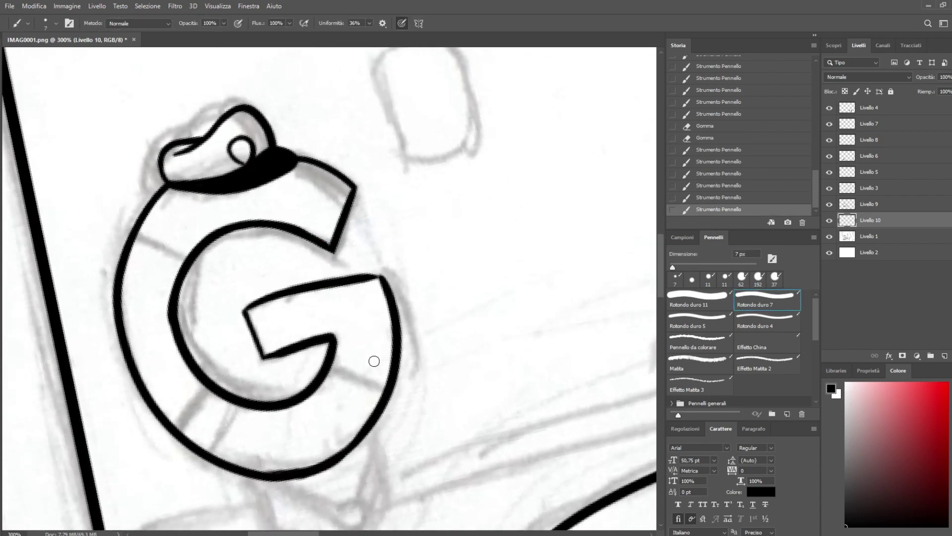
{"action": "left_click_drag", "start_coordinate": [337, 365], "coordinate": [392, 384]}
{"action": "left_click_drag", "start_coordinate": [380, 378], "coordinate": [395, 387]}
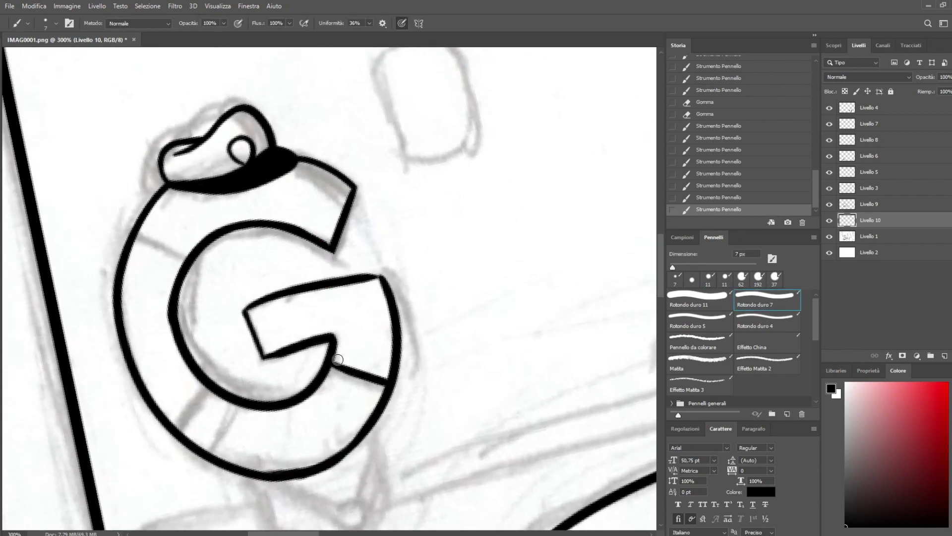
{"action": "left_click_drag", "start_coordinate": [172, 278], "coordinate": [130, 250]}
{"action": "key", "text": "r"}
{"action": "left_click_drag", "start_coordinate": [319, 430], "coordinate": [395, 413]}
{"action": "key", "text": "b"}
{"action": "left_click_drag", "start_coordinate": [306, 491], "coordinate": [299, 437]}
{"action": "key", "text": "ctrl+z"}
{"action": "left_click_drag", "start_coordinate": [325, 490], "coordinate": [316, 431]}
Ink the G character's arms joined at clasped hands and the outline of its small body below the letter
{"action": "key", "text": "r"}
{"action": "mouse_move", "coordinate": [464, 243]}
{"action": "left_mouse_down"}
{"action": "mouse_move", "coordinate": [447, 481]}
{"action": "mouse_move", "coordinate": [572, 385]}
{"action": "mouse_move", "coordinate": [538, 442]}
{"action": "left_mouse_up"}
{"action": "key", "text": "space"}
{"action": "mouse_move", "coordinate": [574, 297]}
{"action": "left_mouse_down"}
{"action": "mouse_move", "coordinate": [500, 189]}
{"action": "mouse_move", "coordinate": [488, 311]}
{"action": "mouse_move", "coordinate": [484, 228]}
{"action": "mouse_move", "coordinate": [638, 113]}
{"action": "left_mouse_up"}
{"action": "key", "text": "r"}
{"action": "left_click_drag", "start_coordinate": [295, 389], "coordinate": [351, 392]}
{"action": "key", "text": "b"}
{"action": "mouse_move", "coordinate": [237, 291]}
{"action": "left_mouse_down"}
{"action": "mouse_move", "coordinate": [287, 314]}
{"action": "mouse_move", "coordinate": [242, 283]}
{"action": "left_mouse_up"}
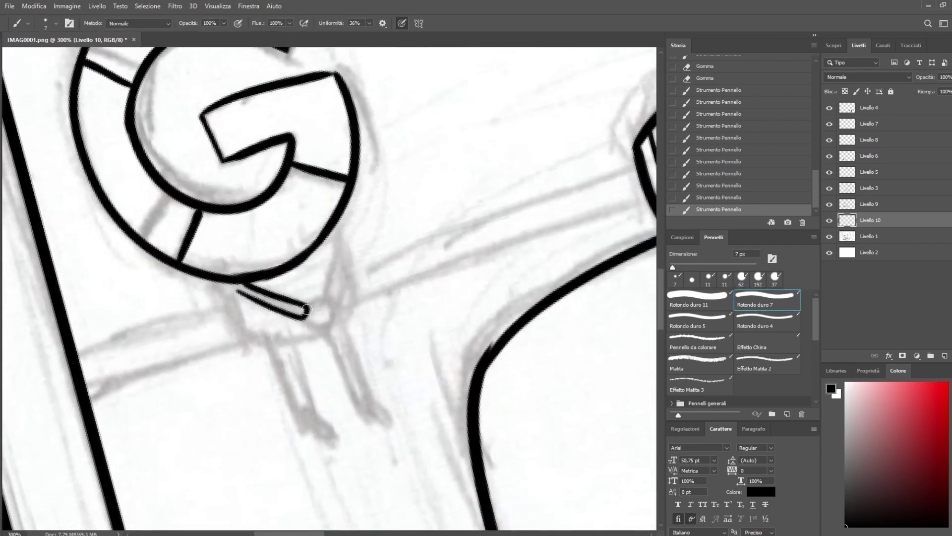
{"action": "mouse_move", "coordinate": [333, 316]}
{"action": "left_mouse_down"}
{"action": "mouse_move", "coordinate": [310, 304]}
{"action": "mouse_move", "coordinate": [335, 243]}
{"action": "mouse_move", "coordinate": [337, 303]}
{"action": "left_mouse_up"}
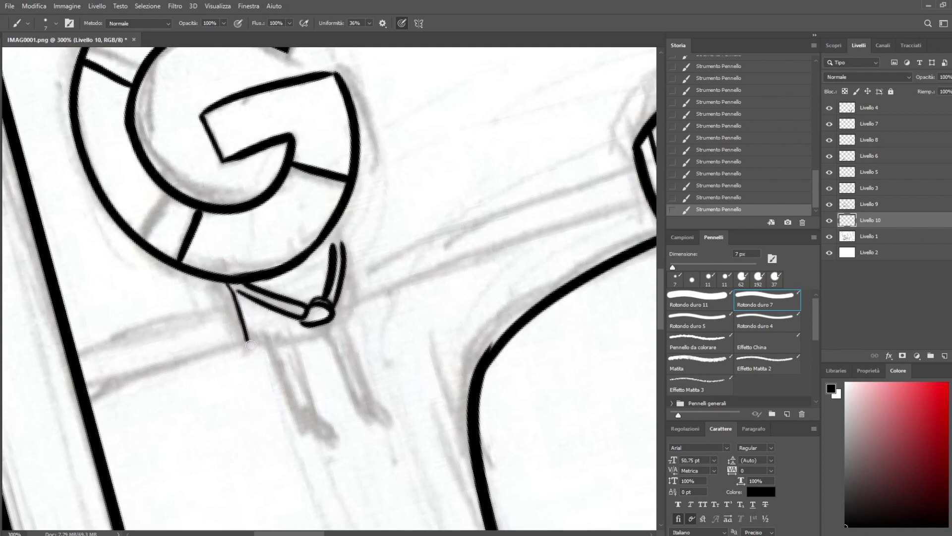
{"action": "left_click_drag", "start_coordinate": [250, 345], "coordinate": [322, 345]}
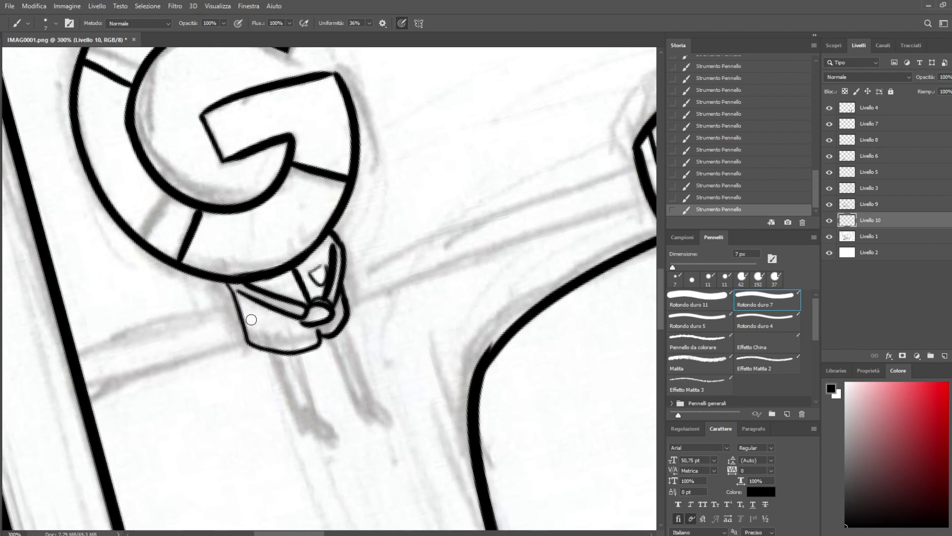
{"action": "left_click_drag", "start_coordinate": [248, 344], "coordinate": [226, 275]}
Ink the G character's two thin legs and give them solid black pointed shoes
{"action": "left_click_drag", "start_coordinate": [305, 380], "coordinate": [306, 353]}
{"action": "left_click_drag", "start_coordinate": [357, 389], "coordinate": [341, 320]}
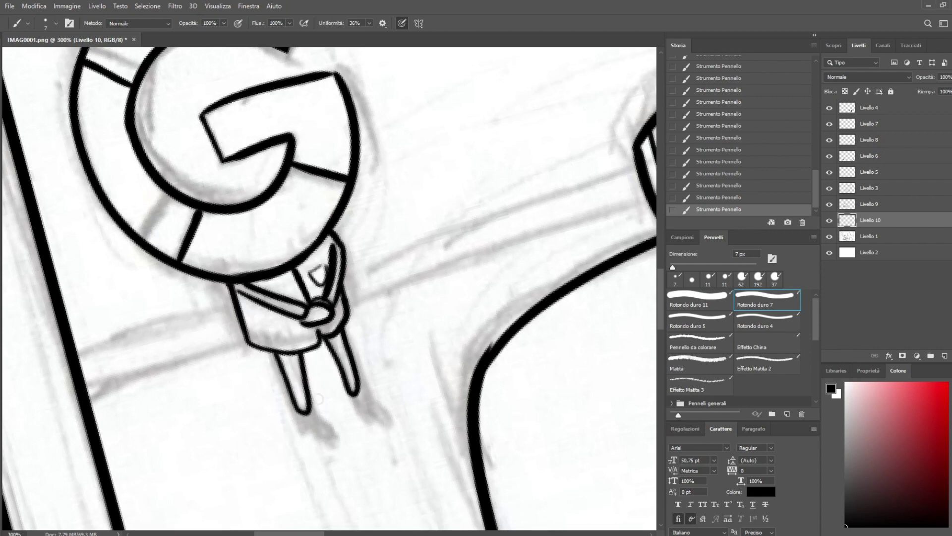
{"action": "left_click_drag", "start_coordinate": [317, 436], "coordinate": [308, 411]}
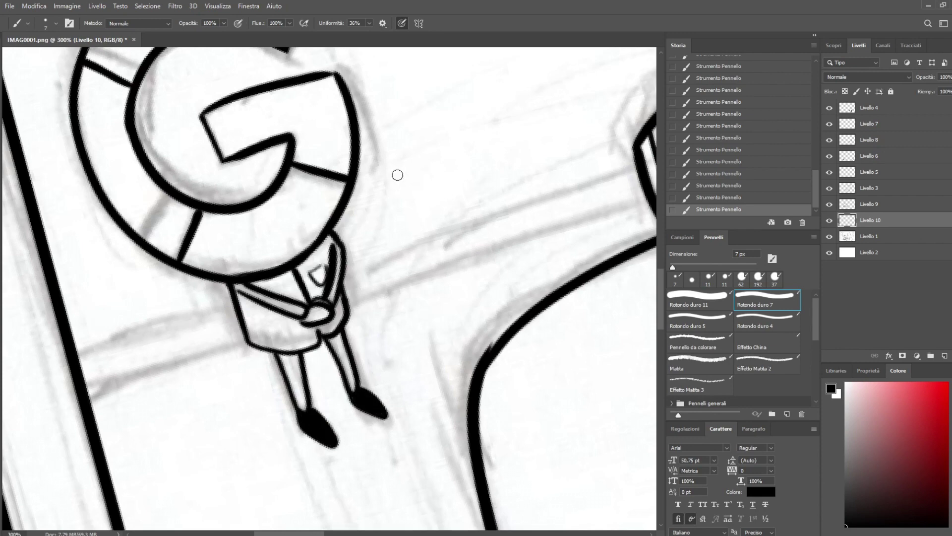
Ink the second G character's cap with its round badge and solid black visor, plus the outer curve of its letter
{"action": "key", "text": "r"}
{"action": "left_click_drag", "start_coordinate": [396, 182], "coordinate": [497, 251]}
{"action": "left_click_drag", "start_coordinate": [595, 147], "coordinate": [457, 274]}
{"action": "left_click_drag", "start_coordinate": [542, 178], "coordinate": [467, 285]}
{"action": "mouse_move", "coordinate": [472, 413]}
{"action": "left_mouse_down"}
{"action": "mouse_move", "coordinate": [442, 201]}
{"action": "mouse_move", "coordinate": [454, 251]}
{"action": "mouse_move", "coordinate": [501, 263]}
{"action": "mouse_move", "coordinate": [427, 147]}
{"action": "mouse_move", "coordinate": [362, 212]}
{"action": "mouse_move", "coordinate": [390, 402]}
{"action": "mouse_move", "coordinate": [349, 142]}
{"action": "mouse_move", "coordinate": [393, 200]}
{"action": "mouse_move", "coordinate": [383, 201]}
{"action": "left_mouse_up"}
{"action": "key", "text": "e"}
{"action": "key", "text": "b"}
{"action": "mouse_move", "coordinate": [313, 211]}
{"action": "left_mouse_down"}
{"action": "mouse_move", "coordinate": [410, 219]}
{"action": "mouse_move", "coordinate": [315, 211]}
{"action": "mouse_move", "coordinate": [394, 166]}
{"action": "mouse_move", "coordinate": [397, 219]}
{"action": "mouse_move", "coordinate": [420, 225]}
{"action": "left_mouse_up"}
{"action": "left_click", "coordinate": [298, 211]}
{"action": "key", "text": "e"}
{"action": "key", "text": "b"}
{"action": "mouse_move", "coordinate": [383, 191]}
{"action": "left_mouse_down"}
{"action": "mouse_move", "coordinate": [371, 213]}
{"action": "mouse_move", "coordinate": [348, 185]}
{"action": "left_mouse_up"}
{"action": "key", "text": "e"}
{"action": "key", "text": "b"}
{"action": "key", "text": "r"}
{"action": "mouse_move", "coordinate": [462, 164]}
{"action": "left_mouse_down"}
{"action": "mouse_move", "coordinate": [478, 183]}
{"action": "mouse_move", "coordinate": [459, 417]}
{"action": "left_mouse_up"}
{"action": "key", "text": "b"}
{"action": "left_click_drag", "start_coordinate": [442, 308], "coordinate": [432, 285]}
{"action": "key", "text": "r"}
{"action": "mouse_move", "coordinate": [449, 399]}
{"action": "left_mouse_down"}
{"action": "mouse_move", "coordinate": [493, 302]}
{"action": "mouse_move", "coordinate": [454, 208]}
{"action": "mouse_move", "coordinate": [445, 382]}
{"action": "mouse_move", "coordinate": [400, 284]}
{"action": "left_mouse_up"}
{"action": "key", "text": "b"}
{"action": "key", "text": "r"}
{"action": "key", "text": "b"}
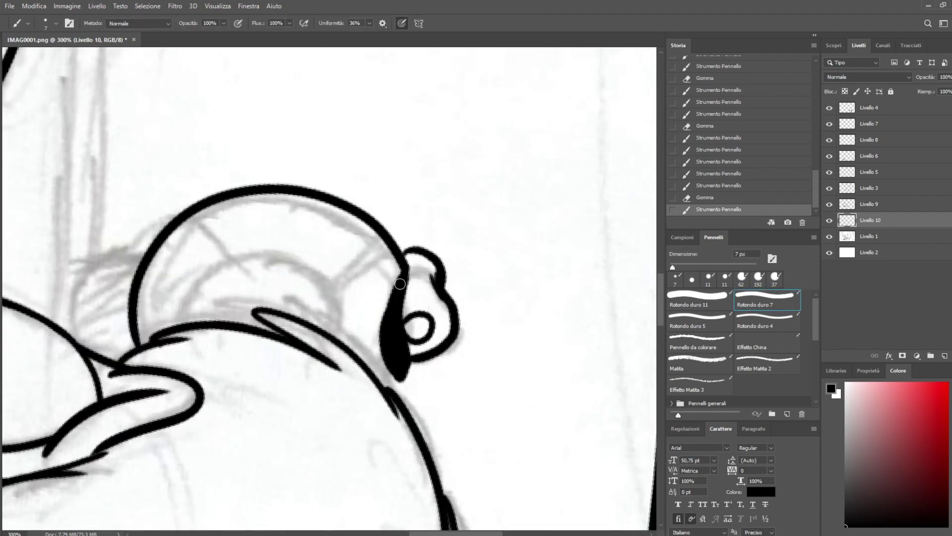
Ink the inner curve of the second G and the dividing line across its band near the cap
{"action": "left_click_drag", "start_coordinate": [401, 376], "coordinate": [393, 292]}
{"action": "key", "text": "r"}
{"action": "mouse_move", "coordinate": [360, 362]}
{"action": "left_mouse_down"}
{"action": "mouse_move", "coordinate": [458, 234]}
{"action": "mouse_move", "coordinate": [431, 229]}
{"action": "left_mouse_up"}
{"action": "key", "text": "b"}
{"action": "key", "text": "r"}
{"action": "mouse_move", "coordinate": [339, 450]}
{"action": "left_mouse_down"}
{"action": "mouse_move", "coordinate": [389, 458]}
{"action": "mouse_move", "coordinate": [346, 468]}
{"action": "left_mouse_up"}
{"action": "key", "text": "b"}
{"action": "mouse_move", "coordinate": [371, 416]}
{"action": "left_mouse_down"}
{"action": "mouse_move", "coordinate": [357, 266]}
{"action": "mouse_move", "coordinate": [388, 269]}
{"action": "left_mouse_up"}
{"action": "left_click_drag", "start_coordinate": [316, 296], "coordinate": [365, 276]}
{"action": "key", "text": "ctrl+z"}
{"action": "mouse_move", "coordinate": [367, 408]}
{"action": "left_mouse_down"}
{"action": "mouse_move", "coordinate": [302, 357]}
{"action": "mouse_move", "coordinate": [356, 275]}
{"action": "mouse_move", "coordinate": [372, 301]}
{"action": "mouse_move", "coordinate": [325, 288]}
{"action": "mouse_move", "coordinate": [380, 286]}
{"action": "left_mouse_up"}
{"action": "key", "text": "ctrl+z"}
{"action": "key", "text": "r"}
{"action": "mouse_move", "coordinate": [332, 446]}
{"action": "left_mouse_down"}
{"action": "mouse_move", "coordinate": [443, 247]}
{"action": "mouse_move", "coordinate": [364, 171]}
{"action": "left_mouse_up"}
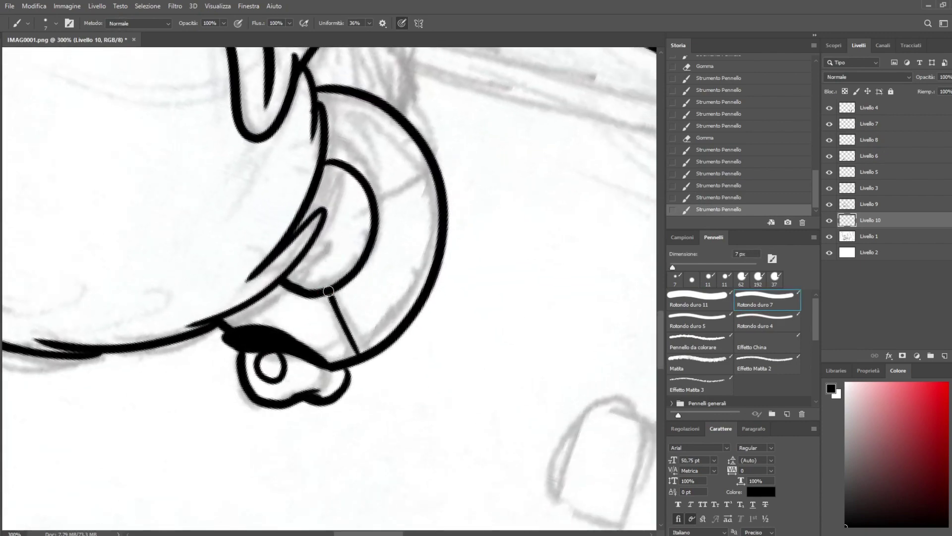
{"action": "left_click_drag", "start_coordinate": [328, 291], "coordinate": [328, 290]}
Ink the dividing line across the lower part of the second G's band
{"action": "key", "text": "r"}
{"action": "left_click_drag", "start_coordinate": [468, 179], "coordinate": [317, 412]}
{"action": "left_click_drag", "start_coordinate": [514, 290], "coordinate": [515, 236]}
{"action": "key", "text": "b"}
{"action": "left_click_drag", "start_coordinate": [368, 445], "coordinate": [372, 377]}
{"action": "key", "text": "r"}
{"action": "mouse_move", "coordinate": [440, 271]}
{"action": "left_mouse_down"}
{"action": "mouse_move", "coordinate": [499, 330]}
{"action": "mouse_move", "coordinate": [400, 131]}
{"action": "mouse_move", "coordinate": [430, 404]}
{"action": "mouse_move", "coordinate": [442, 282]}
{"action": "left_mouse_up"}
{"action": "key", "text": "b"}
{"action": "key", "text": "r"}
{"action": "mouse_move", "coordinate": [343, 331]}
{"action": "left_mouse_down"}
{"action": "mouse_move", "coordinate": [449, 219]}
{"action": "mouse_move", "coordinate": [477, 298]}
{"action": "mouse_move", "coordinate": [466, 278]}
{"action": "mouse_move", "coordinate": [473, 341]}
{"action": "mouse_move", "coordinate": [489, 75]}
{"action": "mouse_move", "coordinate": [483, 81]}
{"action": "left_mouse_up"}
Ink the second G character's small body, arms with clasped hands, thin legs and black shoe beside the seated character's face
{"action": "key", "text": "space"}
{"action": "mouse_move", "coordinate": [338, 226]}
{"action": "left_mouse_down"}
{"action": "mouse_move", "coordinate": [406, 262]}
{"action": "mouse_move", "coordinate": [389, 266]}
{"action": "mouse_move", "coordinate": [392, 255]}
{"action": "mouse_move", "coordinate": [350, 224]}
{"action": "left_mouse_up"}
{"action": "mouse_move", "coordinate": [411, 270]}
{"action": "left_mouse_down"}
{"action": "mouse_move", "coordinate": [395, 260]}
{"action": "mouse_move", "coordinate": [422, 220]}
{"action": "left_mouse_up"}
{"action": "key", "text": "ctrl+z"}
{"action": "left_click_drag", "start_coordinate": [416, 257], "coordinate": [423, 226]}
{"action": "mouse_move", "coordinate": [340, 262]}
{"action": "left_mouse_down"}
{"action": "mouse_move", "coordinate": [376, 283]}
{"action": "mouse_move", "coordinate": [425, 263]}
{"action": "left_mouse_up"}
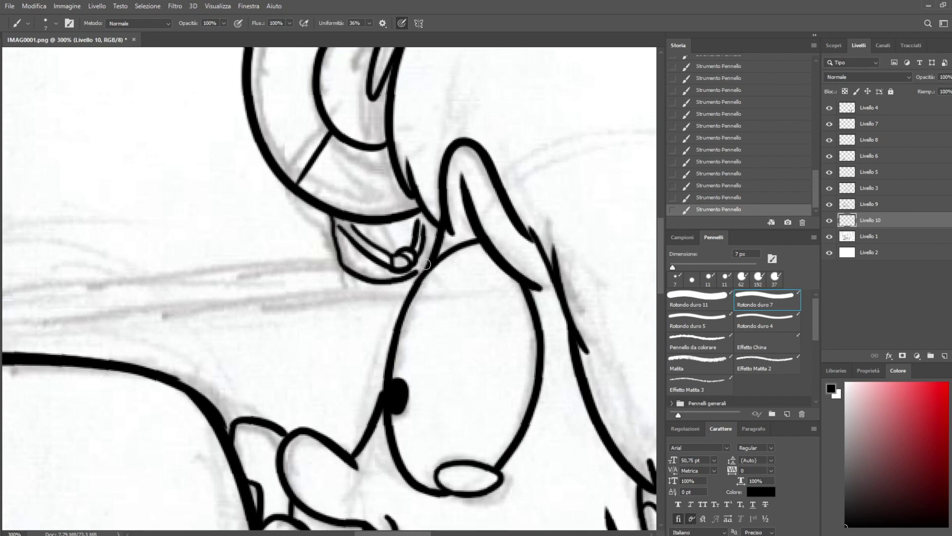
{"action": "mouse_move", "coordinate": [359, 276]}
{"action": "left_mouse_down"}
{"action": "mouse_move", "coordinate": [364, 352]}
{"action": "mouse_move", "coordinate": [374, 278]}
{"action": "left_mouse_up"}
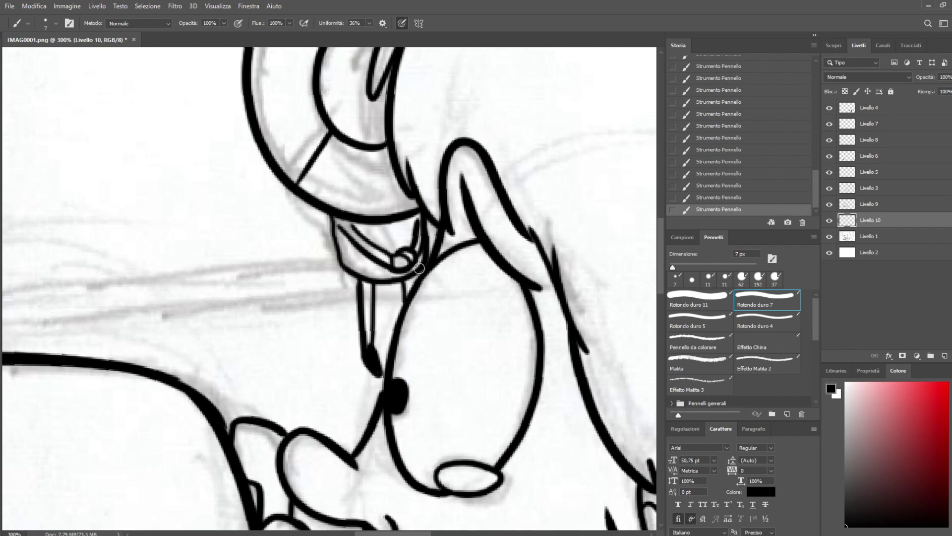
Add a new layer and move it directly below Livello 10
{"action": "key", "text": "ctrl+minus"}
{"action": "key", "text": "ctrl+minus"}
{"action": "key", "text": "ctrl+minus"}
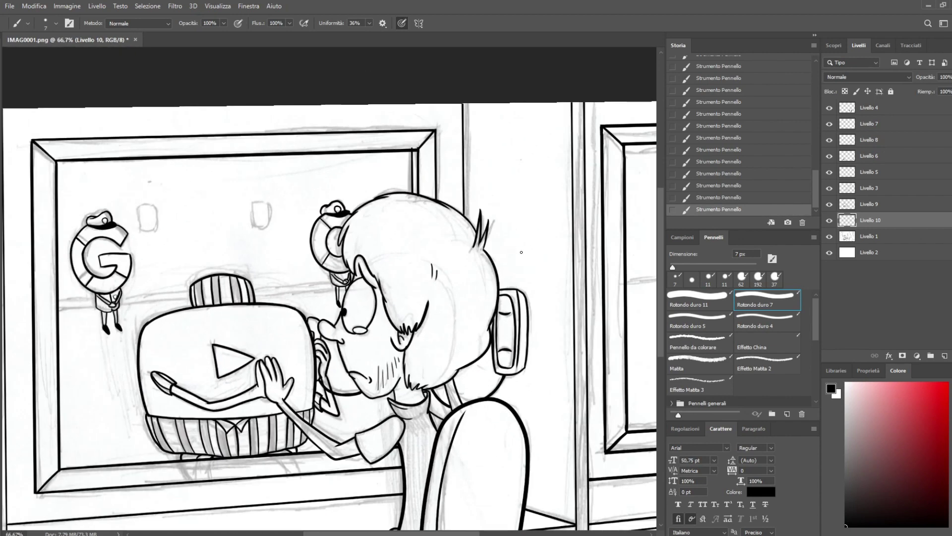
{"action": "key", "text": "ctrl+minus"}
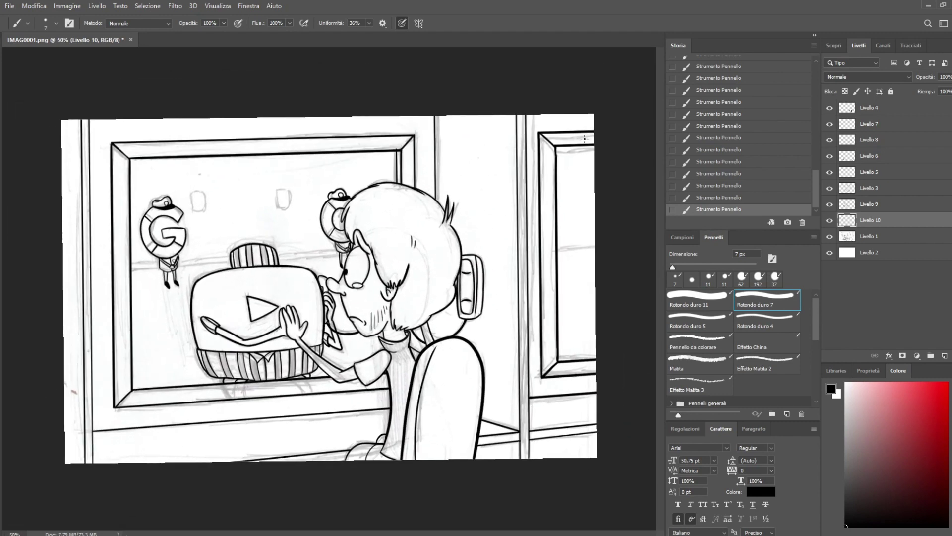
{"action": "key", "text": "ctrl+shift+n"}
{"action": "key", "text": "Return"}
{"action": "left_click_drag", "start_coordinate": [872, 222], "coordinate": [891, 242]}
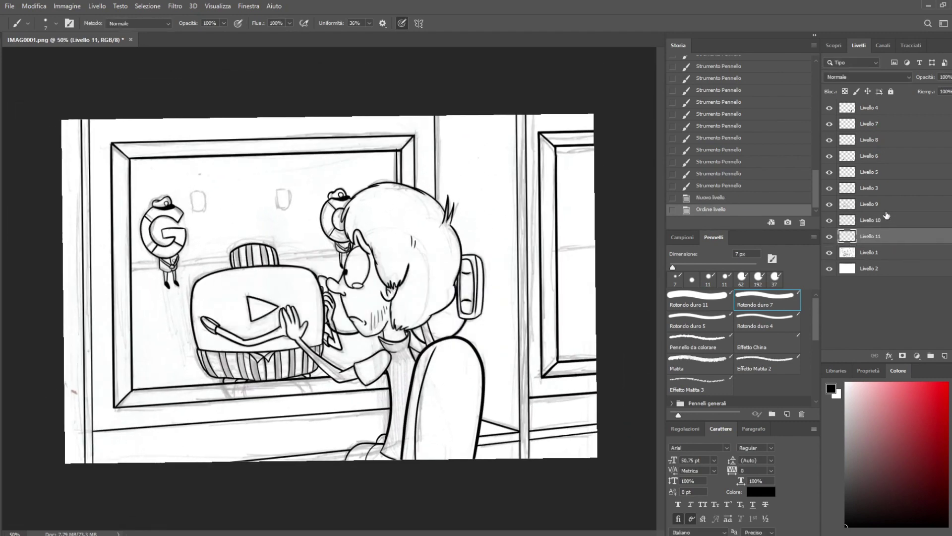
{"action": "key", "text": "r"}
{"action": "left_click_drag", "start_coordinate": [546, 213], "coordinate": [552, 238]}
{"action": "left_click_drag", "start_coordinate": [137, 249], "coordinate": [540, 276]}
{"action": "key", "text": "ctrl+z"}
{"action": "key", "text": "r"}
{"action": "left_click_drag", "start_coordinate": [592, 211], "coordinate": [590, 205]}
{"action": "left_click_drag", "start_coordinate": [134, 251], "coordinate": [544, 252]}
{"action": "key", "text": "ctrl+z"}
{"action": "key", "text": "r"}
{"action": "left_click_drag", "start_coordinate": [585, 129], "coordinate": [582, 123]}
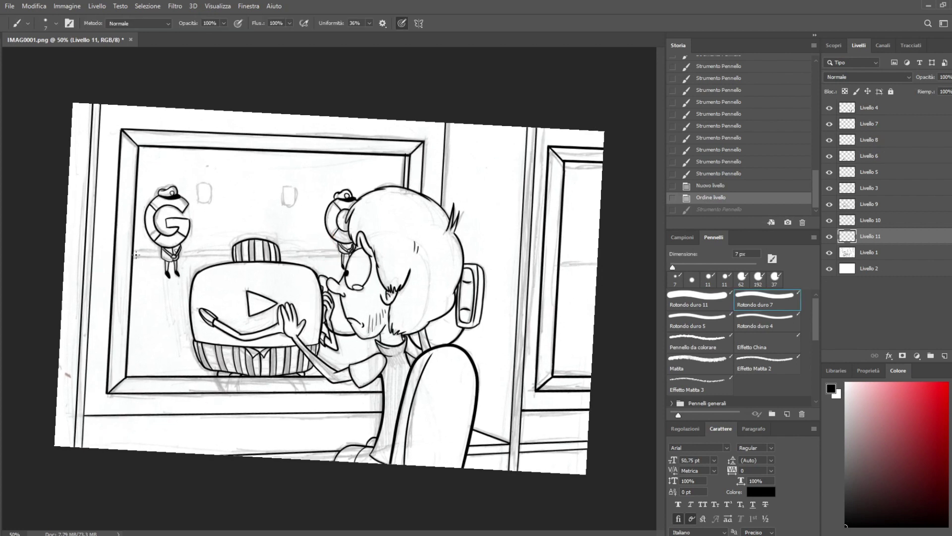
{"action": "left_click_drag", "start_coordinate": [133, 257], "coordinate": [575, 256]}
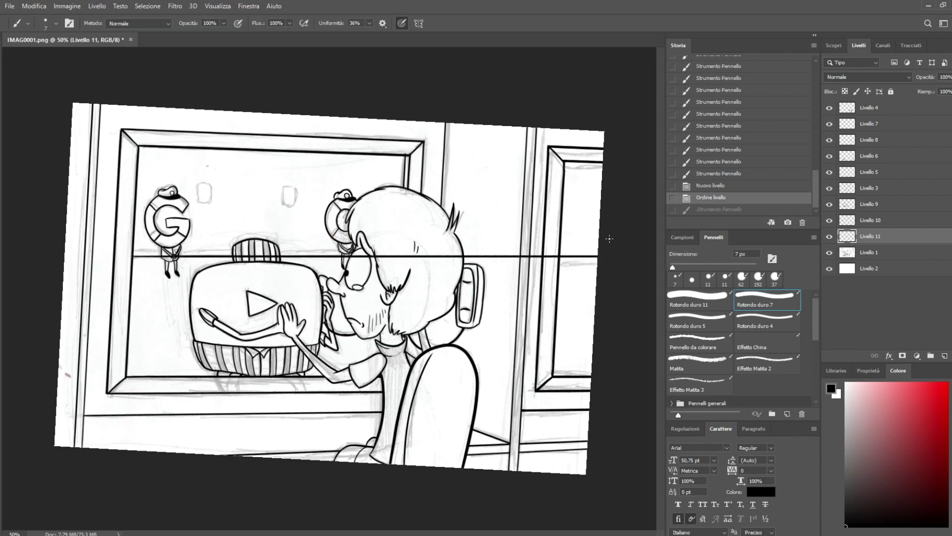
{"action": "key", "text": "ctrl+z"}
Draw two parallel straight lines along the sketched wall trim, running across both windows behind the characters
{"action": "left_click_drag", "start_coordinate": [582, 119], "coordinate": [570, 106]}
{"action": "left_click_drag", "start_coordinate": [135, 152], "coordinate": [400, 152]}
{"action": "left_click_drag", "start_coordinate": [137, 367], "coordinate": [531, 367]}
{"action": "key", "text": "ctrl+z"}
{"action": "mouse_move", "coordinate": [133, 258]}
{"action": "left_mouse_down"}
{"action": "mouse_move", "coordinate": [431, 258]}
{"action": "mouse_move", "coordinate": [624, 276]}
{"action": "left_mouse_up"}
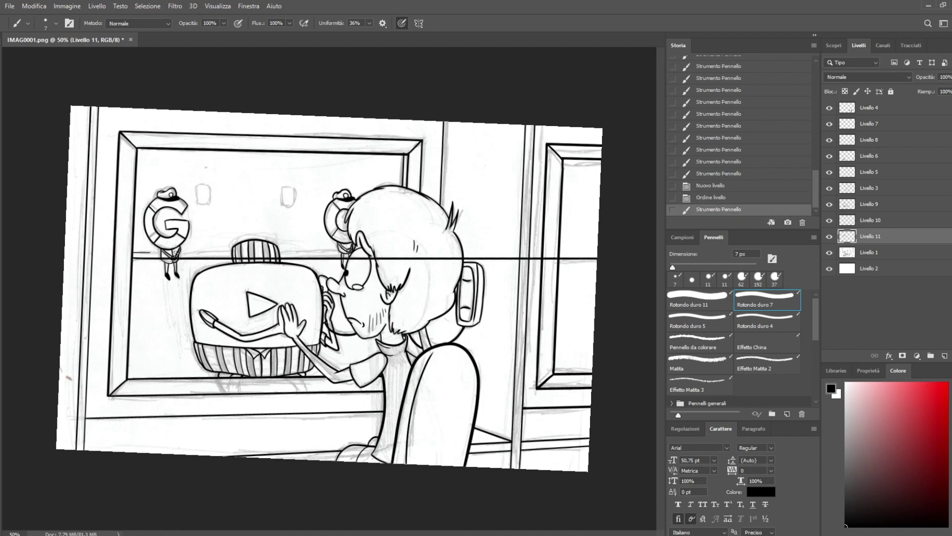
{"action": "left_click_drag", "start_coordinate": [375, 253], "coordinate": [623, 254]}
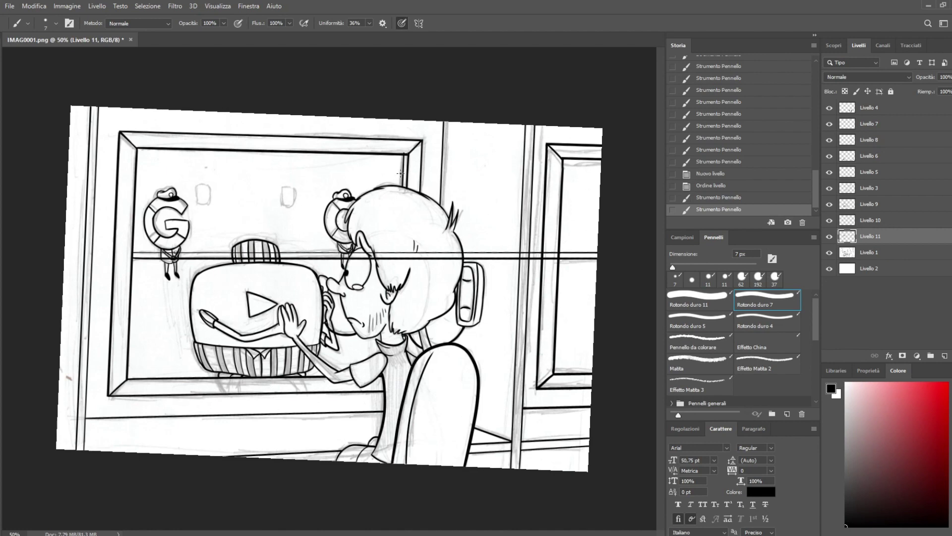
Erase the trim lines where they cross the seated character's head and the wall between the two windows
{"action": "key", "text": "ctrl+1"}
{"action": "key", "text": "e"}
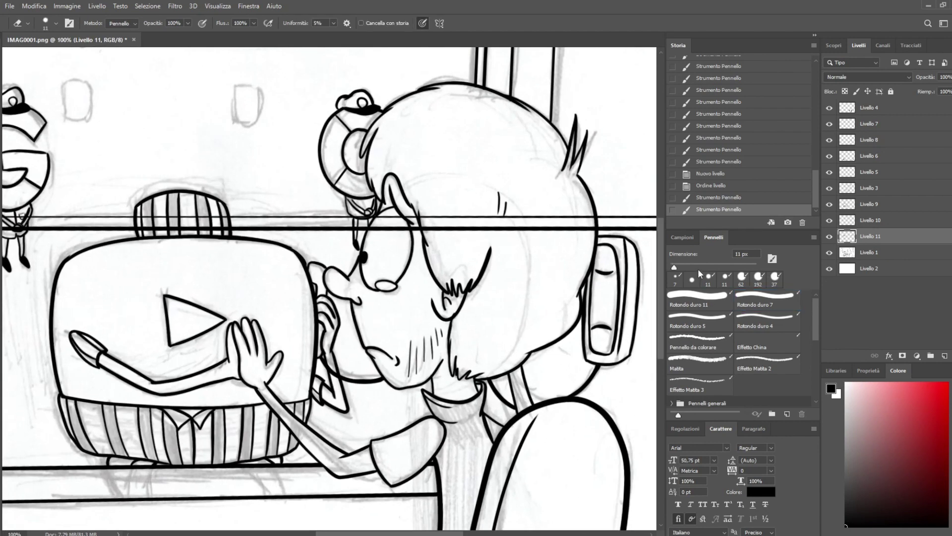
{"action": "mouse_move", "coordinate": [468, 245]}
{"action": "left_mouse_down"}
{"action": "mouse_move", "coordinate": [401, 244]}
{"action": "mouse_move", "coordinate": [397, 225]}
{"action": "mouse_move", "coordinate": [385, 238]}
{"action": "mouse_move", "coordinate": [489, 264]}
{"action": "mouse_move", "coordinate": [509, 202]}
{"action": "left_mouse_up"}
{"action": "key", "text": "space"}
{"action": "mouse_move", "coordinate": [524, 184]}
{"action": "left_mouse_down"}
{"action": "mouse_move", "coordinate": [388, 200]}
{"action": "mouse_move", "coordinate": [465, 255]}
{"action": "mouse_move", "coordinate": [592, 238]}
{"action": "left_mouse_up"}
{"action": "mouse_move", "coordinate": [593, 238]}
{"action": "left_mouse_down"}
{"action": "mouse_move", "coordinate": [449, 224]}
{"action": "mouse_move", "coordinate": [491, 211]}
{"action": "mouse_move", "coordinate": [492, 227]}
{"action": "left_mouse_up"}
{"action": "key", "text": "space"}
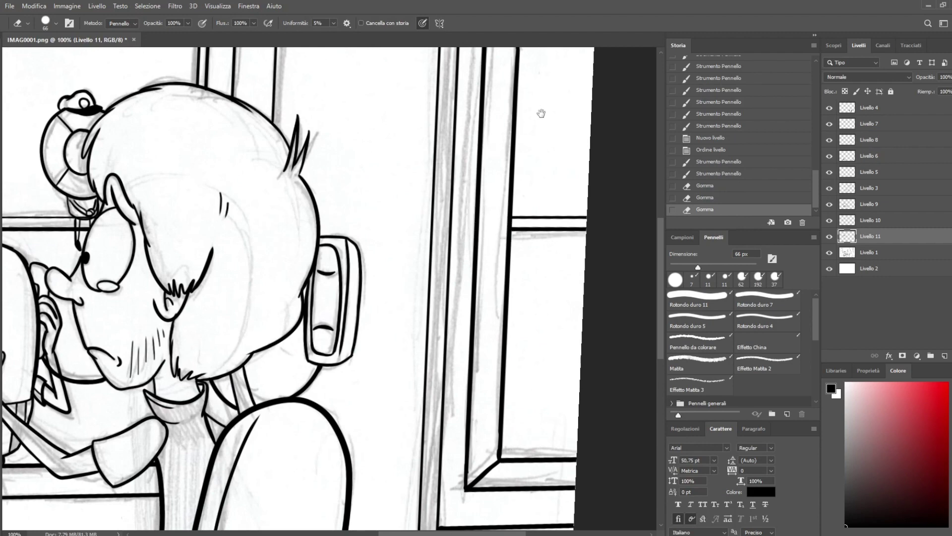
Erase the trim lines overlapping the play-button character's cap and the second G character's body
{"action": "left_click_drag", "start_coordinate": [535, 121], "coordinate": [368, 151]}
{"action": "left_click_drag", "start_coordinate": [164, 248], "coordinate": [531, 278]}
{"action": "mouse_move", "coordinate": [181, 275]}
{"action": "left_mouse_down"}
{"action": "mouse_move", "coordinate": [372, 296]}
{"action": "mouse_move", "coordinate": [517, 288]}
{"action": "left_mouse_up"}
{"action": "mouse_move", "coordinate": [416, 293]}
{"action": "left_mouse_down"}
{"action": "mouse_move", "coordinate": [464, 297]}
{"action": "mouse_move", "coordinate": [464, 269]}
{"action": "mouse_move", "coordinate": [482, 295]}
{"action": "left_mouse_up"}
{"action": "mouse_move", "coordinate": [503, 231]}
{"action": "left_mouse_down"}
{"action": "mouse_move", "coordinate": [468, 208]}
{"action": "mouse_move", "coordinate": [349, 177]}
{"action": "left_mouse_up"}
{"action": "left_click", "coordinate": [457, 231]}
{"action": "left_click", "coordinate": [460, 226]}
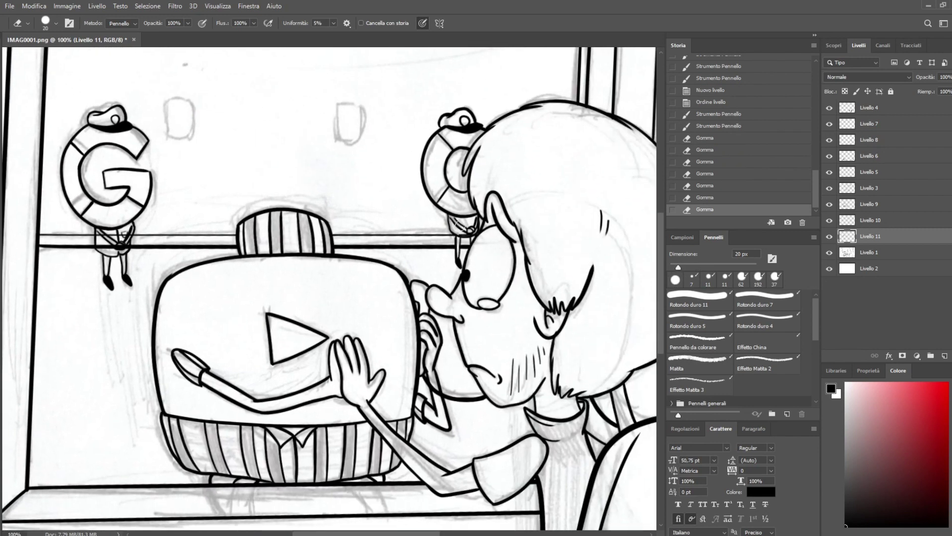
{"action": "left_click", "coordinate": [472, 216]}
{"action": "scroll", "coordinate": [342, 312], "scroll_direction": "up", "scroll_amount": 3}
{"action": "scroll", "coordinate": [342, 312], "scroll_direction": "left", "scroll_amount": 6}
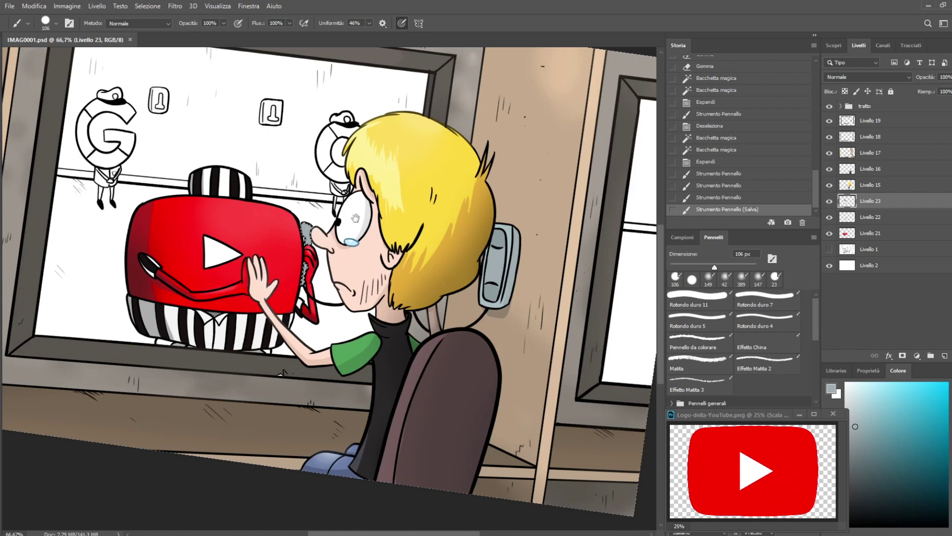
Repaint the lower part of the play-button character's phone handset with a neutral grey on Livello 23
{"action": "left_click_drag", "start_coordinate": [344, 225], "coordinate": [471, 268]}
{"action": "key", "text": "ctrl+plus"}
{"action": "key", "text": "ctrl+plus"}
{"action": "left_click_drag", "start_coordinate": [560, 273], "coordinate": [430, 188]}
{"action": "left_click_drag", "start_coordinate": [518, 319], "coordinate": [527, 268]}
{"action": "left_click_drag", "start_coordinate": [500, 223], "coordinate": [545, 192]}
{"action": "key", "text": "ctrl+z"}
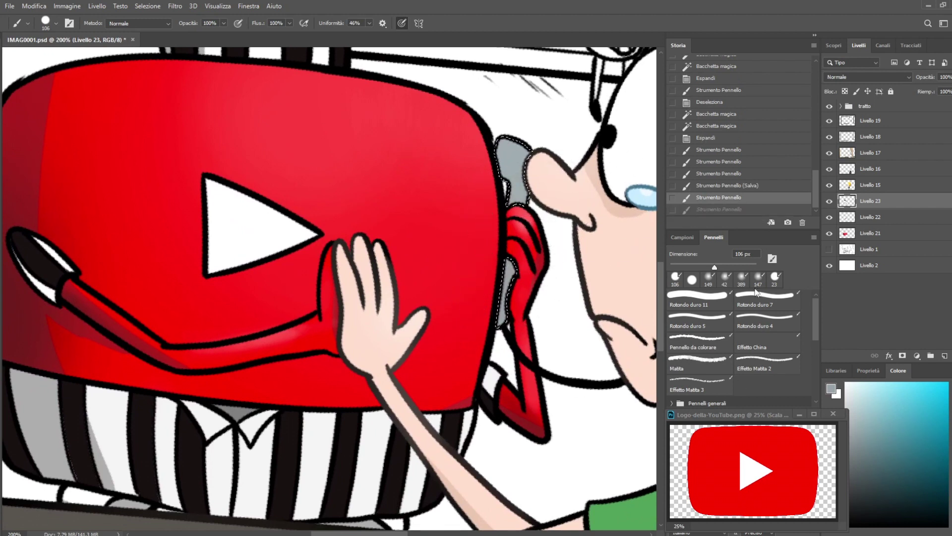
{"action": "left_click", "coordinate": [57, 25]}
{"action": "left_click", "coordinate": [506, 295], "text": "alt"}
{"action": "left_click", "coordinate": [521, 256]}
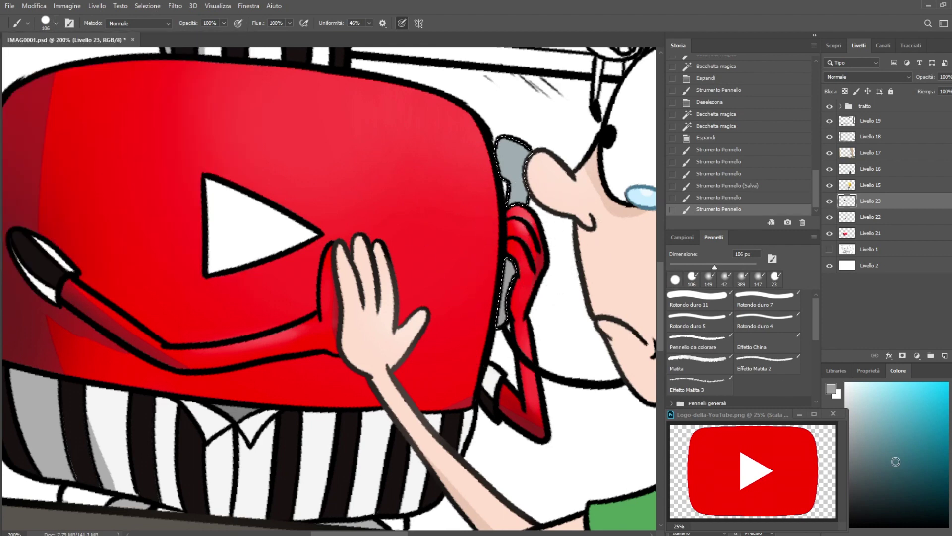
{"action": "left_click_drag", "start_coordinate": [502, 320], "coordinate": [510, 291]}
Brush faint white highlights onto the selected handset with the soft 149 px brush at 4% opacity
{"action": "left_click", "coordinate": [846, 384]}
{"action": "left_click", "coordinate": [709, 279]}
{"action": "left_click_drag", "start_coordinate": [498, 148], "coordinate": [522, 143]}
{"action": "left_click_drag", "start_coordinate": [524, 140], "coordinate": [532, 143]}
{"action": "left_click_drag", "start_coordinate": [533, 141], "coordinate": [536, 144]}
{"action": "left_click_drag", "start_coordinate": [537, 142], "coordinate": [540, 145]}
{"action": "mouse_move", "coordinate": [568, 262]}
{"action": "left_mouse_down"}
{"action": "mouse_move", "coordinate": [558, 152]}
{"action": "mouse_move", "coordinate": [580, 283]}
{"action": "mouse_move", "coordinate": [620, 115]}
{"action": "left_mouse_up"}
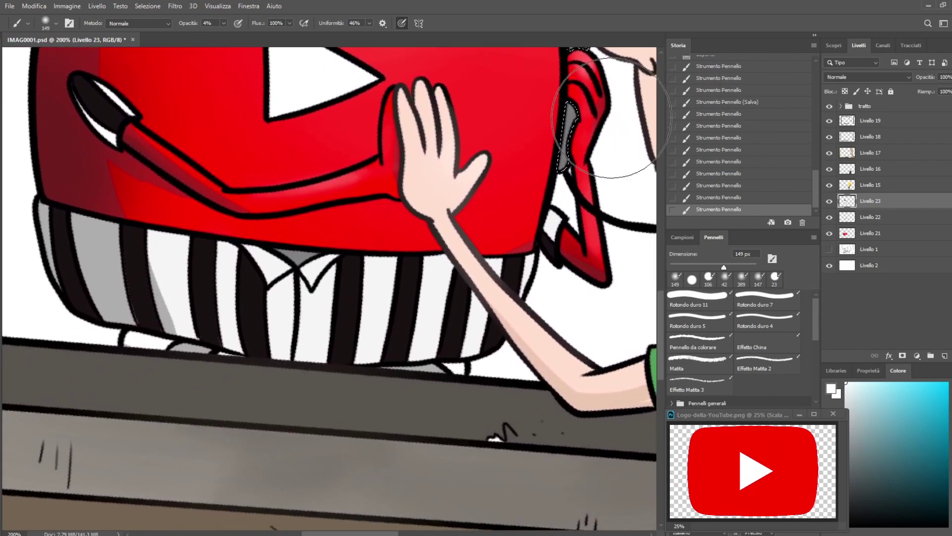
Make Livello 19 the active layer with a hard round brush and clear the selection
{"action": "key", "text": "ctrl+minus"}
{"action": "scroll", "coordinate": [588, 170], "scroll_direction": "up", "scroll_amount": 3}
{"action": "scroll", "coordinate": [576, 149], "scroll_direction": "down", "scroll_amount": 3}
{"action": "left_click", "coordinate": [829, 137]}
{"action": "left_click", "coordinate": [829, 136]}
{"action": "left_click", "coordinate": [829, 136]}
{"action": "left_click", "coordinate": [829, 136]}
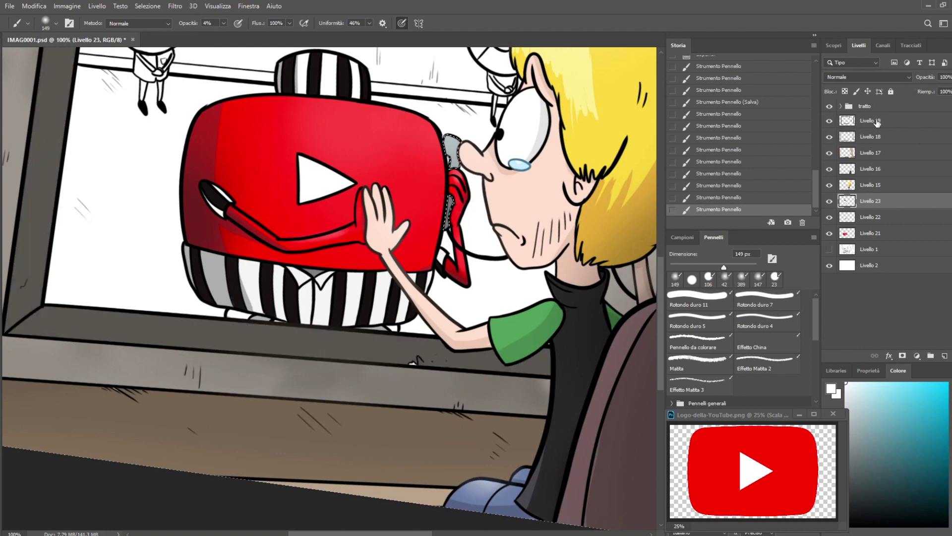
{"action": "left_click", "coordinate": [870, 121]}
{"action": "left_click", "coordinate": [692, 280]}
{"action": "key", "text": "ctrl+d"}
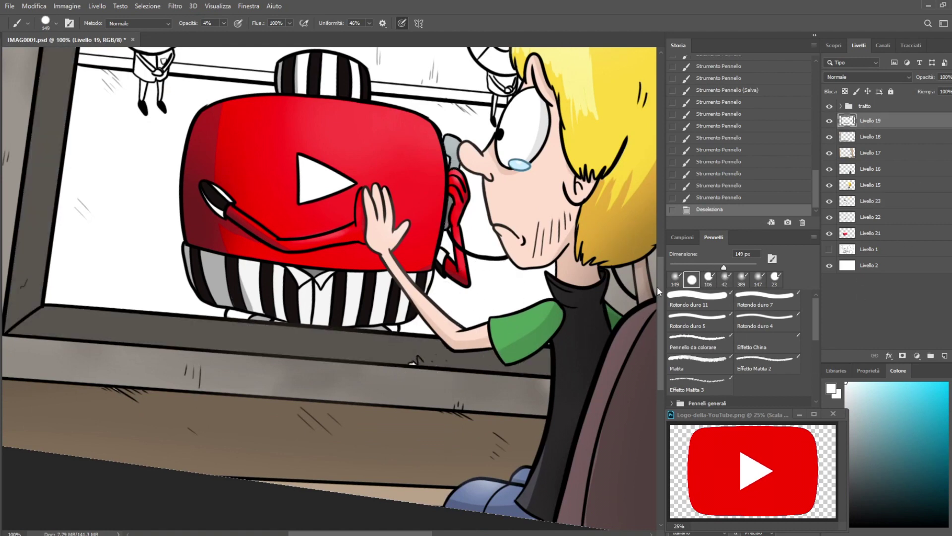
Cover the white spot on the window frame's lower edge with grey sampled from the frame, using a 30 px brush at 100% opacity
{"action": "left_click", "coordinate": [419, 364]}
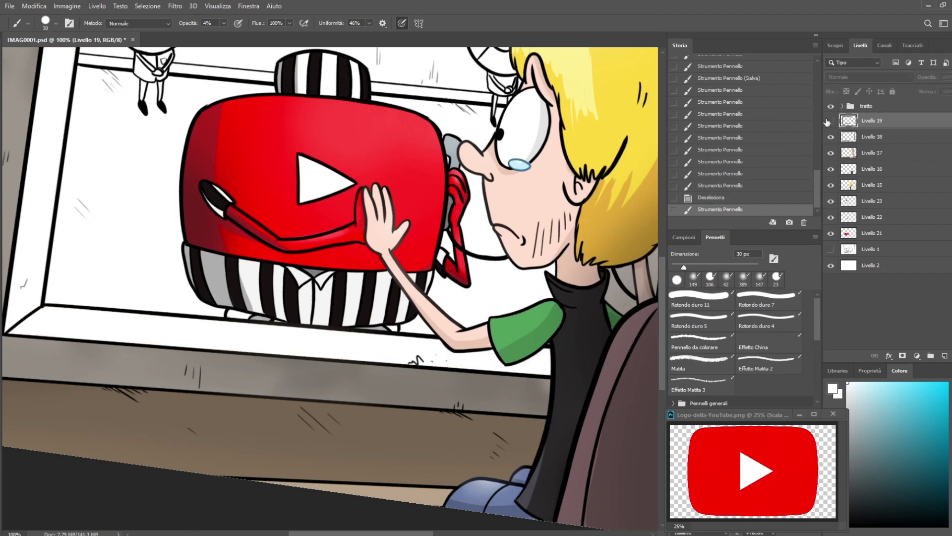
{"action": "left_click_drag", "start_coordinate": [224, 23], "coordinate": [238, 40]}
{"action": "left_click", "coordinate": [410, 359]}
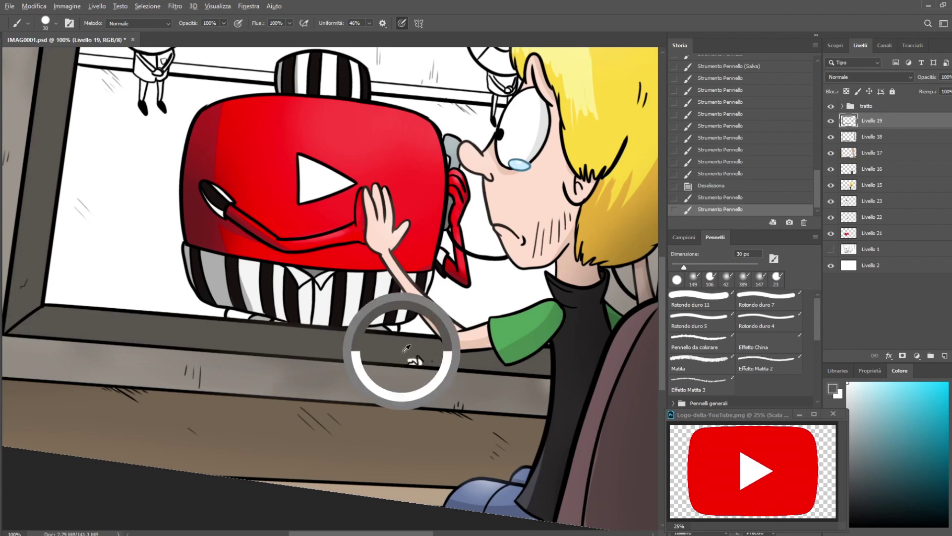
{"action": "left_click", "coordinate": [418, 364]}
{"action": "key", "text": "ctrl+minus"}
{"action": "key", "text": "ctrl+minus"}
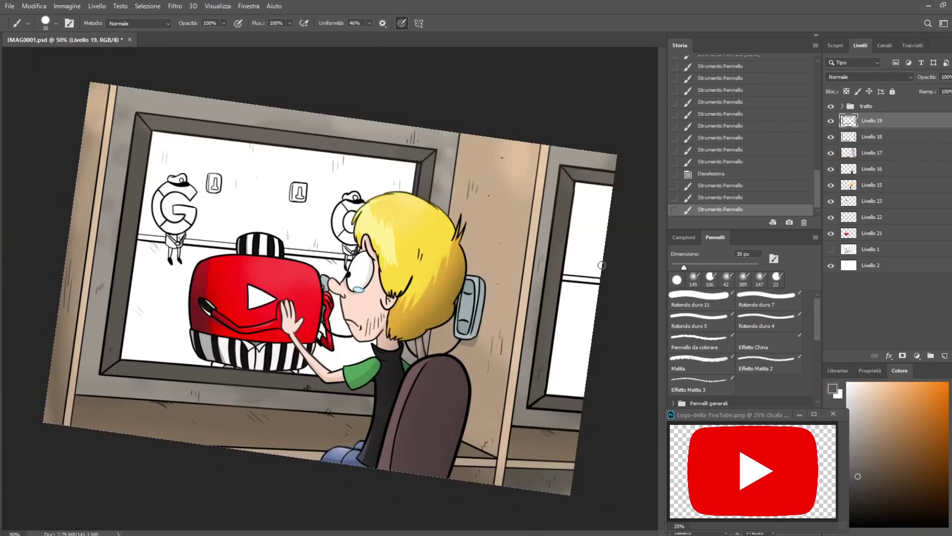
Straighten the canvas, make Livello 23 the active layer and lock its transparent pixels
{"action": "key", "text": "Escape"}
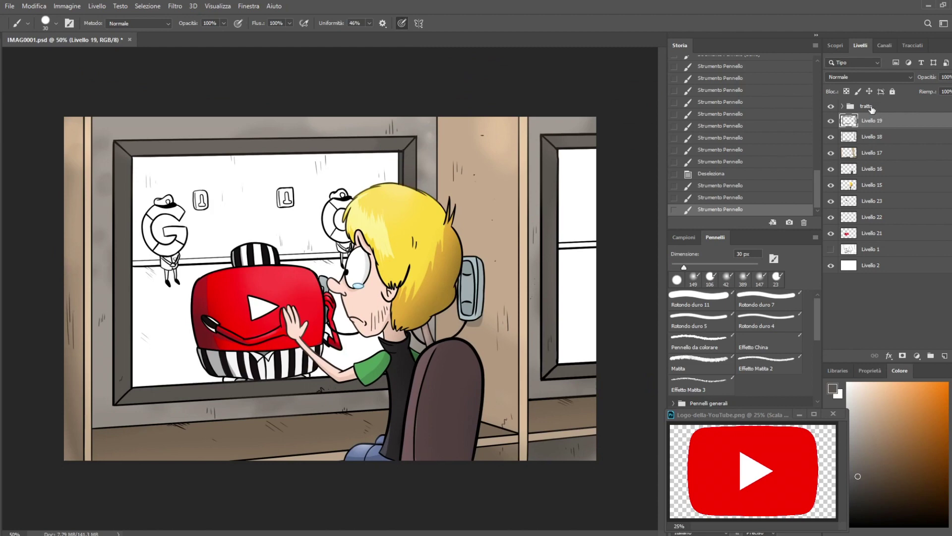
{"action": "key", "text": "ctrl+plus"}
{"action": "key", "text": "ctrl+plus"}
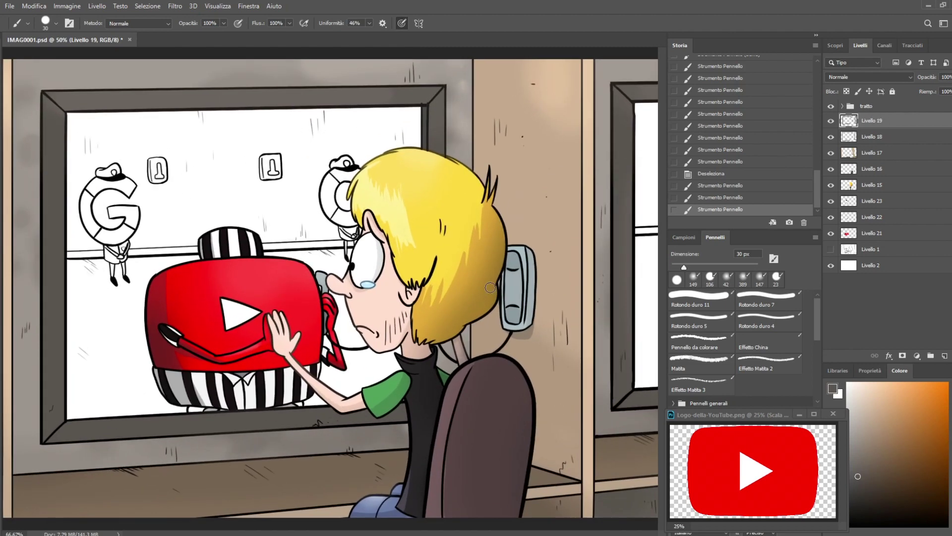
{"action": "left_click_drag", "start_coordinate": [405, 344], "coordinate": [538, 263]}
{"action": "left_click", "coordinate": [831, 218]}
{"action": "left_click", "coordinate": [831, 234]}
{"action": "left_click", "coordinate": [832, 233]}
{"action": "left_click", "coordinate": [831, 201]}
{"action": "left_click", "coordinate": [831, 201]}
{"action": "left_click", "coordinate": [880, 199]}
{"action": "left_click", "coordinate": [846, 92]}
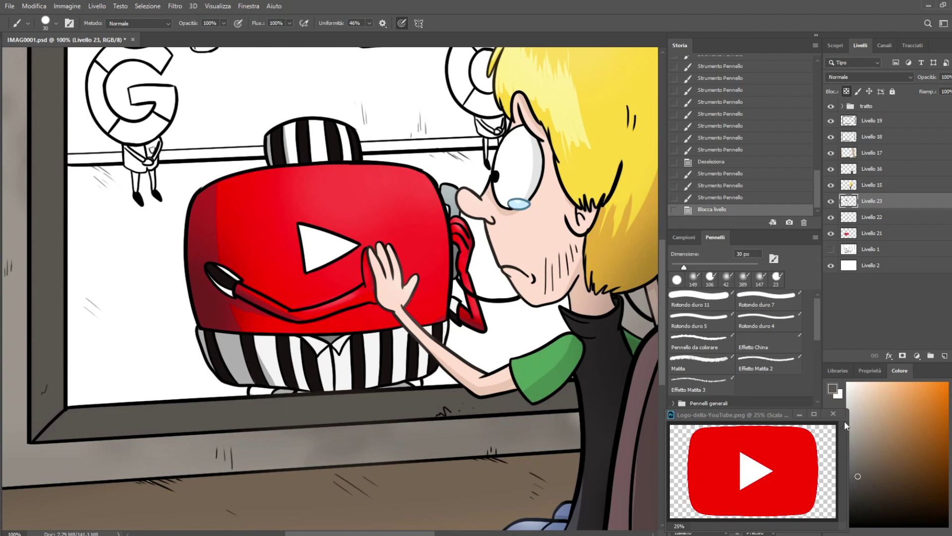
Brush soft white highlights over the play-button character's striped suit and cap with the 149 px brush at 4% opacity
{"action": "left_click", "coordinate": [847, 383]}
{"action": "left_click", "coordinate": [693, 279]}
{"action": "key", "text": "0"}
{"action": "key", "text": "4"}
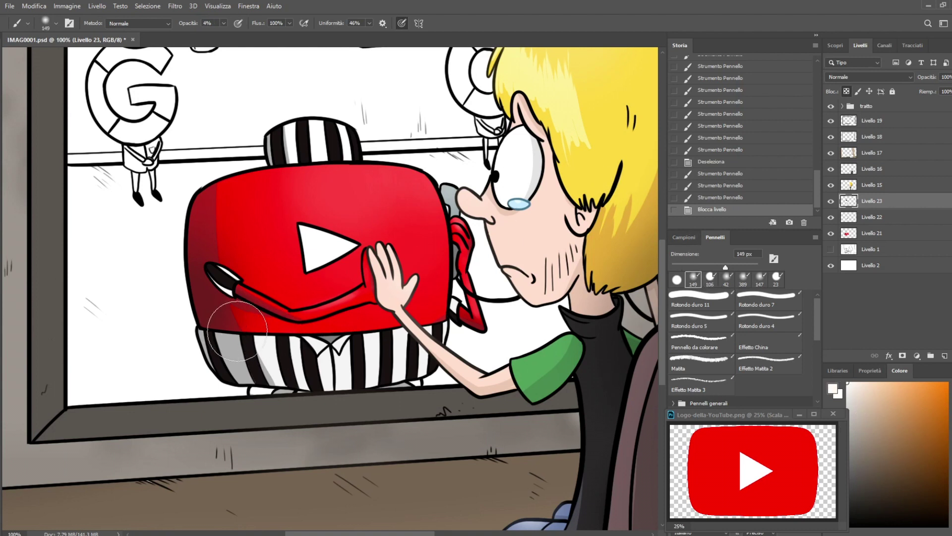
{"action": "left_click_drag", "start_coordinate": [342, 298], "coordinate": [287, 310]}
{"action": "left_click_drag", "start_coordinate": [454, 291], "coordinate": [409, 285]}
{"action": "mouse_move", "coordinate": [409, 285]}
{"action": "left_mouse_down"}
{"action": "mouse_move", "coordinate": [438, 279]}
{"action": "mouse_move", "coordinate": [466, 331]}
{"action": "mouse_move", "coordinate": [454, 303]}
{"action": "left_mouse_up"}
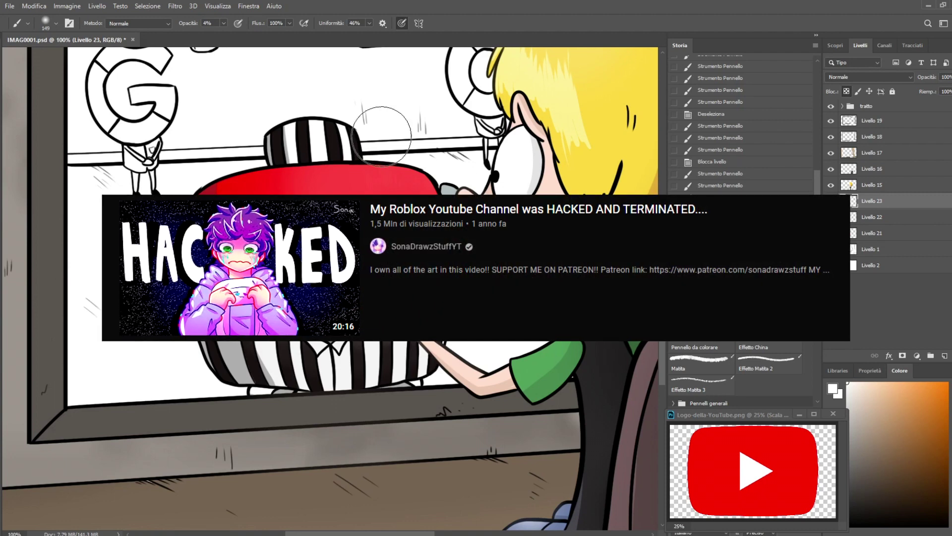
{"action": "mouse_move", "coordinate": [342, 153]}
{"action": "left_mouse_down"}
{"action": "mouse_move", "coordinate": [267, 167]}
{"action": "mouse_move", "coordinate": [357, 161]}
{"action": "left_mouse_up"}
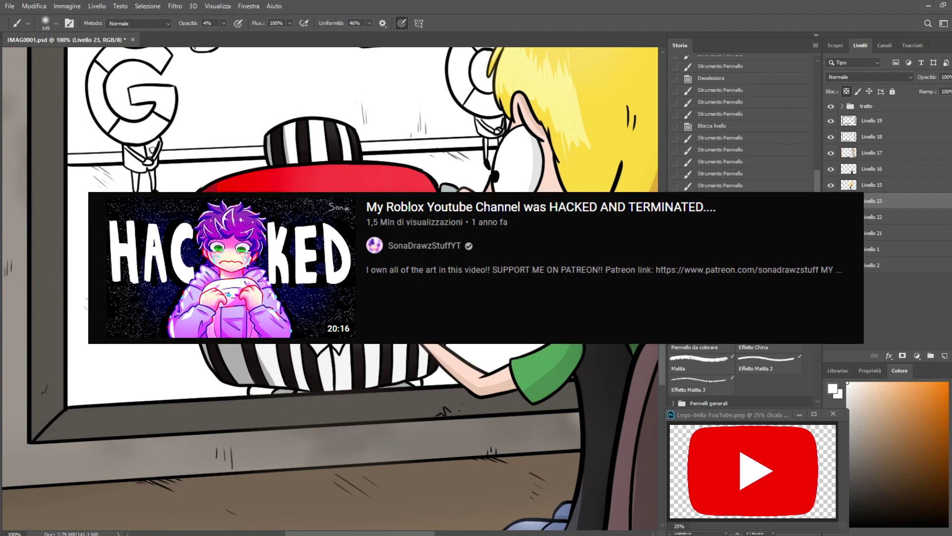
{"action": "left_click_drag", "start_coordinate": [396, 357], "coordinate": [382, 327]}
Shade the lower edge of the striped suit with black sampled from its stripes, using the soft 149 px brush at 4% opacity
{"action": "left_click", "coordinate": [256, 365], "text": "alt"}
{"action": "mouse_move", "coordinate": [223, 342]}
{"action": "left_mouse_down"}
{"action": "mouse_move", "coordinate": [218, 365]}
{"action": "mouse_move", "coordinate": [233, 385]}
{"action": "left_mouse_up"}
{"action": "left_click_drag", "start_coordinate": [213, 352], "coordinate": [240, 390]}
{"action": "mouse_move", "coordinate": [240, 390]}
{"action": "left_mouse_down"}
{"action": "mouse_move", "coordinate": [223, 367]}
{"action": "mouse_move", "coordinate": [243, 386]}
{"action": "mouse_move", "coordinate": [247, 339]}
{"action": "mouse_move", "coordinate": [293, 389]}
{"action": "mouse_move", "coordinate": [365, 360]}
{"action": "left_mouse_up"}
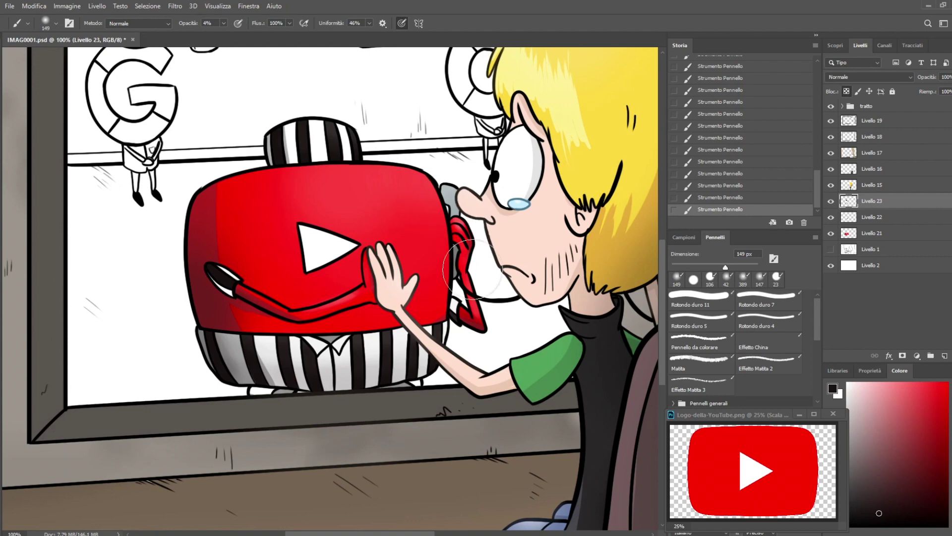
{"action": "left_click_drag", "start_coordinate": [443, 293], "coordinate": [429, 332]}
{"action": "left_click_drag", "start_coordinate": [519, 52], "coordinate": [516, 162]}
{"action": "left_click_drag", "start_coordinate": [592, 214], "coordinate": [471, 91]}
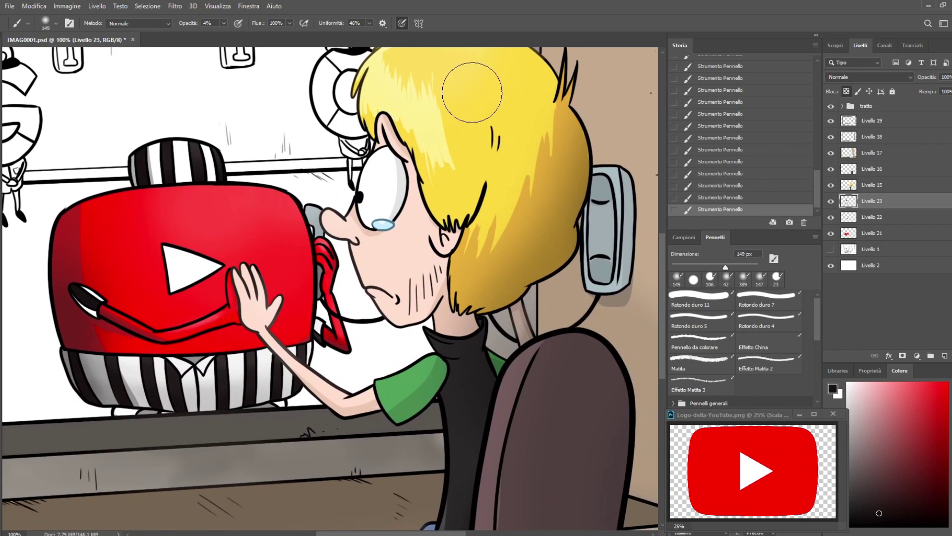
Compare the artwork with and without Livello 23, and close the YouTube logo reference image
{"action": "mouse_move", "coordinate": [364, 168]}
{"action": "left_mouse_down"}
{"action": "mouse_move", "coordinate": [441, 155]}
{"action": "mouse_move", "coordinate": [433, 153]}
{"action": "left_mouse_up"}
{"action": "left_click", "coordinate": [830, 202]}
{"action": "left_click", "coordinate": [830, 203]}
{"action": "left_click", "coordinate": [833, 414]}
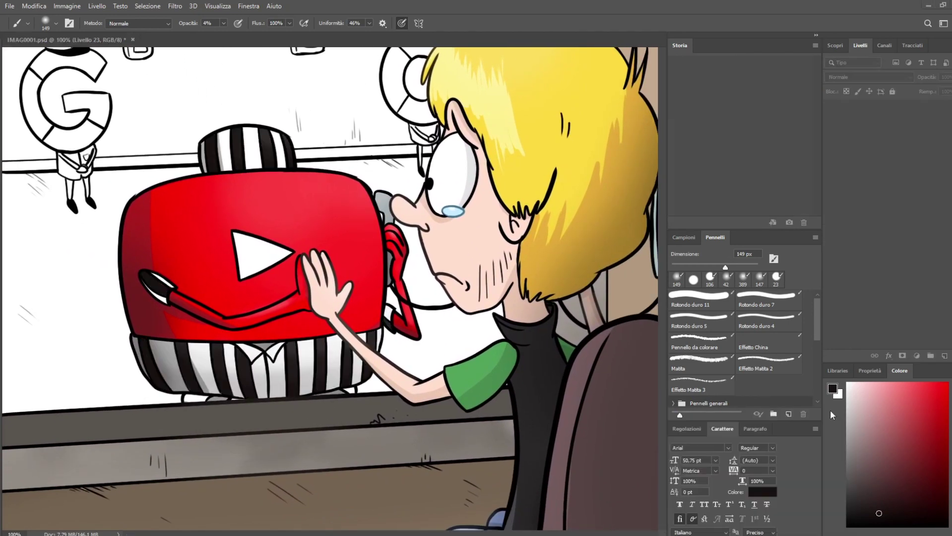
{"action": "left_click_drag", "start_coordinate": [472, 169], "coordinate": [492, 148]}
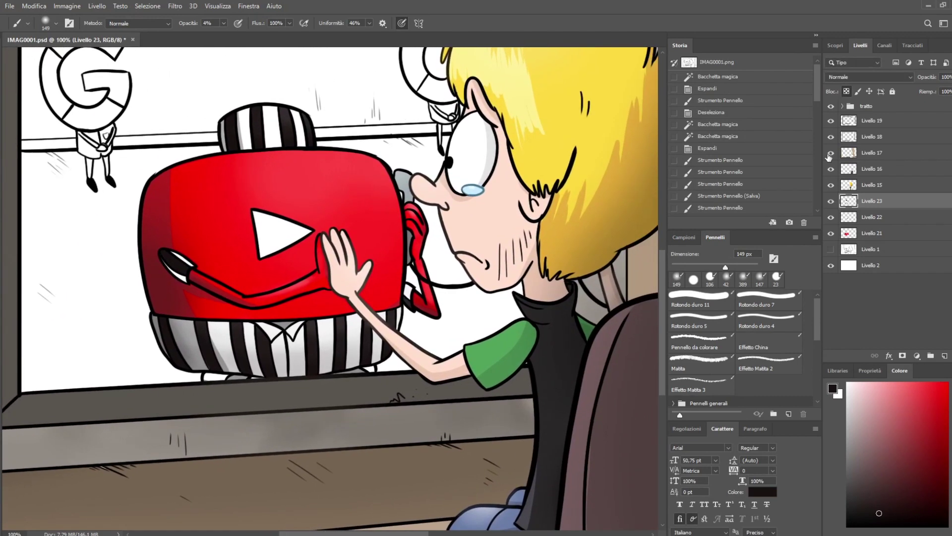
Expand the tratto group, check its line layers by toggling their visibility and make Livello 4 the active layer
{"action": "left_click", "coordinate": [831, 106]}
{"action": "left_click", "coordinate": [831, 106]}
{"action": "left_click", "coordinate": [842, 107]}
{"action": "left_click", "coordinate": [830, 139]}
{"action": "left_click", "coordinate": [831, 139]}
{"action": "left_click", "coordinate": [831, 122]}
{"action": "left_click", "coordinate": [831, 122]}
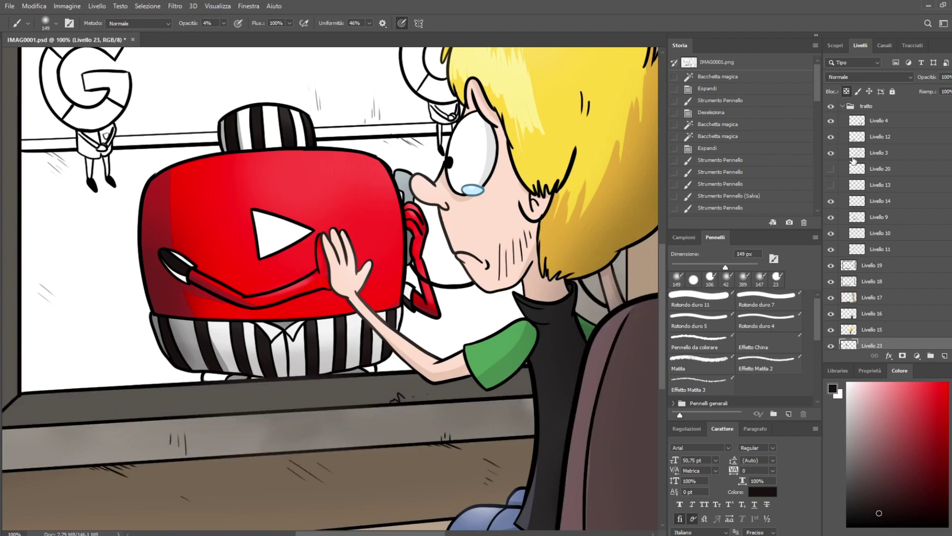
{"action": "left_click", "coordinate": [880, 121]}
Try to tint the chair's outline on Livello 4 with dark brown sampled from the chair, using the 317 px brush
{"action": "key", "text": "ctrl+minus"}
{"action": "key", "text": "ctrl+minus"}
{"action": "left_click", "coordinate": [464, 391], "text": "alt"}
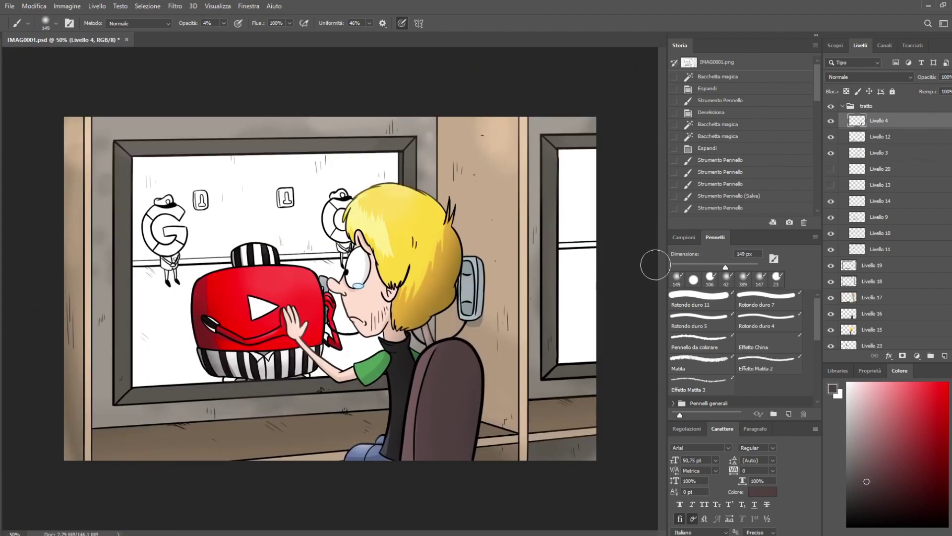
{"action": "left_click_drag", "start_coordinate": [480, 359], "coordinate": [477, 389]}
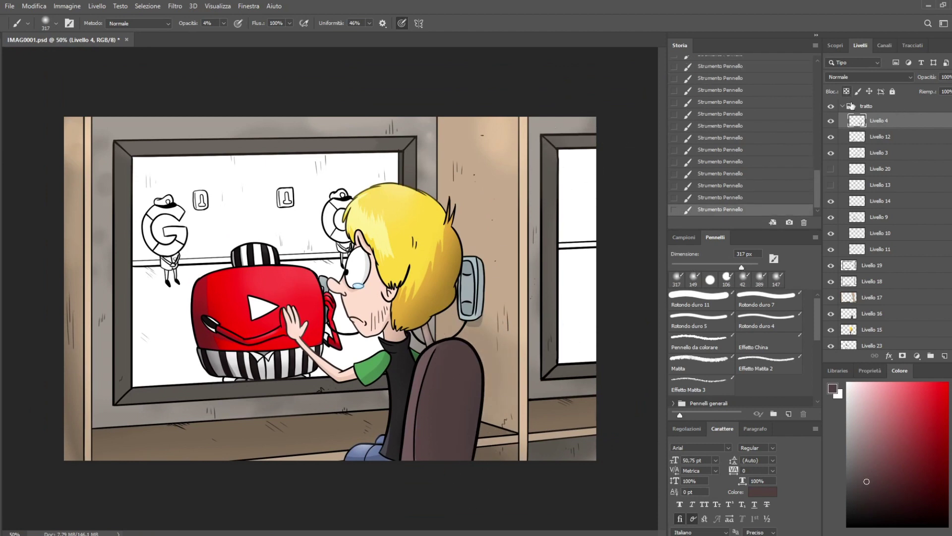
{"action": "key", "text": "ctrl+alt+z"}
{"action": "key", "text": "ctrl+alt+z"}
{"action": "key", "text": "ctrl+alt+z"}
{"action": "key", "text": "ctrl+alt+z"}
{"action": "key", "text": "ctrl+alt+z"}
{"action": "key", "text": "ctrl+alt+z"}
{"action": "key", "text": "ctrl+alt+z"}
Tint the chair's outer outline on Livello 4 with a muted mauve, using the soft 317 px brush at 4% opacity
{"action": "left_click", "coordinate": [869, 113]}
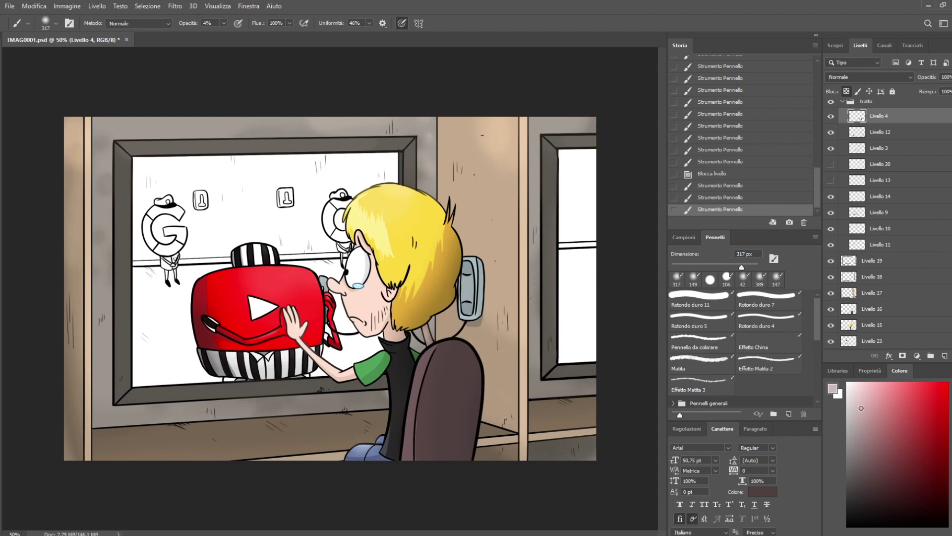
{"action": "left_click_drag", "start_coordinate": [871, 453], "coordinate": [861, 459]}
{"action": "mouse_move", "coordinate": [484, 449]}
{"action": "left_mouse_down"}
{"action": "mouse_move", "coordinate": [468, 437]}
{"action": "mouse_move", "coordinate": [477, 425]}
{"action": "left_mouse_up"}
{"action": "left_click_drag", "start_coordinate": [477, 432], "coordinate": [479, 418]}
{"action": "mouse_move", "coordinate": [480, 418]}
{"action": "left_mouse_down"}
{"action": "mouse_move", "coordinate": [468, 416]}
{"action": "mouse_move", "coordinate": [478, 394]}
{"action": "left_mouse_up"}
{"action": "left_click_drag", "start_coordinate": [479, 402], "coordinate": [481, 379]}
{"action": "mouse_move", "coordinate": [480, 380]}
{"action": "left_mouse_down"}
{"action": "mouse_move", "coordinate": [485, 416]}
{"action": "mouse_move", "coordinate": [457, 478]}
{"action": "mouse_move", "coordinate": [489, 337]}
{"action": "mouse_move", "coordinate": [489, 392]}
{"action": "left_mouse_up"}
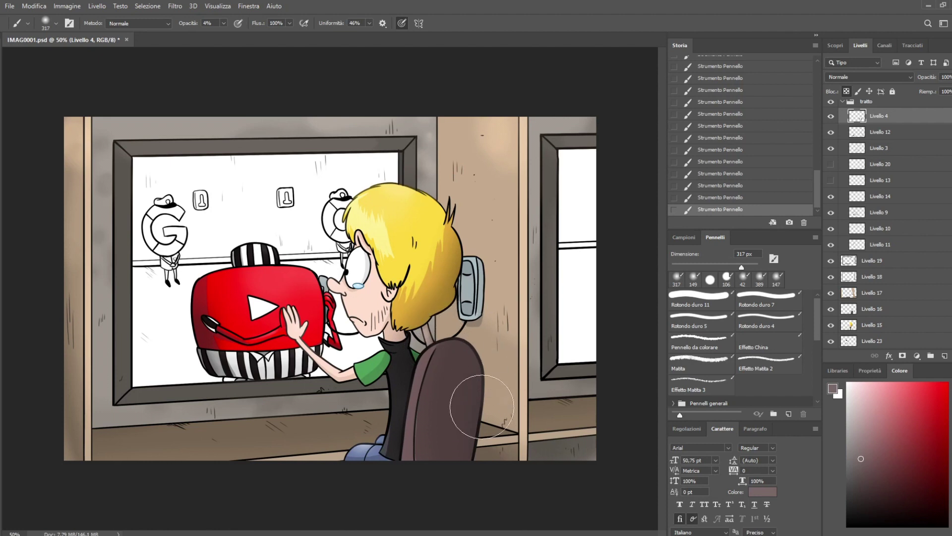
{"action": "key", "text": "alt"}
{"action": "left_click", "coordinate": [484, 439], "text": "alt"}
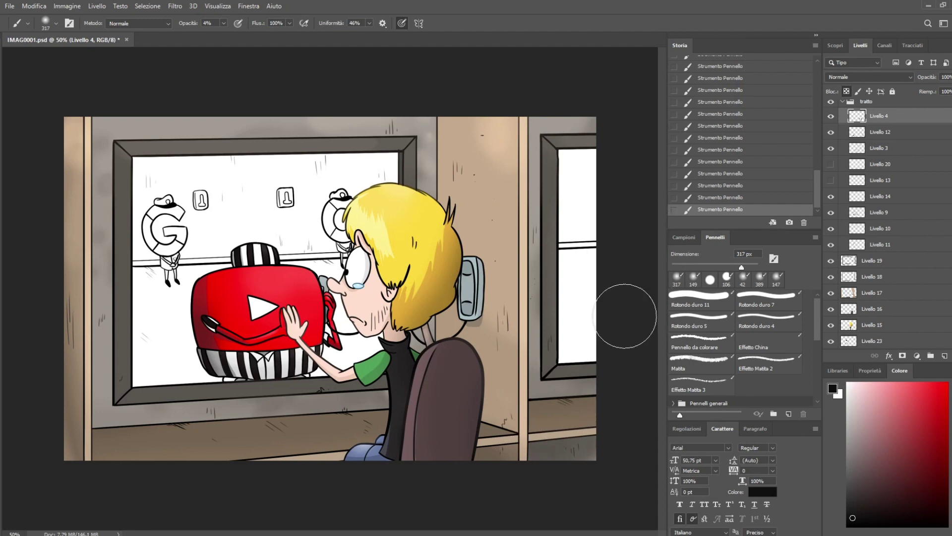
Check Livello 12 and Livello 3, make Livello 3 active, sample the hair's yellow as the brush colour and collapse the tratto group
{"action": "key", "text": "w"}
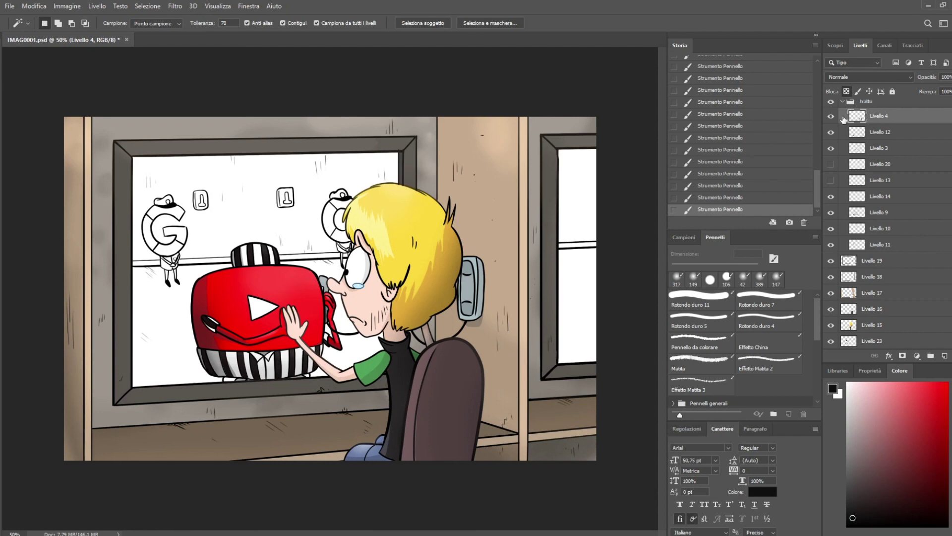
{"action": "left_click", "coordinate": [831, 132]}
{"action": "left_click", "coordinate": [831, 131]}
{"action": "left_click", "coordinate": [832, 148]}
{"action": "left_click", "coordinate": [832, 149]}
{"action": "left_click", "coordinate": [882, 150]}
{"action": "key", "text": "b"}
{"action": "left_click", "coordinate": [411, 183], "text": "alt"}
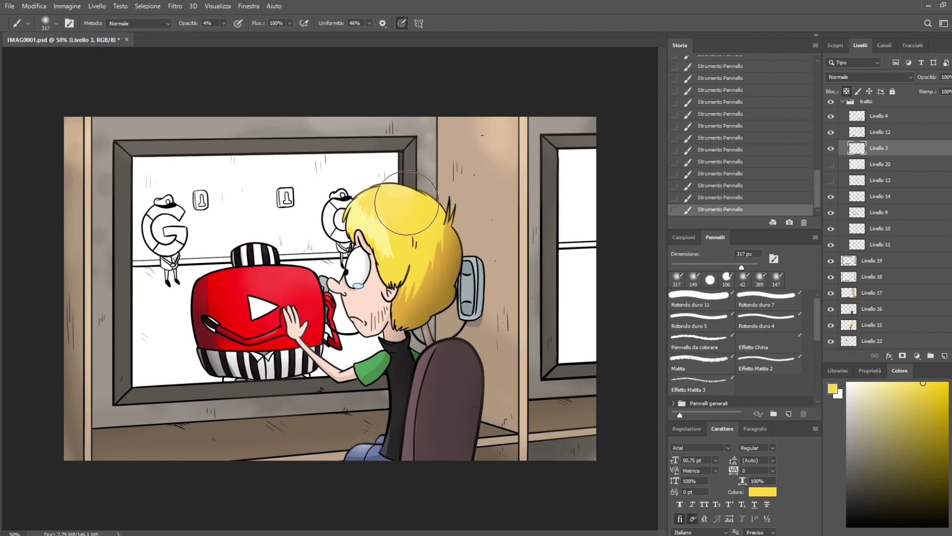
{"action": "left_click", "coordinate": [844, 102]}
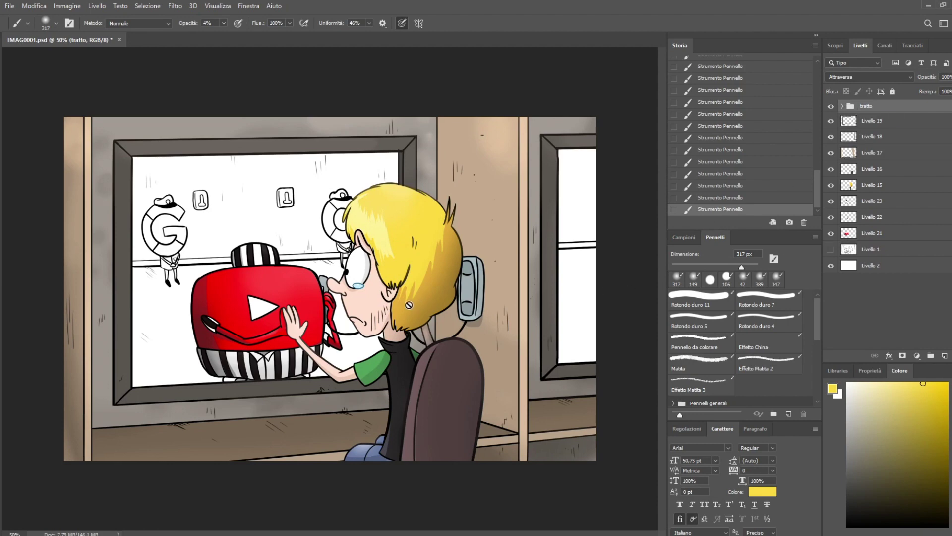
Move Livello 14 below Livello 11 in the tratto group and make Livello 9 the active layer
{"action": "key", "text": "ctrl+plus"}
{"action": "key", "text": "ctrl+plus"}
{"action": "left_click_drag", "start_coordinate": [375, 336], "coordinate": [534, 243]}
{"action": "key", "text": "ctrl+plus"}
{"action": "scroll", "coordinate": [570, 270], "scroll_direction": "down", "scroll_amount": 2}
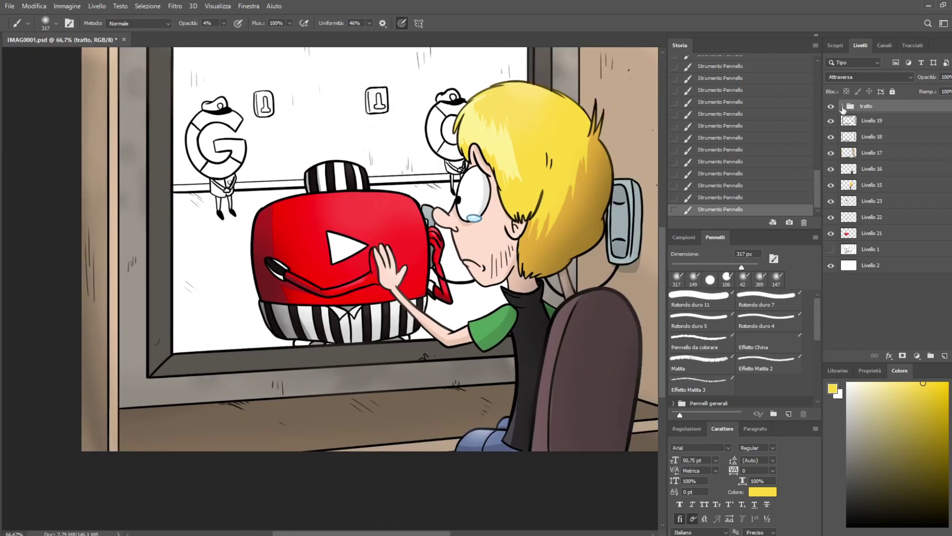
{"action": "left_click", "coordinate": [842, 105]}
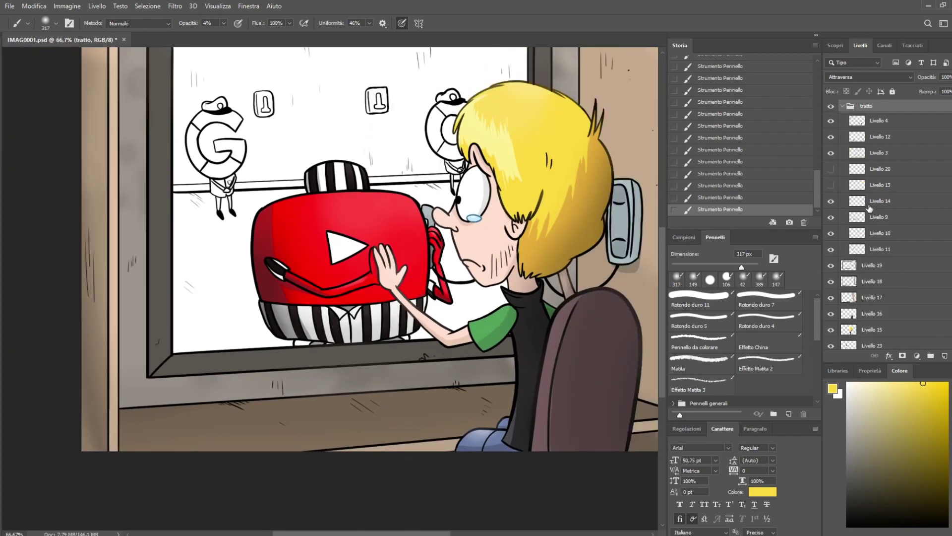
{"action": "left_click", "coordinate": [831, 202]}
{"action": "left_click_drag", "start_coordinate": [860, 201], "coordinate": [875, 249]}
{"action": "left_click", "coordinate": [875, 206]}
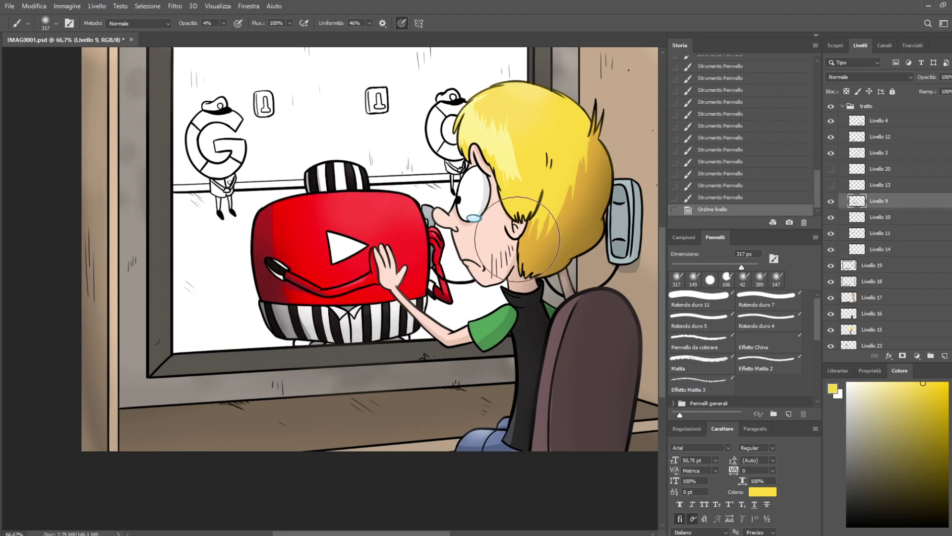
Try to tint the play-button character's outlines on Livello 9 with red sampled from its body
{"action": "left_click", "coordinate": [403, 206], "text": "alt"}
{"action": "mouse_move", "coordinate": [439, 229]}
{"action": "left_mouse_down"}
{"action": "mouse_move", "coordinate": [408, 201]}
{"action": "mouse_move", "coordinate": [432, 224]}
{"action": "left_mouse_up"}
{"action": "mouse_move", "coordinate": [431, 223]}
{"action": "left_mouse_down"}
{"action": "mouse_move", "coordinate": [408, 199]}
{"action": "mouse_move", "coordinate": [430, 222]}
{"action": "left_mouse_up"}
{"action": "mouse_move", "coordinate": [405, 196]}
{"action": "left_mouse_down"}
{"action": "mouse_move", "coordinate": [429, 268]}
{"action": "mouse_move", "coordinate": [404, 167]}
{"action": "mouse_move", "coordinate": [379, 187]}
{"action": "mouse_move", "coordinate": [261, 226]}
{"action": "mouse_move", "coordinate": [298, 200]}
{"action": "mouse_move", "coordinate": [376, 195]}
{"action": "left_mouse_up"}
{"action": "mouse_move", "coordinate": [396, 197]}
{"action": "left_mouse_down"}
{"action": "mouse_move", "coordinate": [432, 217]}
{"action": "mouse_move", "coordinate": [433, 251]}
{"action": "left_mouse_up"}
{"action": "mouse_move", "coordinate": [432, 251]}
{"action": "left_mouse_down"}
{"action": "mouse_move", "coordinate": [334, 280]}
{"action": "mouse_move", "coordinate": [350, 245]}
{"action": "mouse_move", "coordinate": [373, 236]}
{"action": "mouse_move", "coordinate": [435, 257]}
{"action": "mouse_move", "coordinate": [446, 277]}
{"action": "mouse_move", "coordinate": [412, 194]}
{"action": "mouse_move", "coordinate": [398, 207]}
{"action": "mouse_move", "coordinate": [322, 200]}
{"action": "mouse_move", "coordinate": [364, 209]}
{"action": "left_mouse_up"}
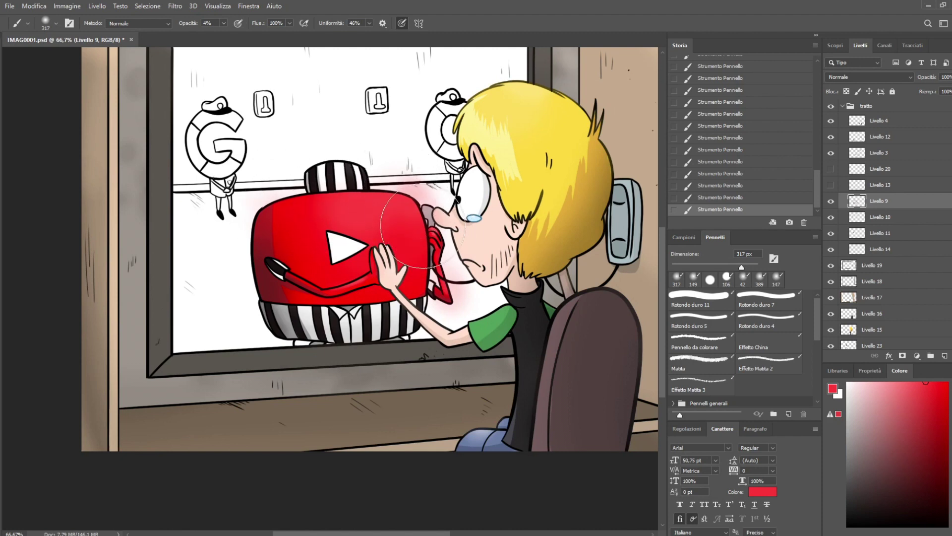
{"action": "left_click_drag", "start_coordinate": [341, 270], "coordinate": [386, 282]}
{"action": "mouse_move", "coordinate": [382, 229]}
{"action": "left_mouse_down"}
{"action": "mouse_move", "coordinate": [312, 295]}
{"action": "mouse_move", "coordinate": [392, 270]}
{"action": "mouse_move", "coordinate": [424, 173]}
{"action": "mouse_move", "coordinate": [449, 247]}
{"action": "mouse_move", "coordinate": [349, 180]}
{"action": "mouse_move", "coordinate": [433, 243]}
{"action": "mouse_move", "coordinate": [435, 270]}
{"action": "left_mouse_up"}
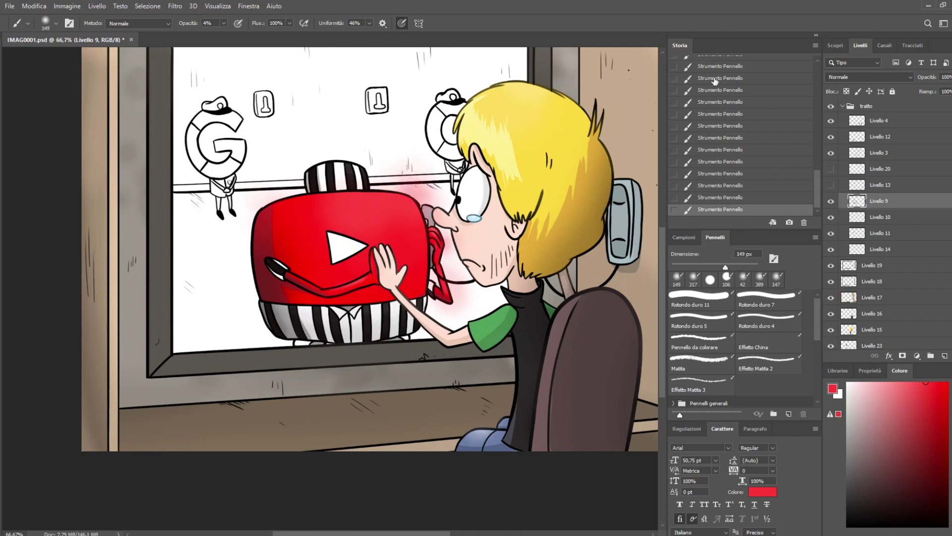
Step back through the document history to remove the red brush strokes from Livello 9
{"action": "mouse_move", "coordinate": [819, 199]}
{"action": "left_mouse_down"}
{"action": "mouse_move", "coordinate": [814, 110]}
{"action": "mouse_move", "coordinate": [818, 117]}
{"action": "left_mouse_up"}
{"action": "left_click", "coordinate": [744, 188]}
{"action": "left_click", "coordinate": [740, 125]}
{"action": "left_click", "coordinate": [751, 87]}
{"action": "left_click_drag", "start_coordinate": [816, 124], "coordinate": [813, 85]}
{"action": "left_click", "coordinate": [749, 94]}
{"action": "left_click", "coordinate": [746, 79]}
Select the leftover red tint around the handset, arm and cord with the Magic Wand and cut it from Livello 9
{"action": "key", "text": "w"}
{"action": "left_click", "coordinate": [418, 238]}
{"action": "key", "text": "ctrl+z"}
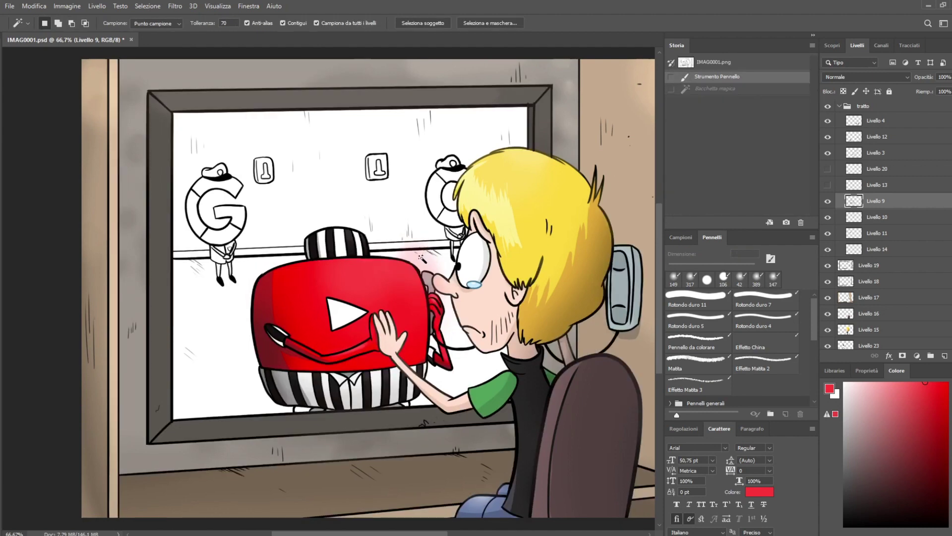
{"action": "left_click", "coordinate": [421, 258]}
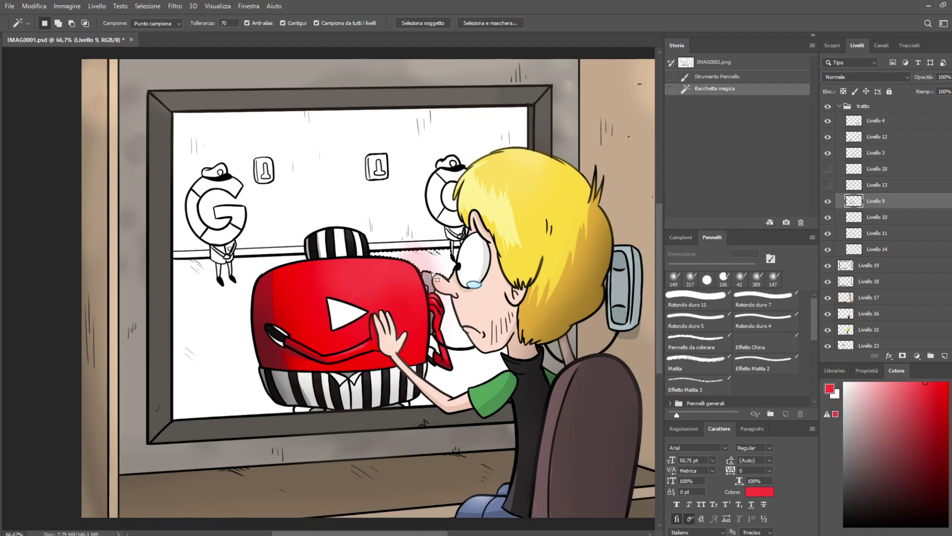
{"action": "key", "text": "ctrl+x"}
{"action": "left_click", "coordinate": [446, 300]}
{"action": "key", "text": "ctrl+x"}
{"action": "left_click", "coordinate": [459, 351]}
{"action": "key", "text": "ctrl+x"}
{"action": "left_click", "coordinate": [475, 366]}
{"action": "key", "text": "ctrl+x"}
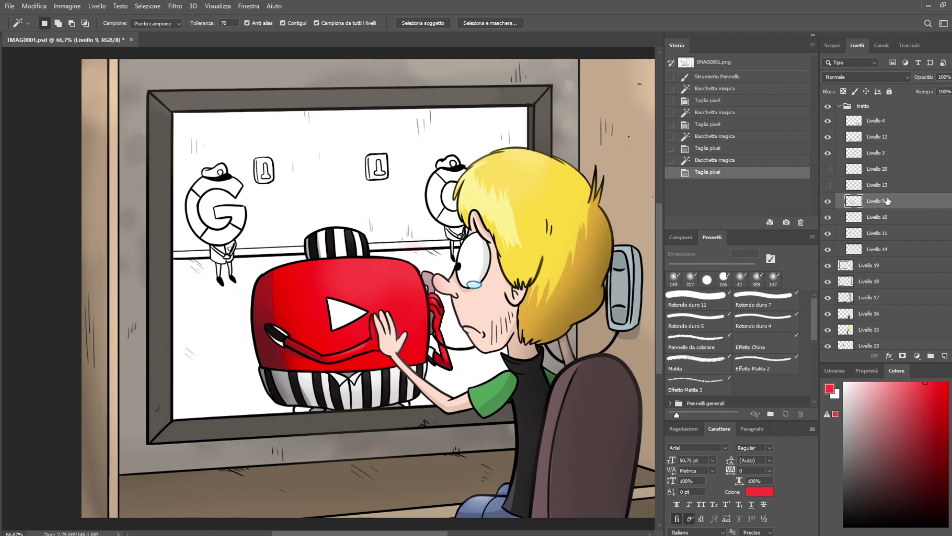
Lock the transparent pixels of Livello 9, 10, 11 and 14, and make Livello 9 active for brushing
{"action": "left_click", "coordinate": [845, 92]}
{"action": "left_click", "coordinate": [897, 250], "text": "shift"}
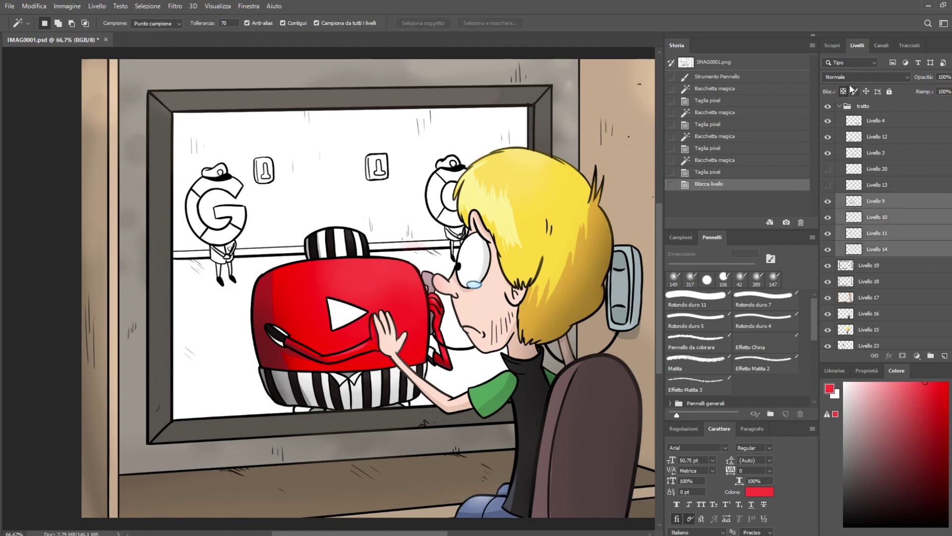
{"action": "left_click", "coordinate": [845, 91]}
{"action": "left_click", "coordinate": [846, 91]}
{"action": "left_click", "coordinate": [877, 200]}
{"action": "key", "text": "b"}
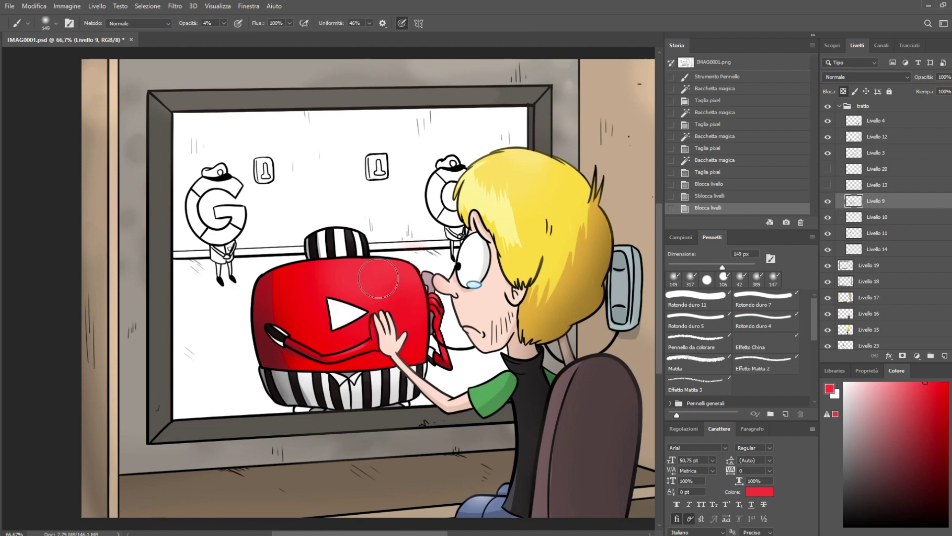
Tint the outline along the play-button body's upper edge red with the soft 149 px brush at 4% opacity
{"action": "mouse_move", "coordinate": [404, 255]}
{"action": "left_mouse_down"}
{"action": "mouse_move", "coordinate": [418, 325]}
{"action": "mouse_move", "coordinate": [418, 270]}
{"action": "left_mouse_up"}
{"action": "mouse_move", "coordinate": [418, 270]}
{"action": "left_mouse_down"}
{"action": "mouse_move", "coordinate": [405, 242]}
{"action": "mouse_move", "coordinate": [392, 253]}
{"action": "mouse_move", "coordinate": [413, 262]}
{"action": "mouse_move", "coordinate": [407, 247]}
{"action": "mouse_move", "coordinate": [423, 270]}
{"action": "mouse_move", "coordinate": [320, 266]}
{"action": "left_mouse_up"}
{"action": "mouse_move", "coordinate": [320, 267]}
{"action": "left_mouse_down"}
{"action": "mouse_move", "coordinate": [300, 269]}
{"action": "mouse_move", "coordinate": [347, 252]}
{"action": "left_mouse_up"}
{"action": "mouse_move", "coordinate": [365, 250]}
{"action": "left_mouse_down"}
{"action": "mouse_move", "coordinate": [320, 260]}
{"action": "mouse_move", "coordinate": [357, 252]}
{"action": "left_mouse_up"}
{"action": "mouse_move", "coordinate": [352, 253]}
{"action": "left_mouse_down"}
{"action": "mouse_move", "coordinate": [286, 268]}
{"action": "mouse_move", "coordinate": [317, 260]}
{"action": "left_mouse_up"}
{"action": "left_click", "coordinate": [391, 303]}
{"action": "left_click", "coordinate": [827, 201]}
{"action": "left_click", "coordinate": [828, 200]}
Tint the outlines of the play-button character's arms with the same red on Livello 9
{"action": "left_click_drag", "start_coordinate": [430, 337], "coordinate": [436, 317]}
{"action": "left_click_drag", "start_coordinate": [436, 316], "coordinate": [459, 375]}
{"action": "left_click_drag", "start_coordinate": [459, 375], "coordinate": [446, 336]}
{"action": "left_click_drag", "start_coordinate": [331, 354], "coordinate": [356, 346]}
{"action": "left_click_drag", "start_coordinate": [356, 346], "coordinate": [371, 341]}
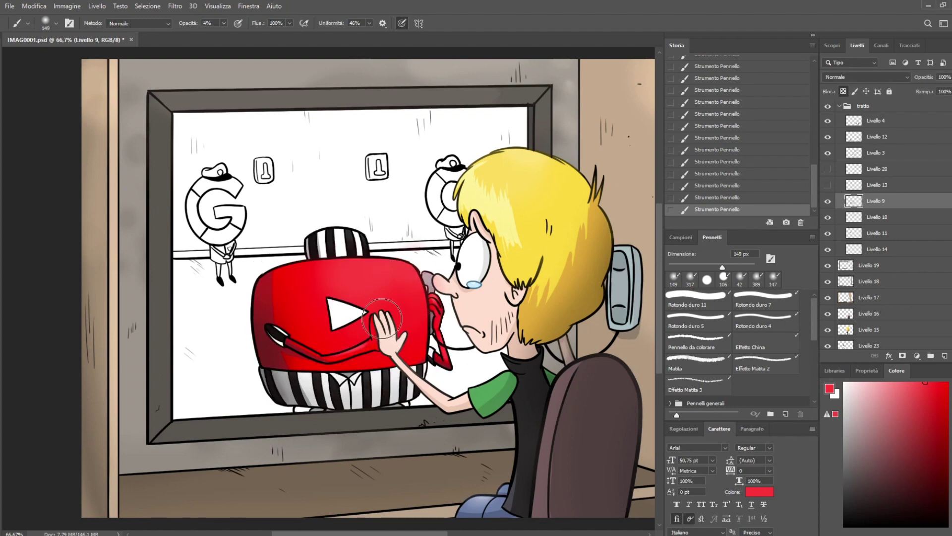
{"action": "left_click", "coordinate": [828, 201]}
{"action": "left_click", "coordinate": [828, 200]}
{"action": "mouse_move", "coordinate": [374, 314]}
{"action": "left_mouse_down"}
{"action": "mouse_move", "coordinate": [331, 300]}
{"action": "mouse_move", "coordinate": [374, 308]}
{"action": "mouse_move", "coordinate": [363, 270]}
{"action": "mouse_move", "coordinate": [399, 153]}
{"action": "mouse_move", "coordinate": [416, 219]}
{"action": "left_mouse_up"}
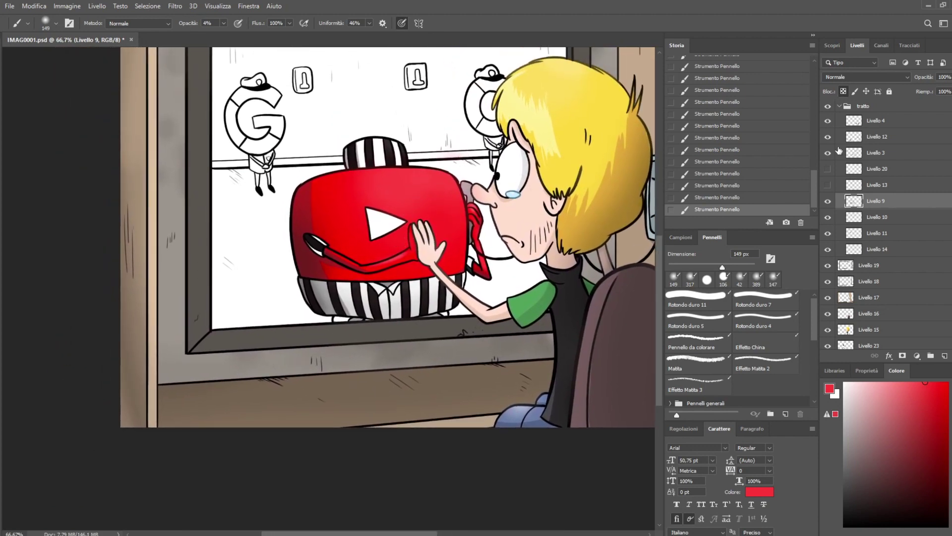
Show the glass-reflection layer Livello 13, make it active with white as the brush colour and lock its transparent pixels
{"action": "left_click", "coordinate": [387, 295], "text": "alt"}
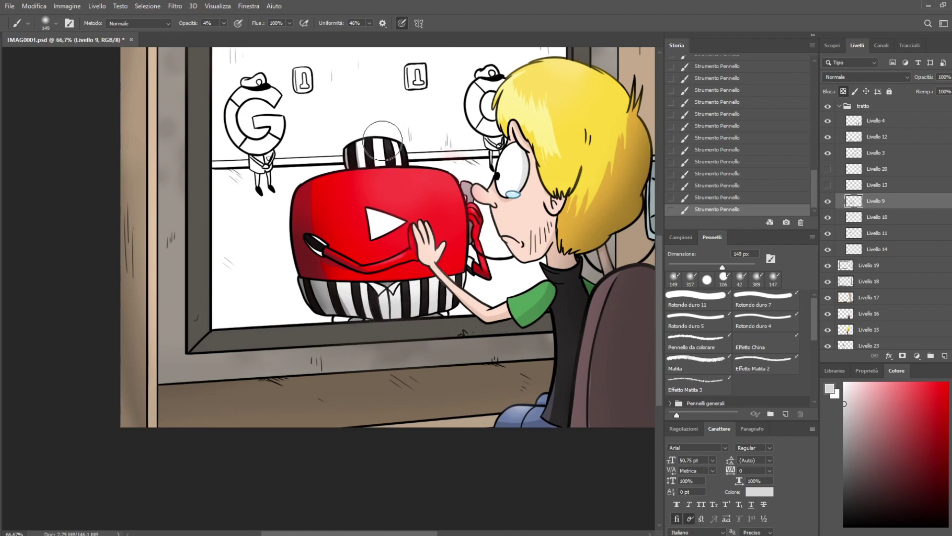
{"action": "left_click_drag", "start_coordinate": [536, 180], "coordinate": [467, 160]}
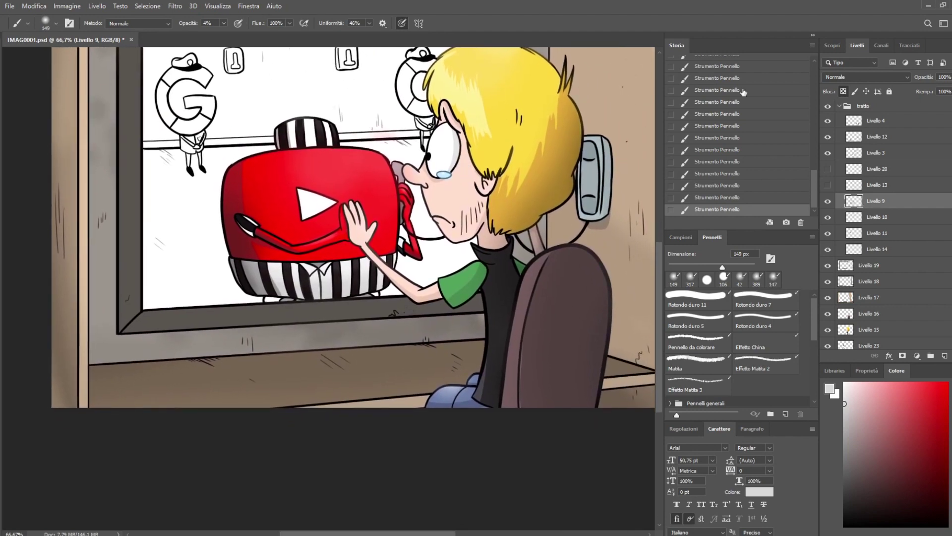
{"action": "left_click", "coordinate": [827, 186]}
{"action": "left_click", "coordinate": [882, 184]}
{"action": "left_click", "coordinate": [465, 262], "text": "alt"}
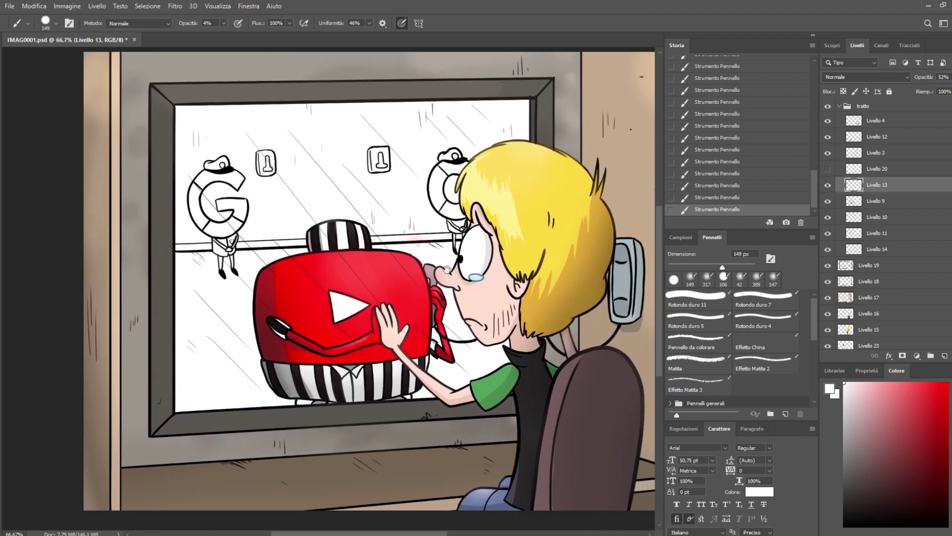
{"action": "left_click_drag", "start_coordinate": [447, 269], "coordinate": [416, 208]}
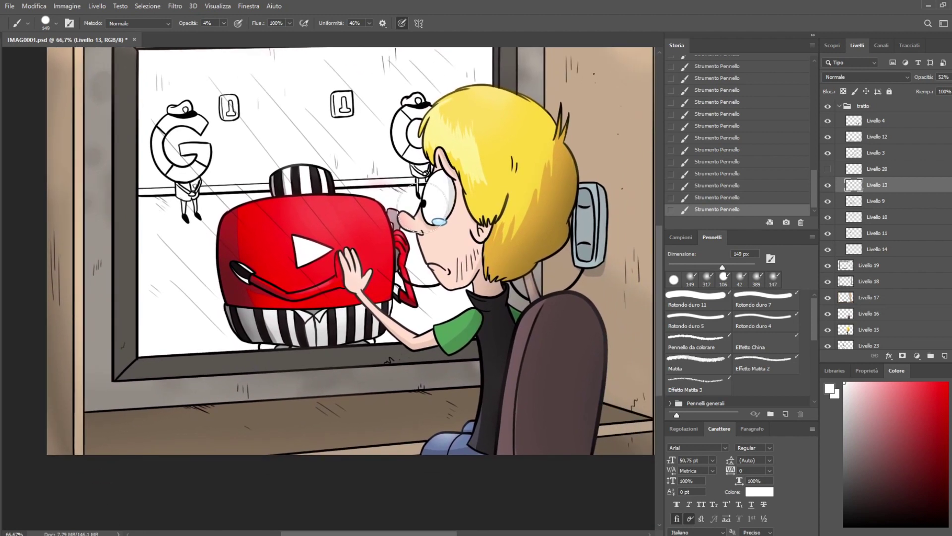
{"action": "key", "text": "ctrl+alt+z"}
{"action": "key", "text": "ctrl+alt+z"}
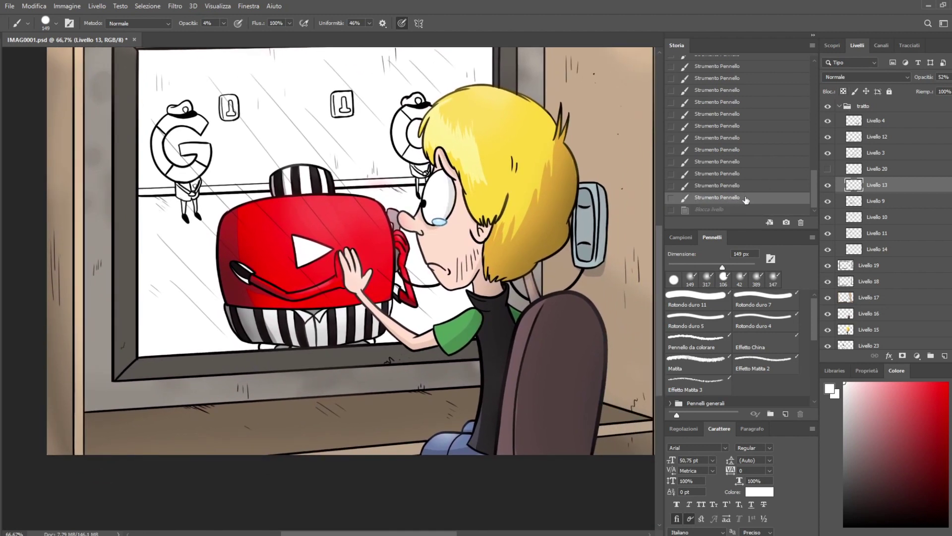
{"action": "key", "text": "ctrl+shift+z"}
{"action": "key", "text": "ctrl+shift+z"}
Recolour the diagonal reflection lines on Livello 13 white with a hard round 90 px brush at 100% opacity
{"action": "left_click", "coordinate": [717, 294]}
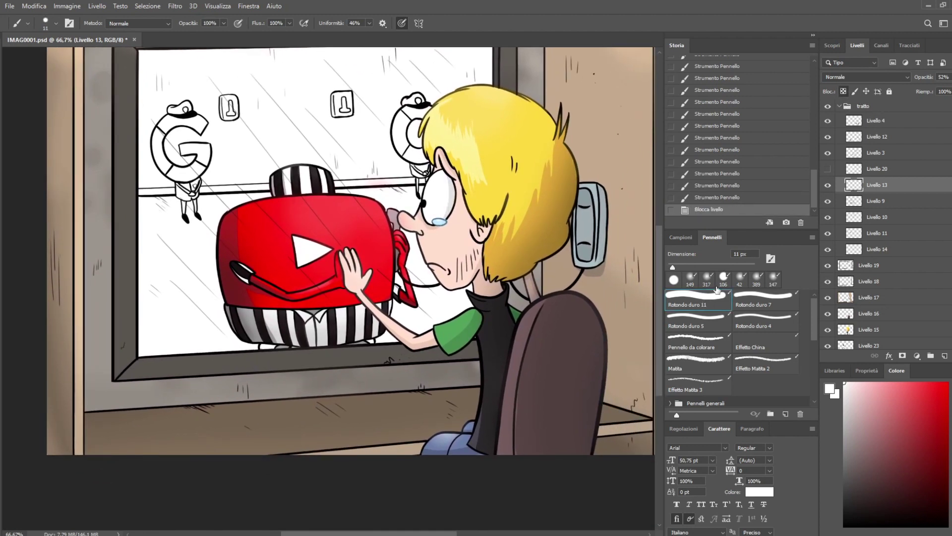
{"action": "left_click", "coordinate": [674, 281]}
{"action": "left_click", "coordinate": [439, 222]}
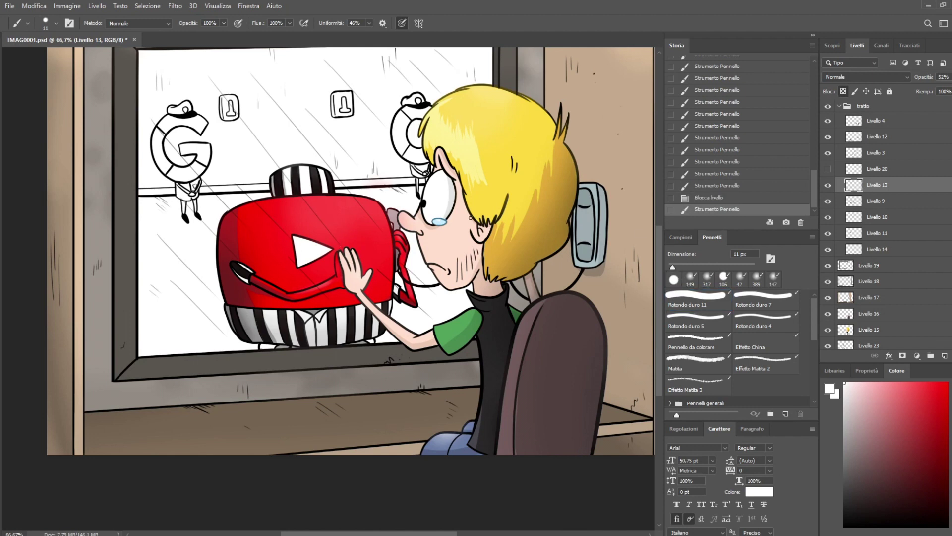
{"action": "left_click", "coordinate": [707, 267]}
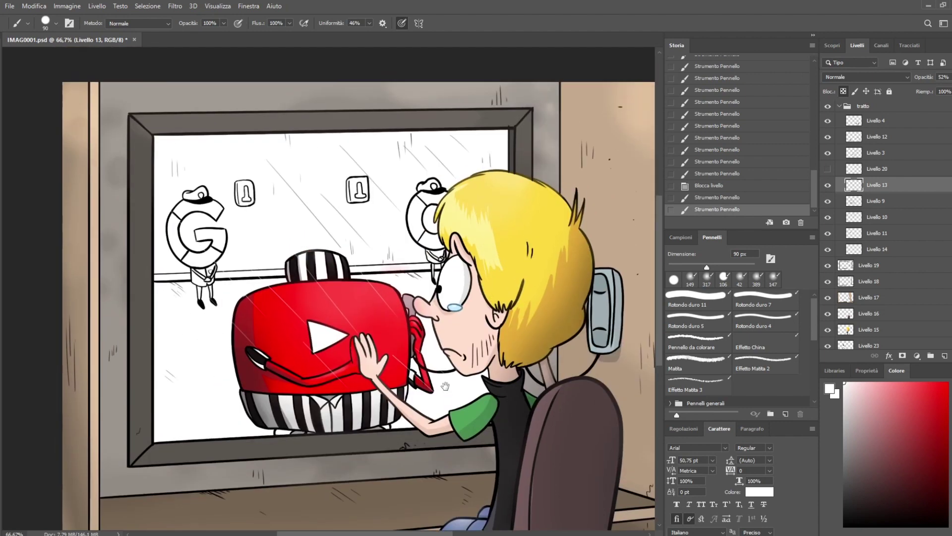
{"action": "mouse_move", "coordinate": [450, 205]}
{"action": "left_mouse_down"}
{"action": "mouse_move", "coordinate": [488, 188]}
{"action": "mouse_move", "coordinate": [459, 129]}
{"action": "left_mouse_up"}
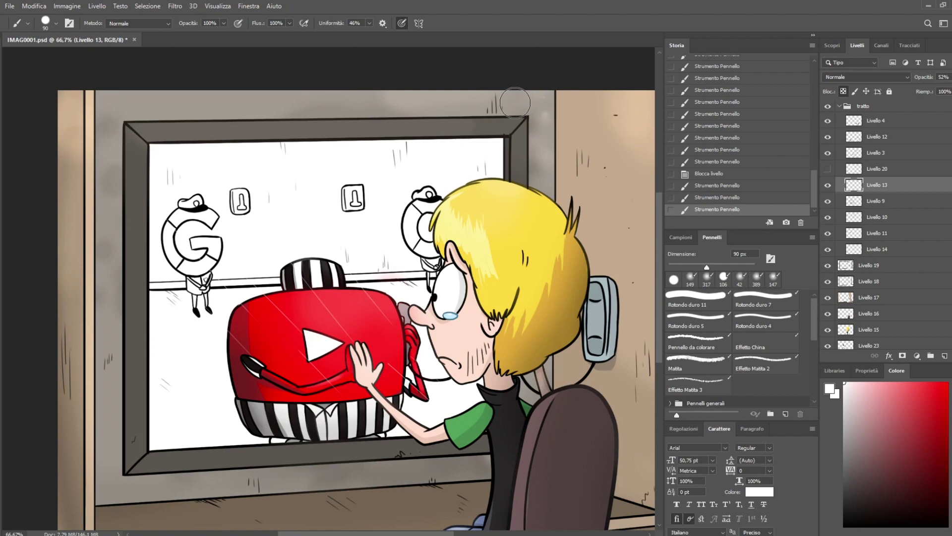
{"action": "left_click_drag", "start_coordinate": [449, 215], "coordinate": [447, 181]}
{"action": "left_click", "coordinate": [828, 187]}
{"action": "left_click", "coordinate": [828, 188]}
{"action": "left_click", "coordinate": [827, 202]}
{"action": "left_click", "coordinate": [828, 202]}
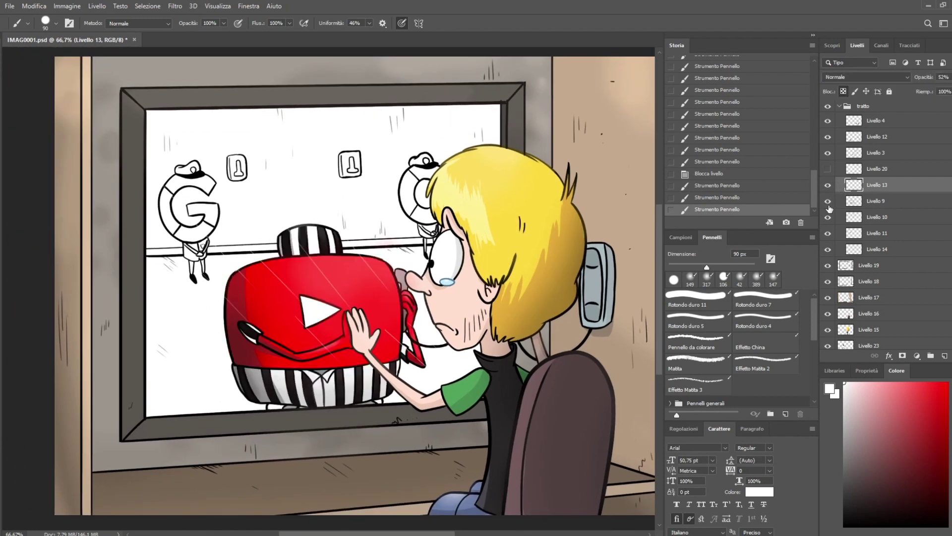
With Livello 9 active, select the prisoner's feet below the striped trousers using the Magic Wand and expand the selection
{"action": "left_click", "coordinate": [867, 207]}
{"action": "scroll", "coordinate": [860, 224], "scroll_direction": "down", "scroll_amount": 4}
{"action": "key", "text": "w"}
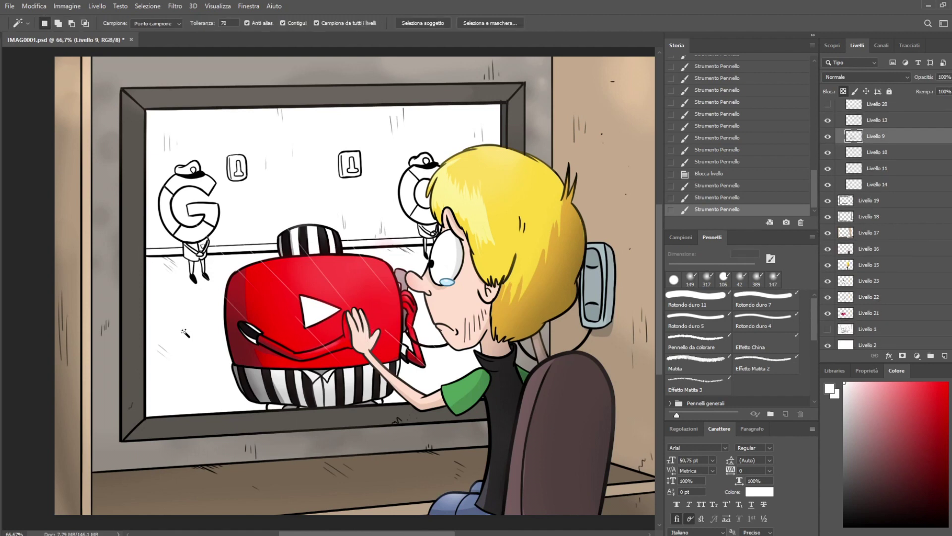
{"action": "left_click", "coordinate": [181, 335]}
{"action": "left_click", "coordinate": [302, 412], "text": "shift"}
{"action": "left_click", "coordinate": [370, 403]}
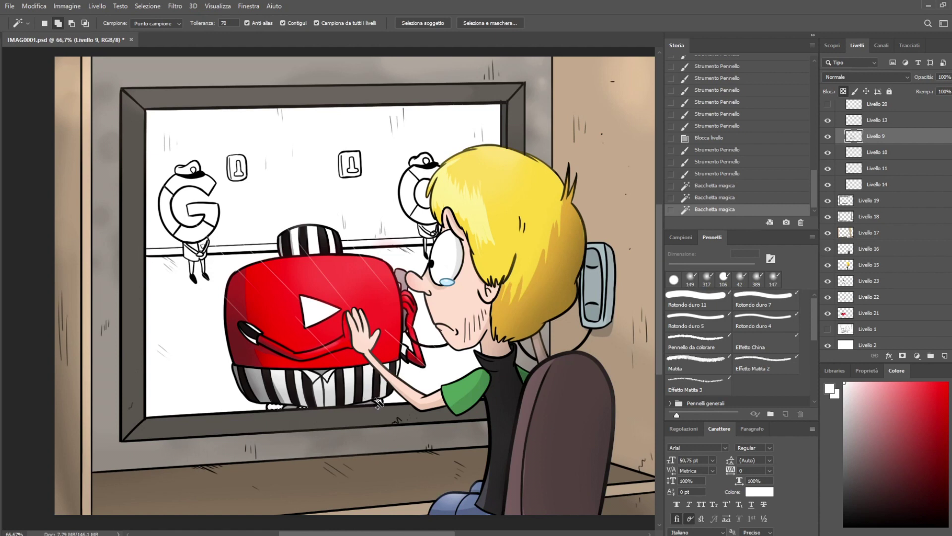
{"action": "left_click", "coordinate": [377, 401], "text": "shift"}
{"action": "key", "text": "F6"}
{"action": "left_click", "coordinate": [327, 286]}
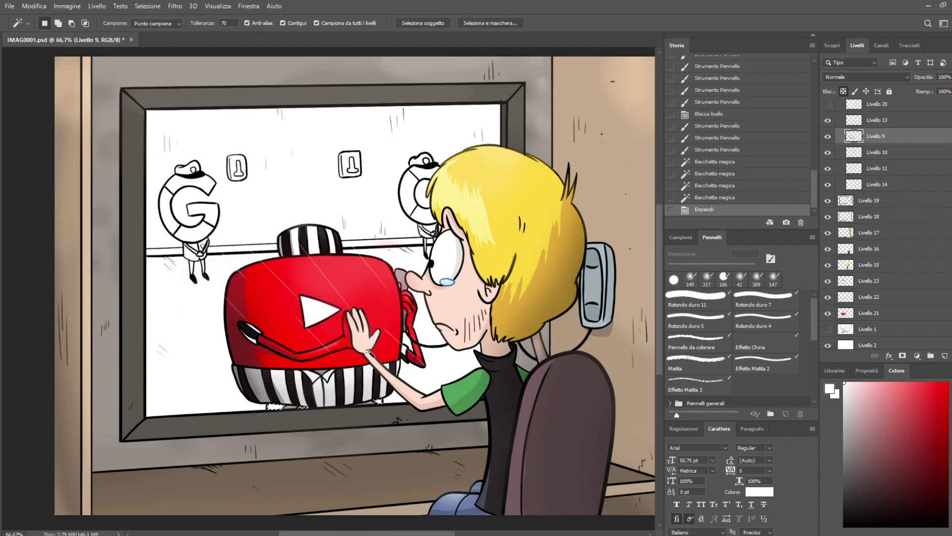
Brush a dark grey over the selected foot area on Livello 9
{"action": "key", "text": "b"}
{"action": "left_click_drag", "start_coordinate": [845, 467], "coordinate": [822, 467]}
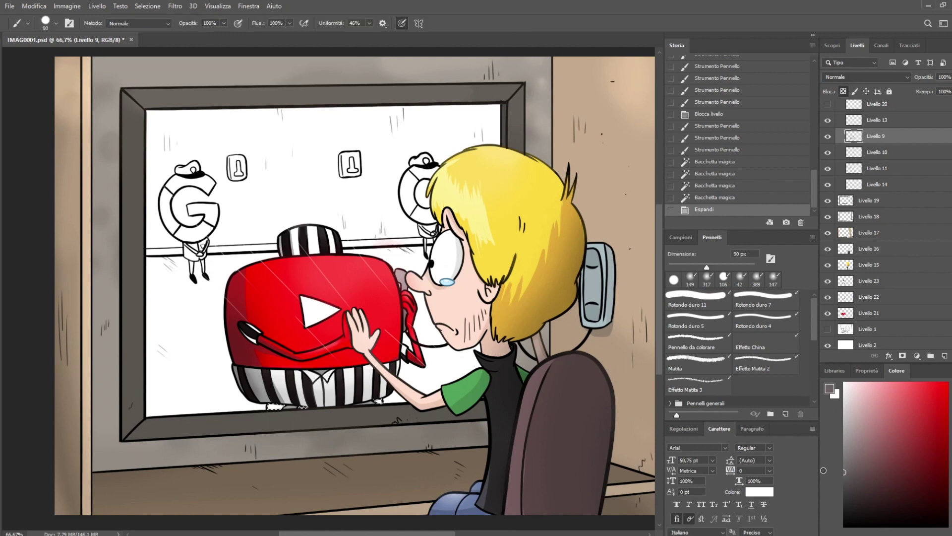
{"action": "left_click_drag", "start_coordinate": [394, 410], "coordinate": [329, 390]}
Sample the chair's dark brown as the brush colour and add a new layer directly above Livello 21
{"action": "left_click", "coordinate": [555, 422], "text": "alt"}
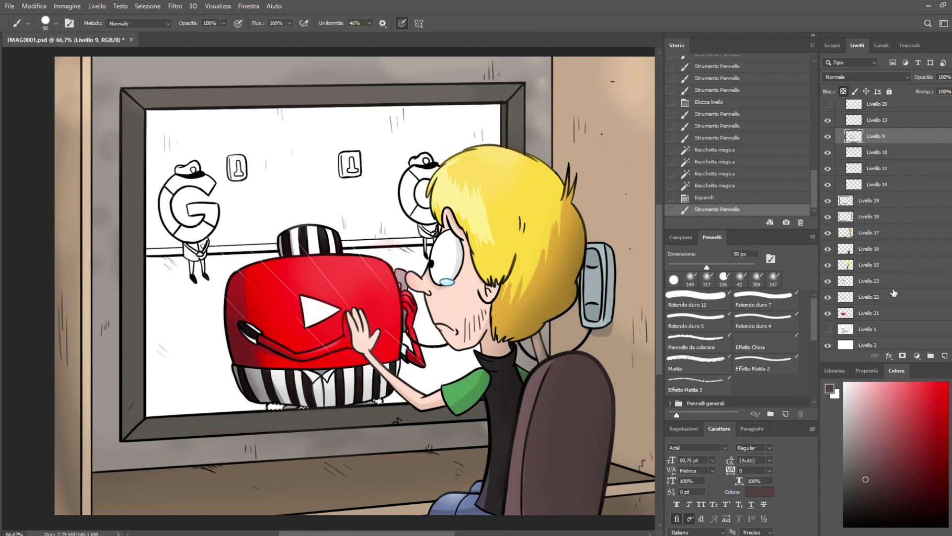
{"action": "left_click", "coordinate": [878, 313]}
{"action": "key", "text": "ctrl+shift+n"}
{"action": "key", "text": "Return"}
Paint the selected feet with the 106 px brush, dark brown on the left one and dark grey on the right, and clear the selection
{"action": "left_click", "coordinate": [723, 279]}
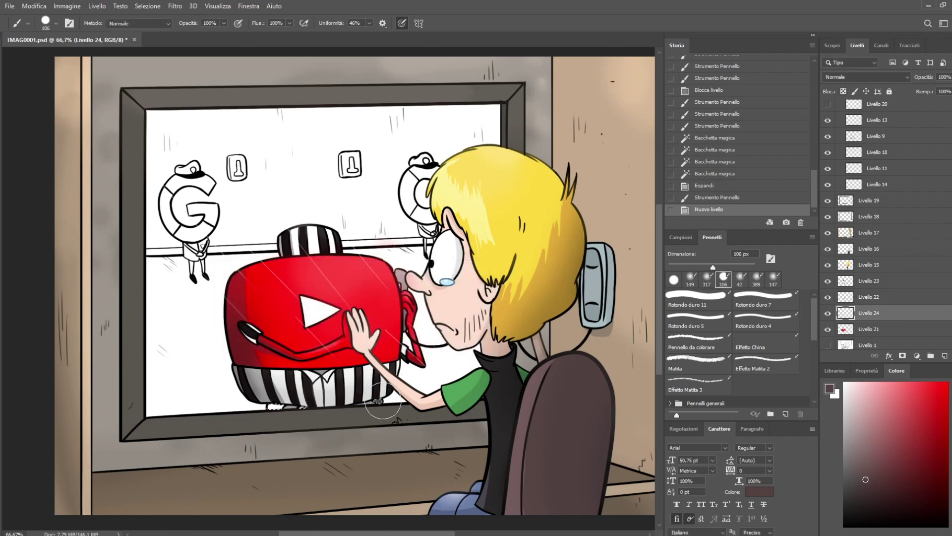
{"action": "left_click_drag", "start_coordinate": [267, 404], "coordinate": [301, 404]}
{"action": "left_click", "coordinate": [858, 456]}
{"action": "left_click", "coordinate": [853, 498]}
{"action": "mouse_move", "coordinate": [396, 402]}
{"action": "left_mouse_down"}
{"action": "mouse_move", "coordinate": [353, 372]}
{"action": "mouse_move", "coordinate": [370, 382]}
{"action": "left_mouse_up"}
{"action": "key", "text": "ctrl+d"}
Touch up the dark grey fill of the prisoner's right foot on Livello 24 with a 15 px brush
{"action": "key", "text": "ctrl+plus"}
{"action": "key", "text": "ctrl+plus"}
{"action": "key", "text": "r"}
{"action": "left_click_drag", "start_coordinate": [493, 347], "coordinate": [501, 302]}
{"action": "mouse_move", "coordinate": [507, 433]}
{"action": "left_mouse_down"}
{"action": "mouse_move", "coordinate": [447, 323]}
{"action": "mouse_move", "coordinate": [426, 364]}
{"action": "left_mouse_up"}
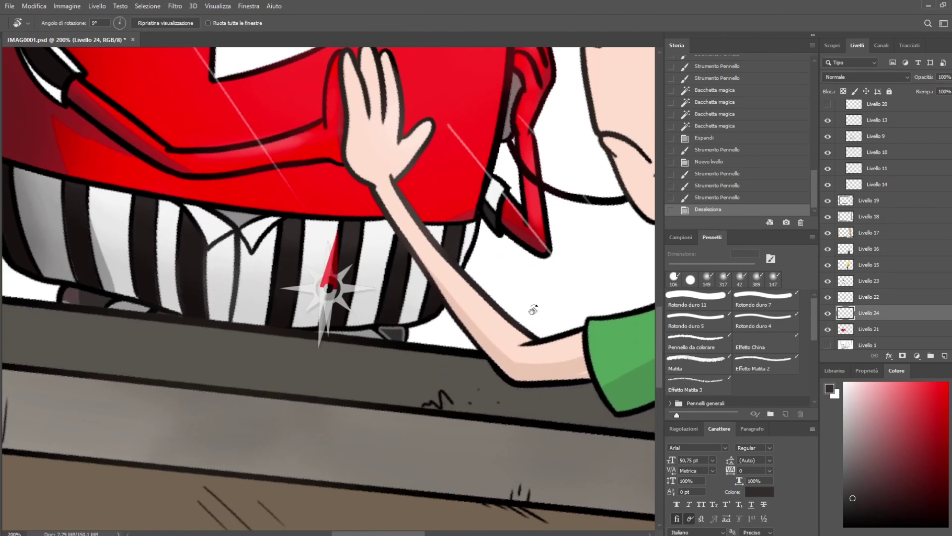
{"action": "key", "text": "b"}
{"action": "left_click", "coordinate": [687, 266]}
{"action": "left_click", "coordinate": [675, 266]}
{"action": "left_click_drag", "start_coordinate": [380, 331], "coordinate": [389, 339]}
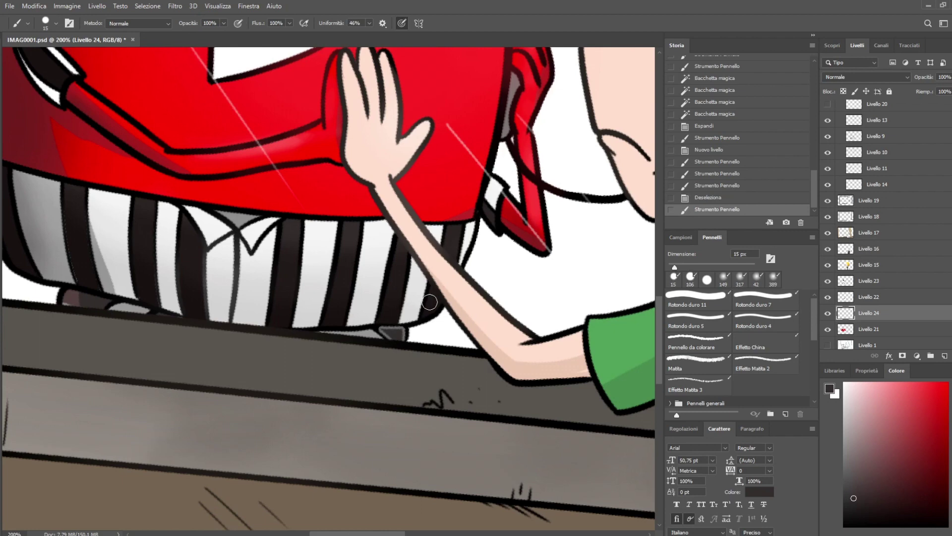
{"action": "scroll", "coordinate": [853, 169], "scroll_direction": "up", "scroll_amount": 2}
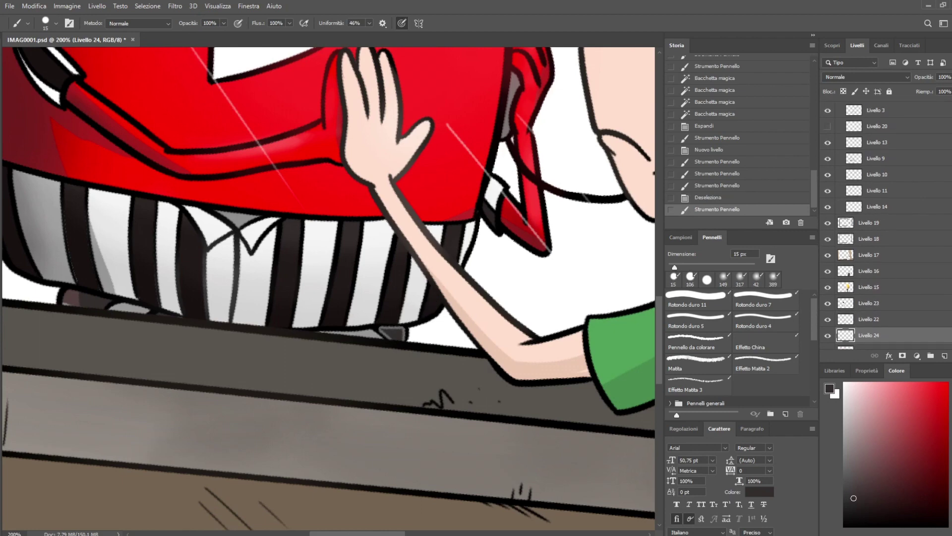
{"action": "left_click_drag", "start_coordinate": [73, 310], "coordinate": [62, 302]}
{"action": "mouse_move", "coordinate": [432, 207]}
{"action": "left_mouse_down"}
{"action": "mouse_move", "coordinate": [576, 178]}
{"action": "mouse_move", "coordinate": [556, 237]}
{"action": "left_mouse_up"}
{"action": "left_click_drag", "start_coordinate": [581, 188], "coordinate": [565, 215]}
{"action": "left_click", "coordinate": [759, 195]}
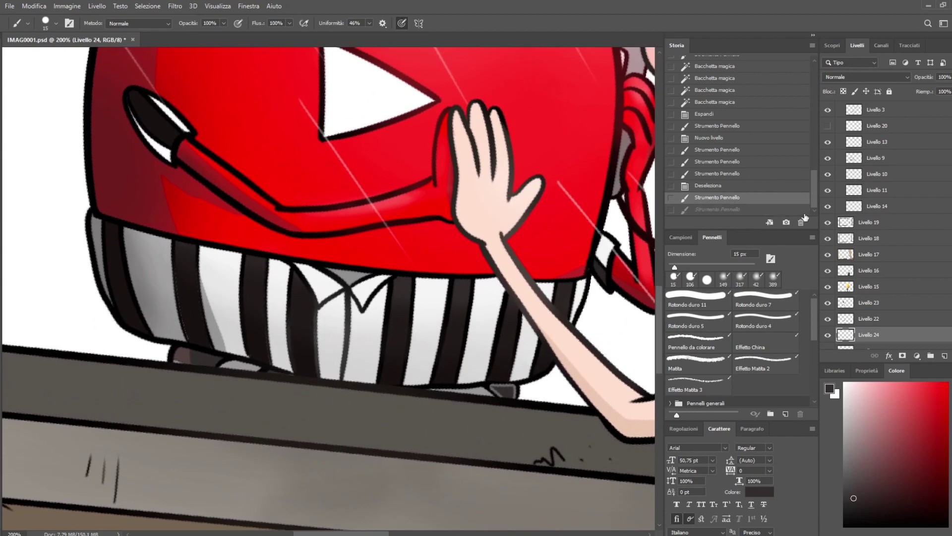
Touch up a dark stripe near the left end of the prisoner's trousers with near-black sampled from it
{"action": "left_click", "coordinate": [190, 319], "text": "alt"}
{"action": "left_click_drag", "start_coordinate": [185, 323], "coordinate": [187, 338]}
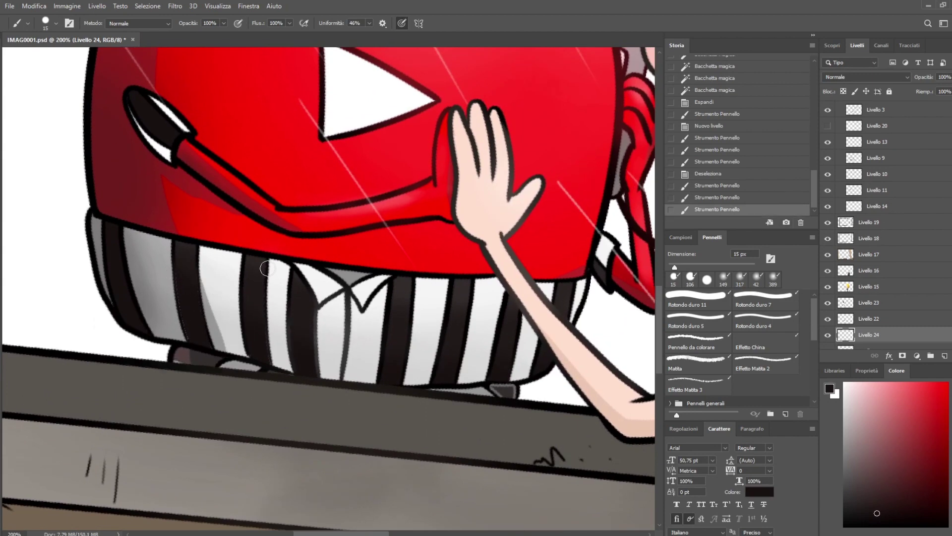
{"action": "scroll", "coordinate": [907, 211], "scroll_direction": "up", "scroll_amount": 3}
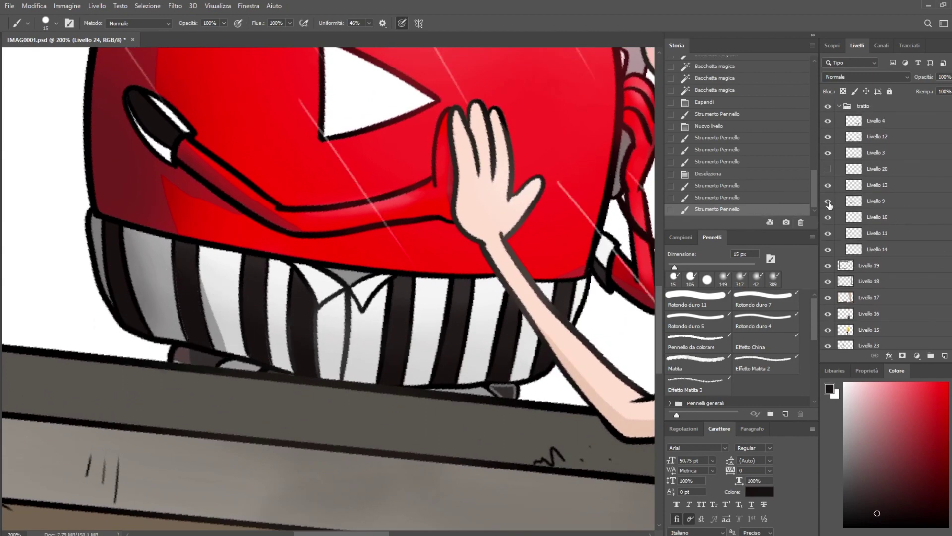